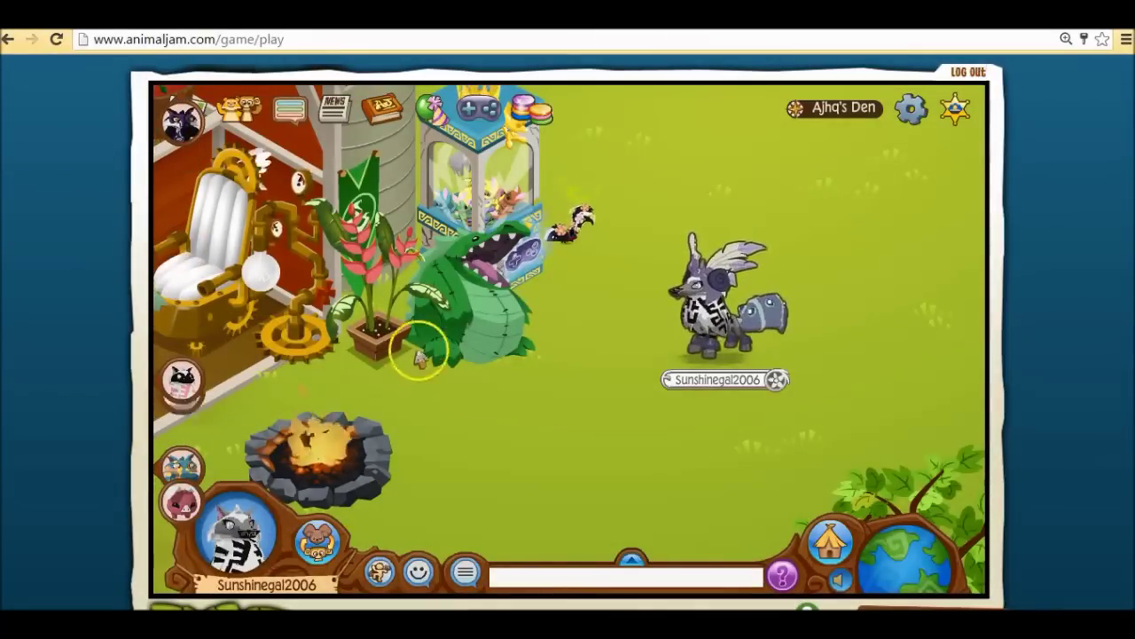
# Walk the grey avatar across the den floor, then make it dance from the Actions list
pyautogui.click(593, 398)
pyautogui.click(720, 306)
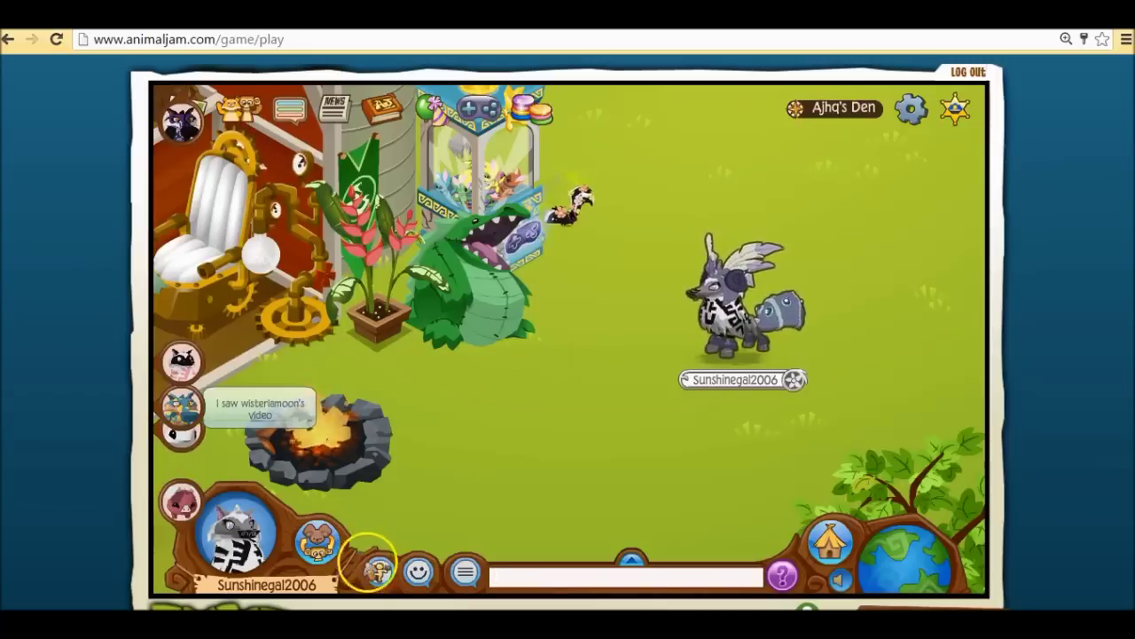
pyautogui.click(379, 572)
pyautogui.click(393, 483)
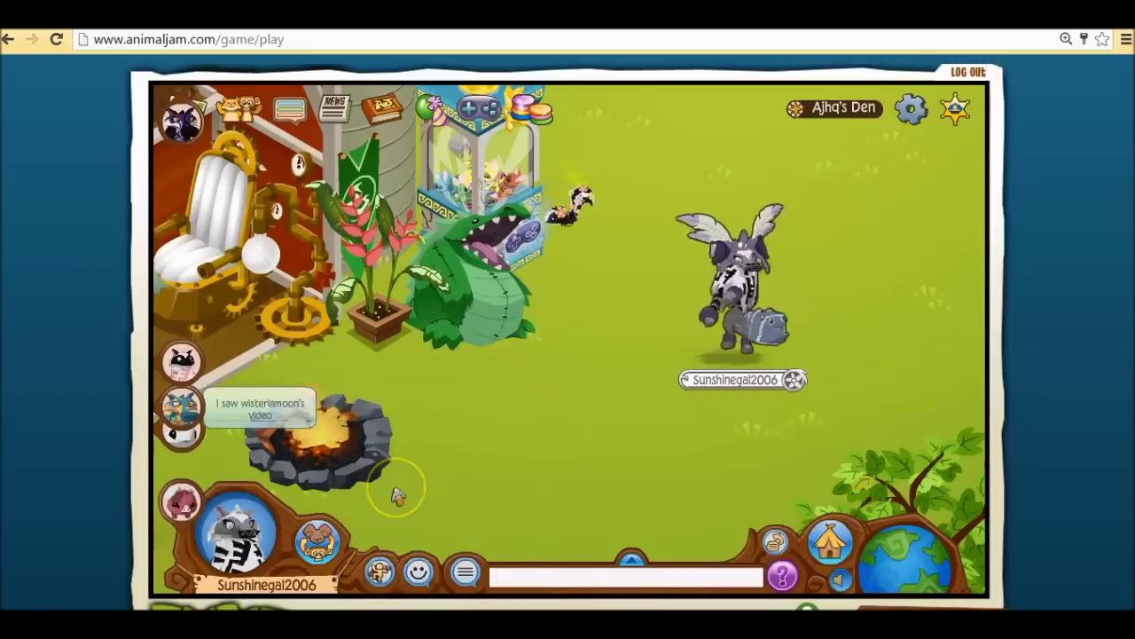
pyautogui.click(363, 573)
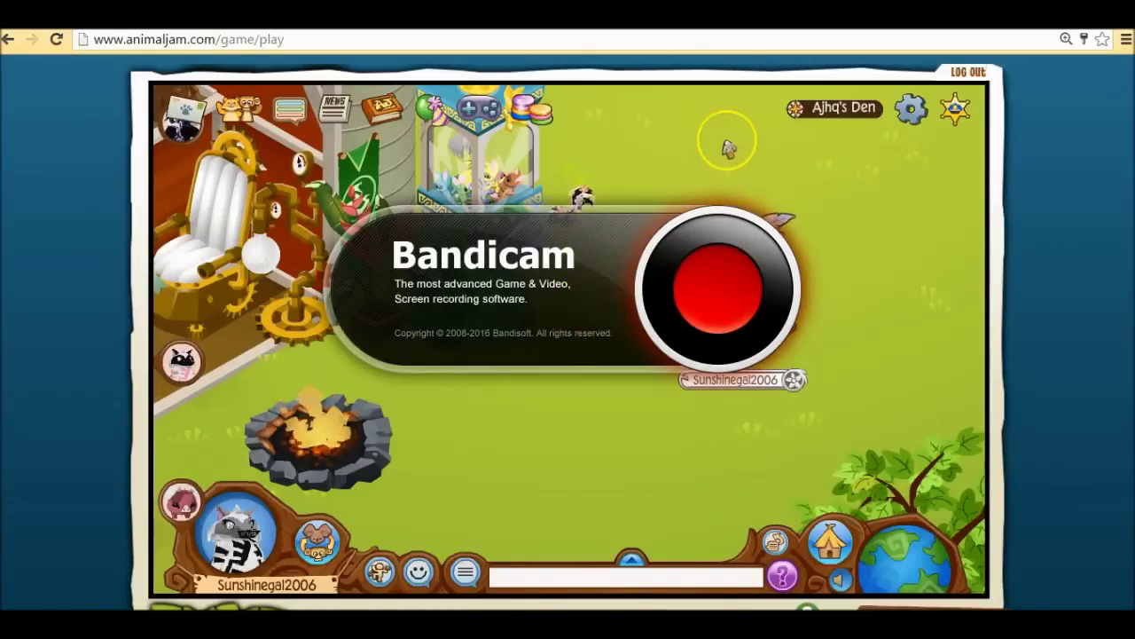
# Start a Bandicam screen-area recording and shrink the capture frame to 247x227 around the avatar
pyautogui.click(706, 197)
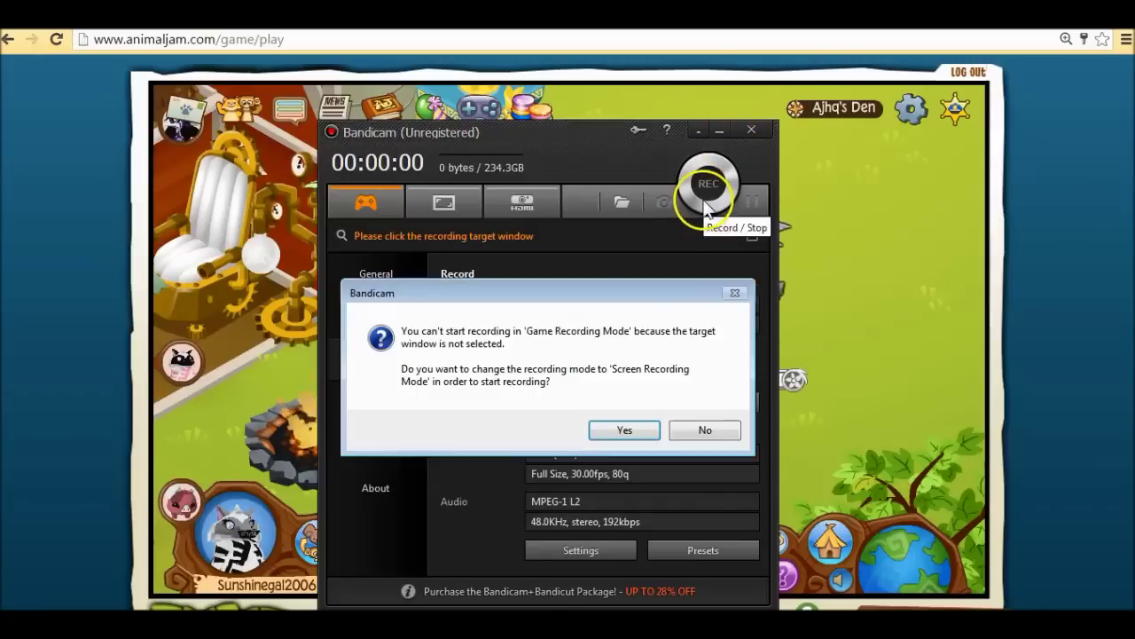
pyautogui.click(625, 430)
pyautogui.click(1048, 316)
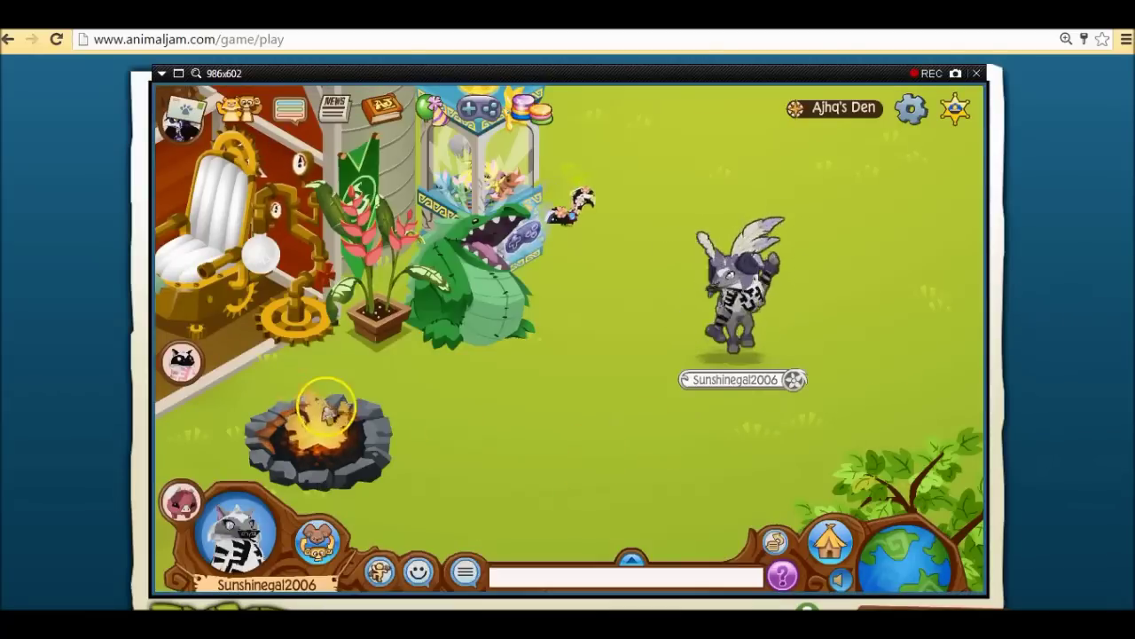
pyautogui.moveTo(152, 327); pyautogui.dragTo(631, 337)
pyautogui.moveTo(755, 85); pyautogui.dragTo(757, 180)
pyautogui.moveTo(981, 296); pyautogui.dragTo(842, 332)
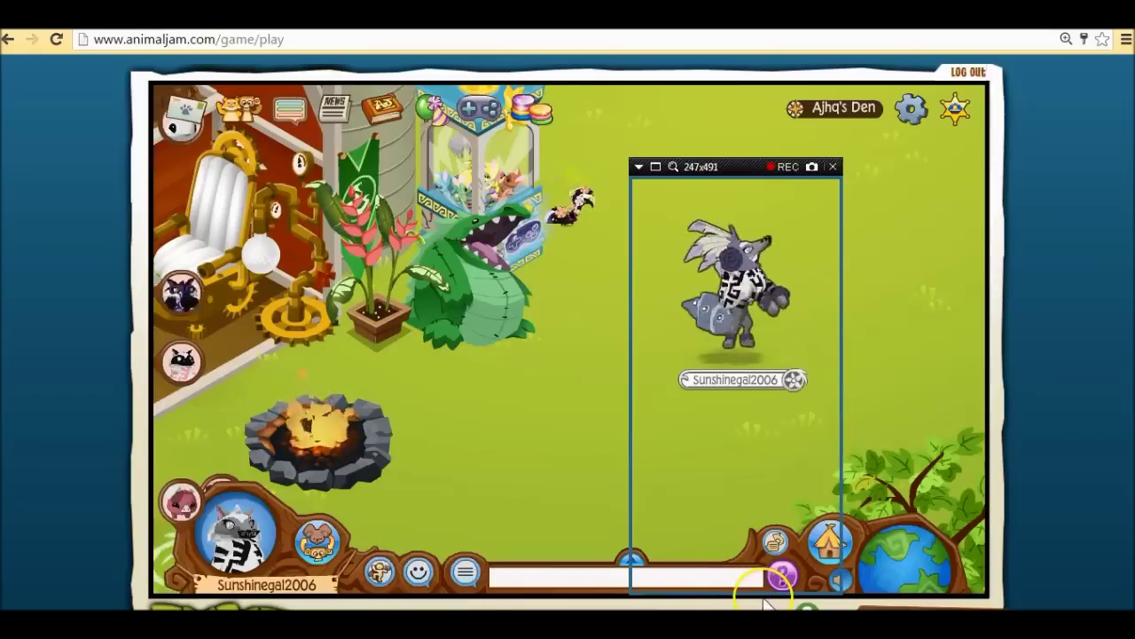
pyautogui.moveTo(755, 589); pyautogui.dragTo(752, 370)
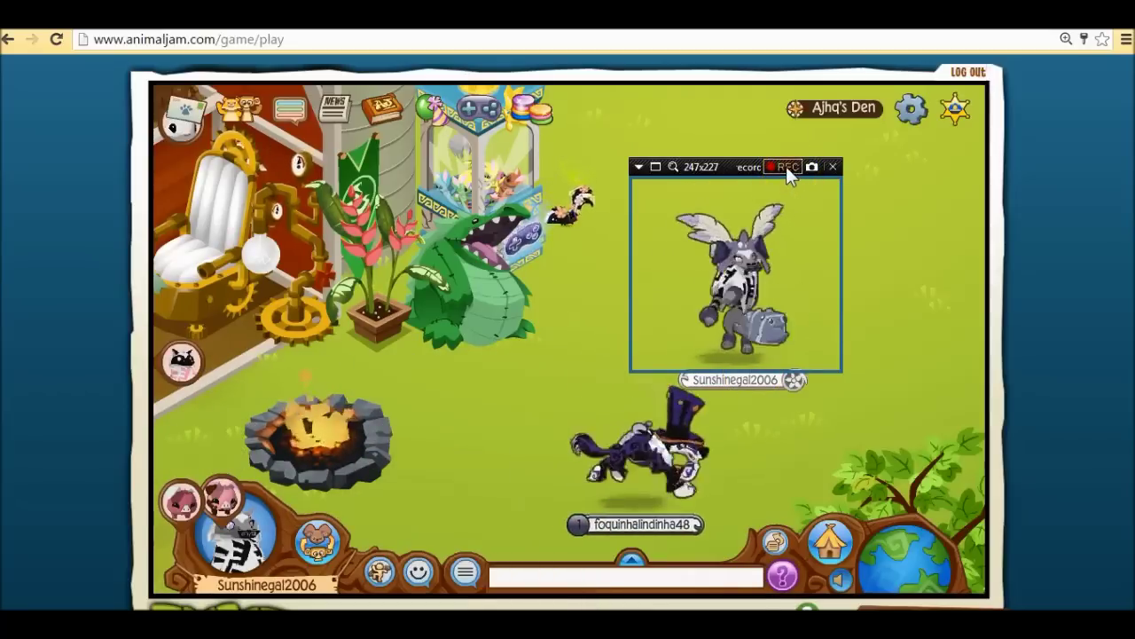
# Record the dancing avatar with one pause, stop recording, then select the browser address
pyautogui.click(786, 166)
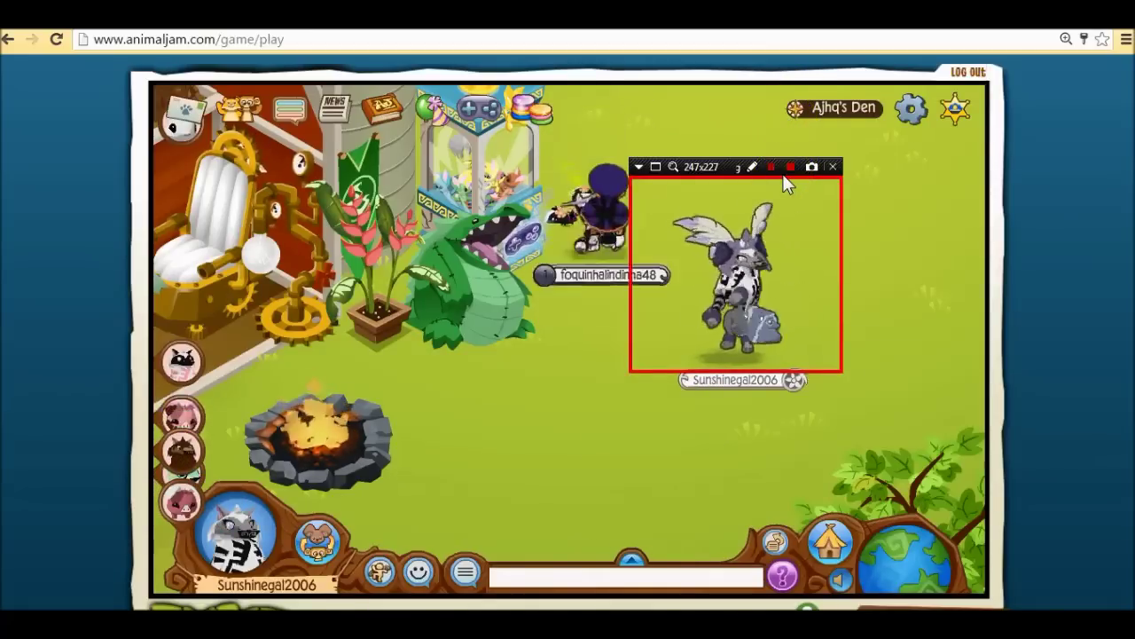
pyautogui.click(792, 170)
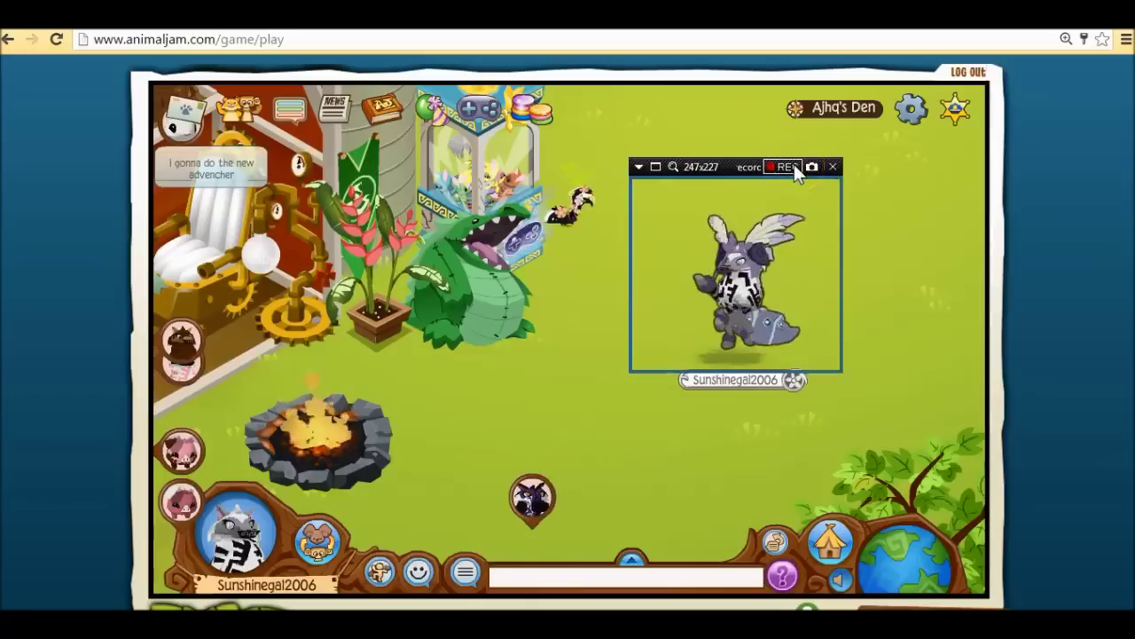
pyautogui.click(789, 166)
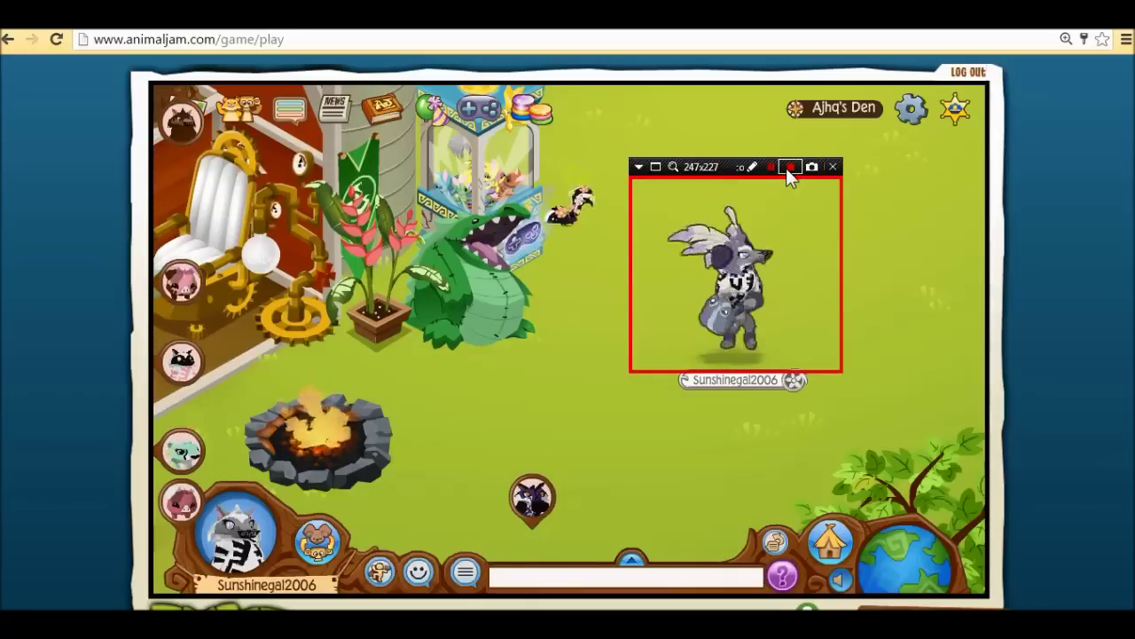
pyautogui.click(787, 169)
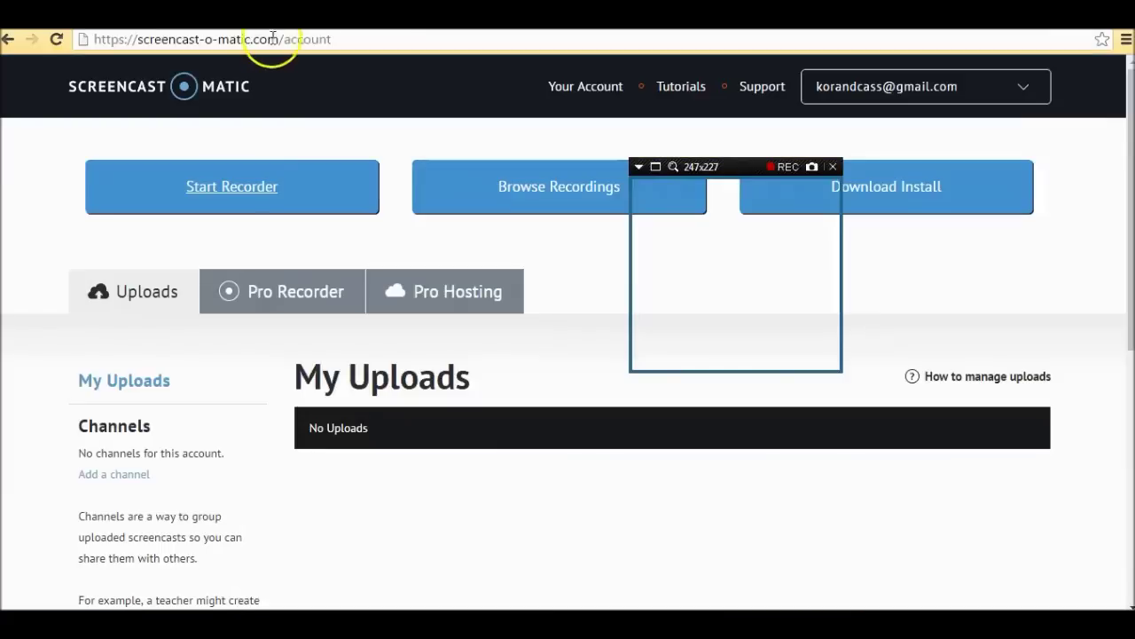
pyautogui.click(276, 47)
# Clear the browser address bar, discarding a typed 'Camtasia Studio' search
pyautogui.press('BackSpace')
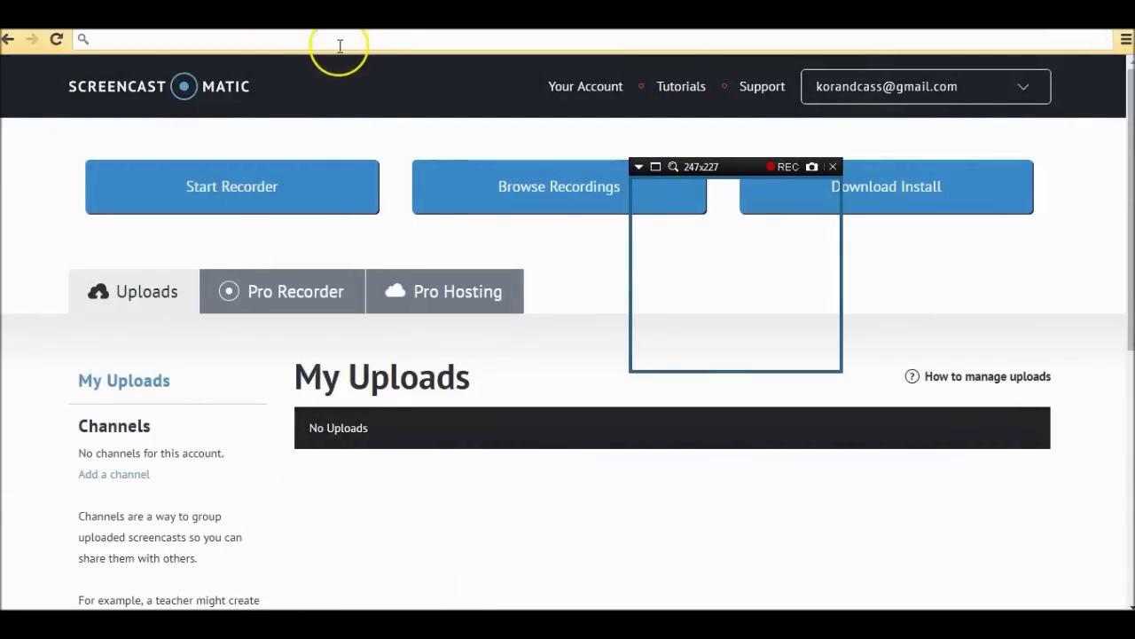
pyautogui.write('Camtasia St')
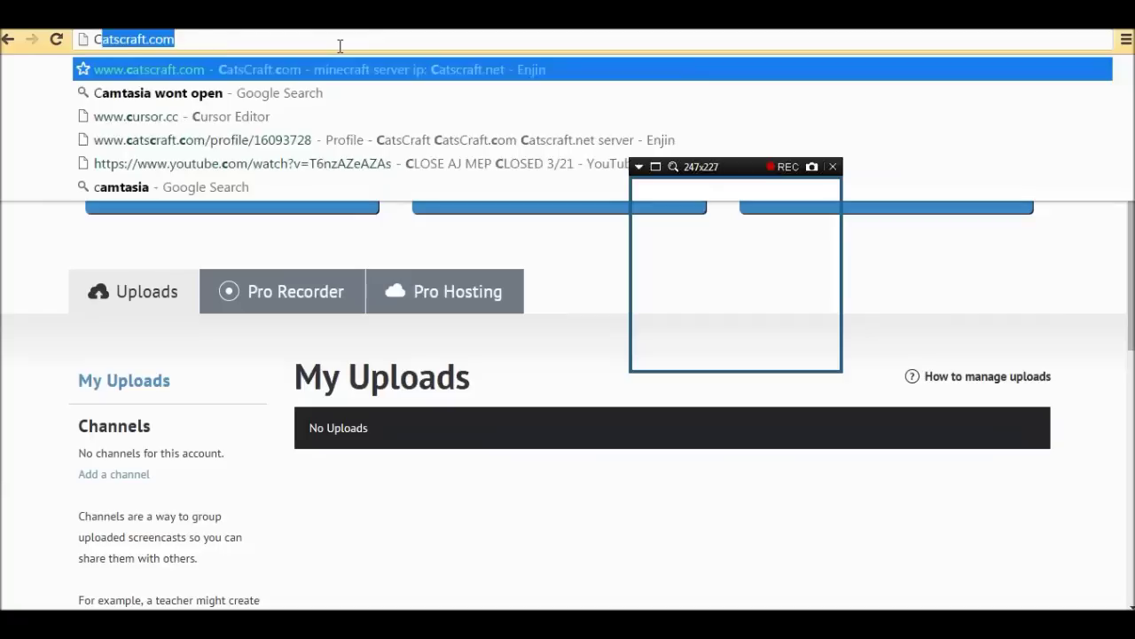
pyautogui.write('udio')
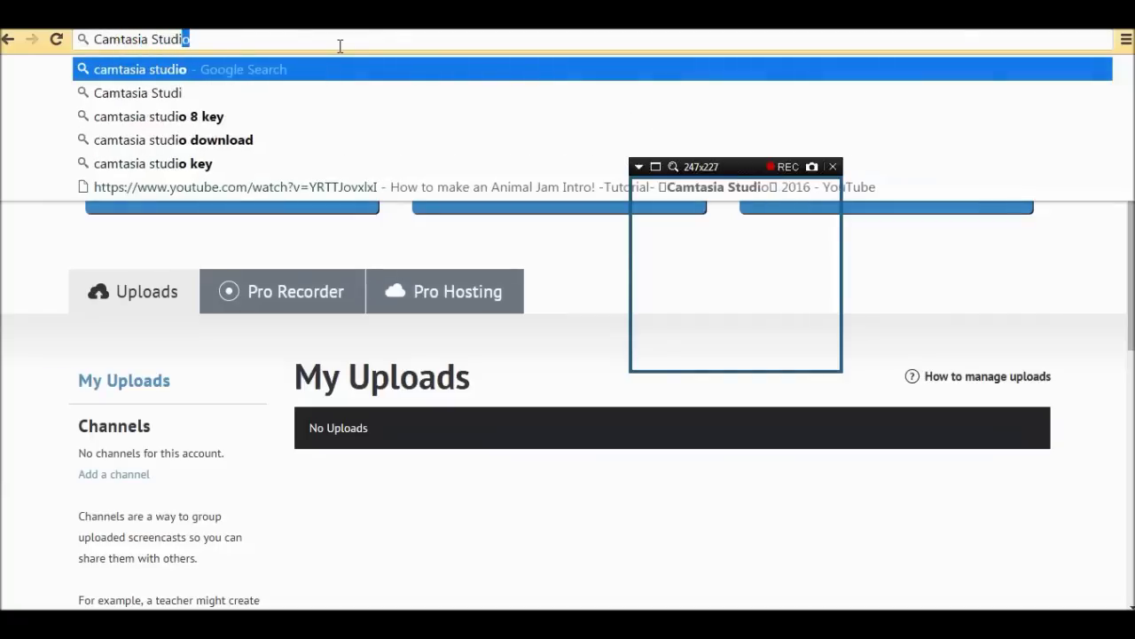
pyautogui.press('BackSpace')
pyautogui.press('BackSpace')
pyautogui.press('BackSpace')
pyautogui.press('BackSpace')
pyautogui.press('BackSpace')
pyautogui.press('BackSpace')
pyautogui.press('BackSpace')
pyautogui.press('BackSpace')
pyautogui.press('BackSpace')
pyautogui.press('BackSpace')
pyautogui.press('BackSpace')
pyautogui.press('BackSpace')
pyautogui.press('BackSpace')
pyautogui.press('BackSpace')
pyautogui.press('BackSpace')
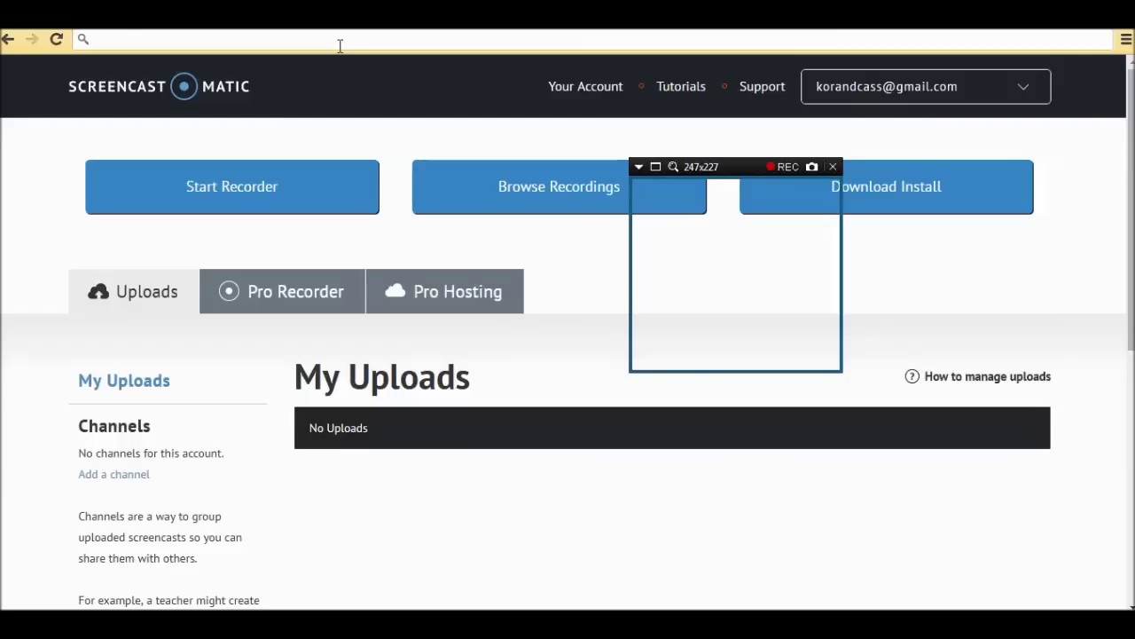
# Close Bandicam's capture frame and main window, then go to YouTube by typing 'Youtu'
pyautogui.click(833, 167)
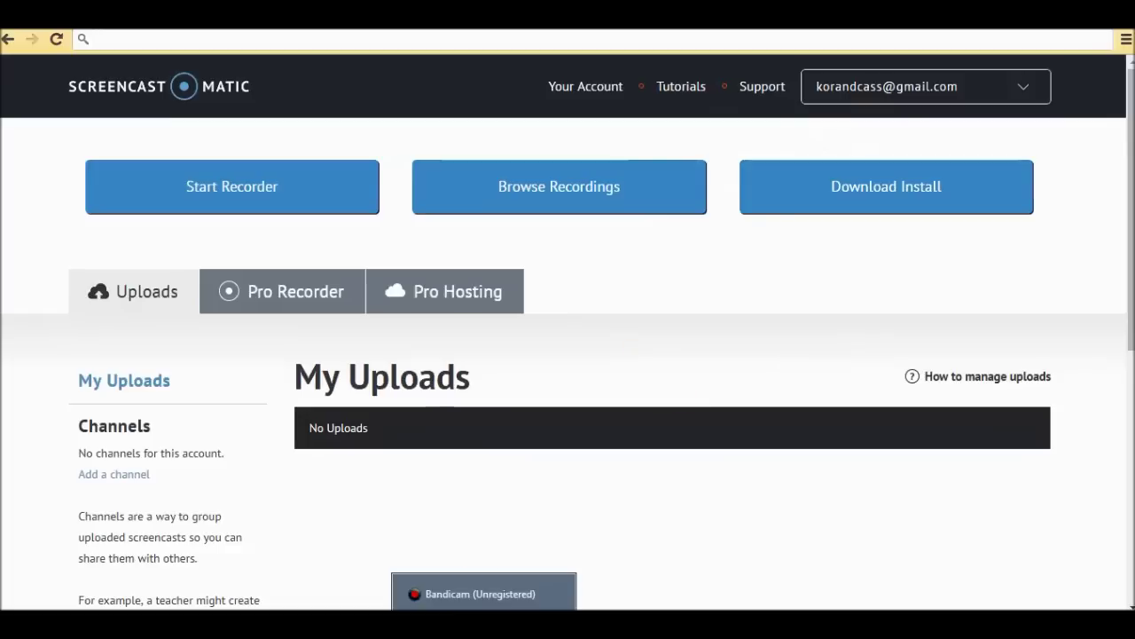
pyautogui.click(751, 131)
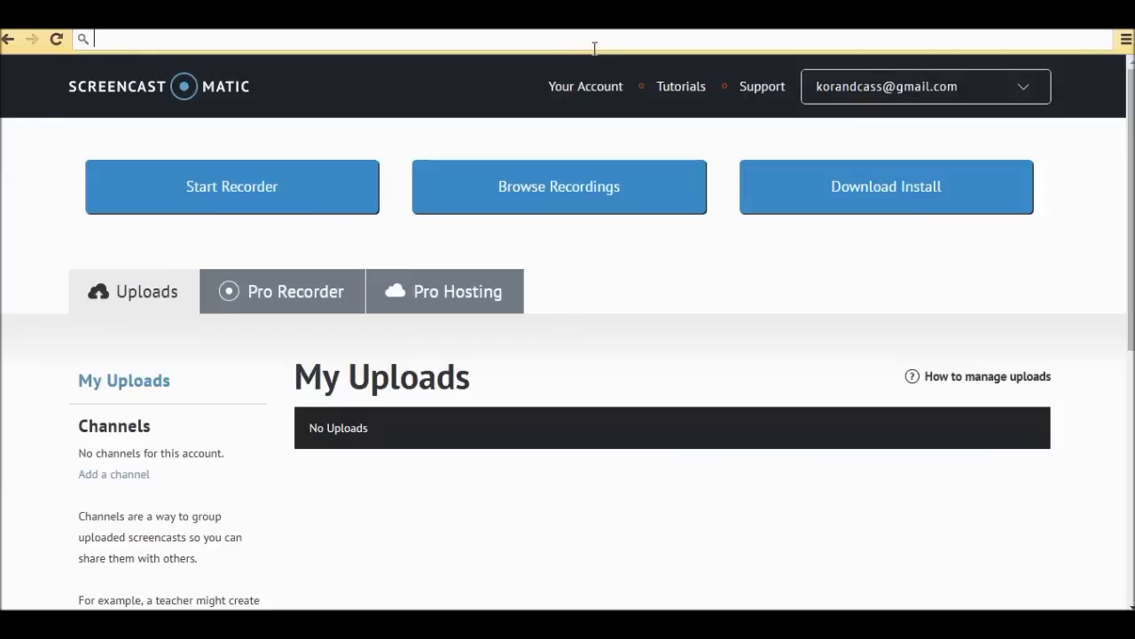
pyautogui.write('Youtube.com')
pyautogui.press('Return')
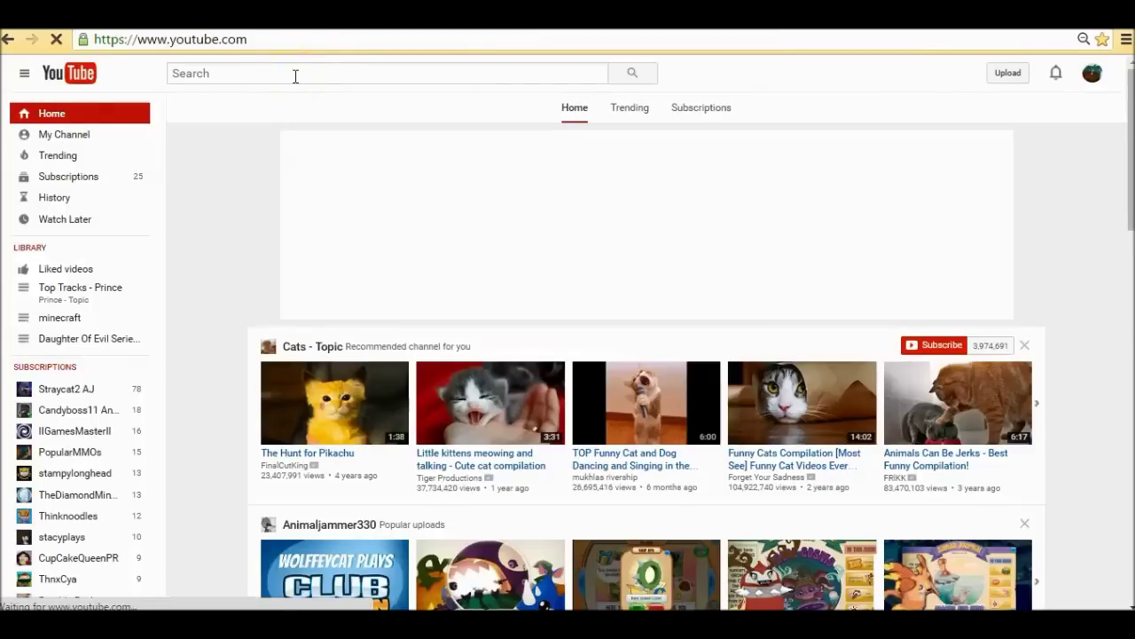
# Search YouTube for 'stressed out twenty one pilots', scroll the results, then clear the address bar
pyautogui.write('Youtube')
pyautogui.press('BackSpace')
pyautogui.press('BackSpace')
pyautogui.press('BackSpace')
pyautogui.press('BackSpace')
pyautogui.press('BackSpace')
pyautogui.press('BackSpace')
pyautogui.press('BackSpace')
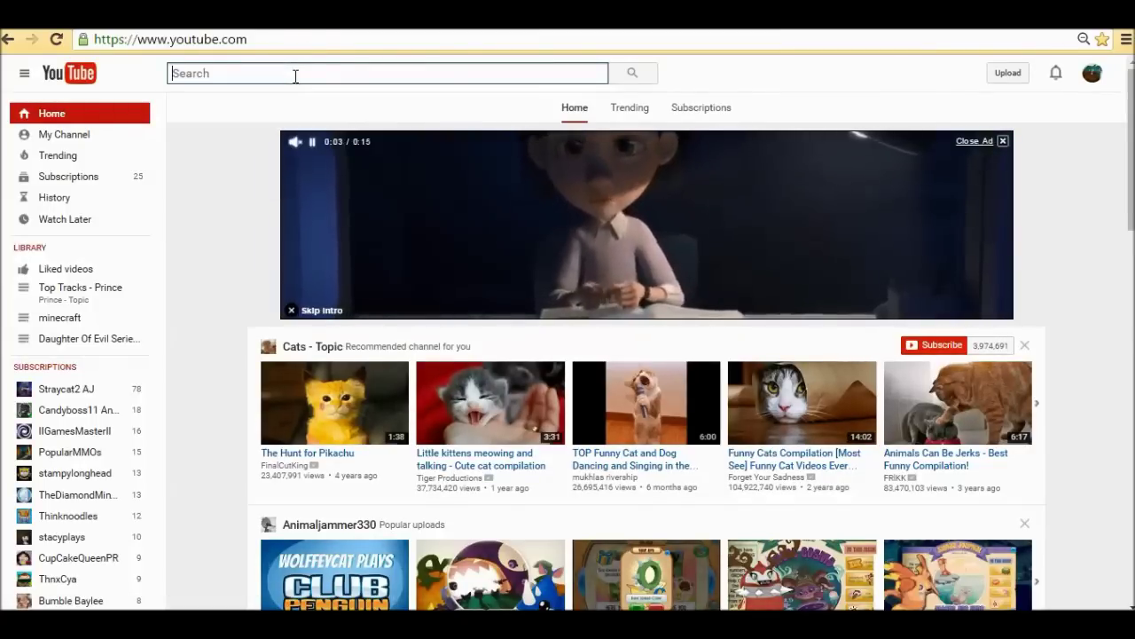
pyautogui.write('STre')
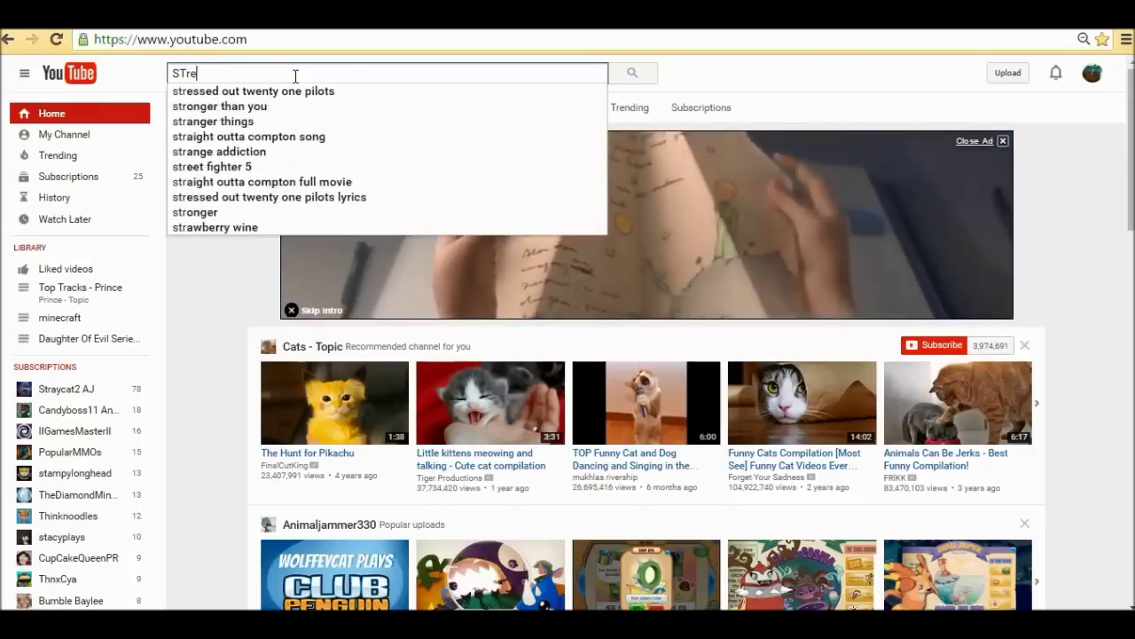
pyautogui.write('ssed out twen')
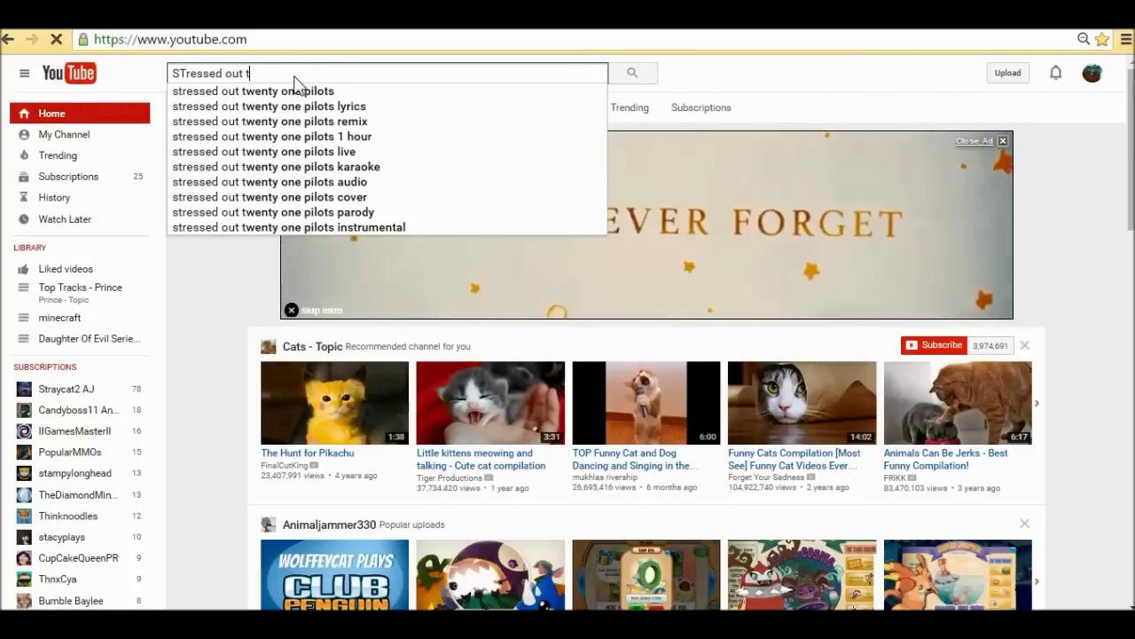
pyautogui.click(318, 92)
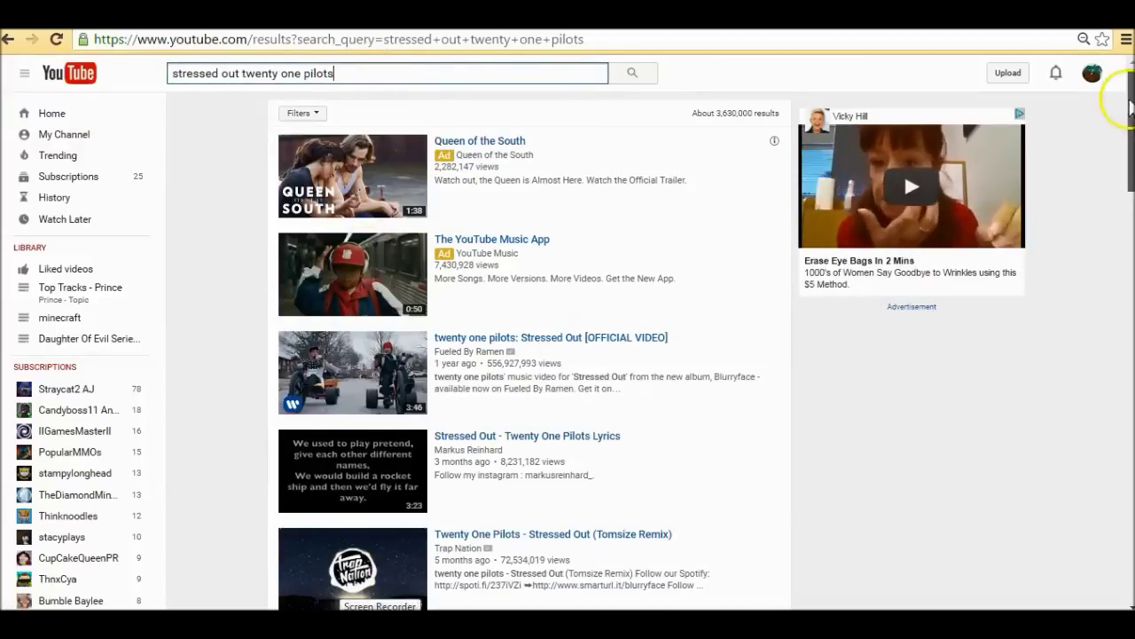
pyautogui.scroll(-3, 1126, 159)
pyautogui.moveTo(1130, 164); pyautogui.dragTo(1130, 493)
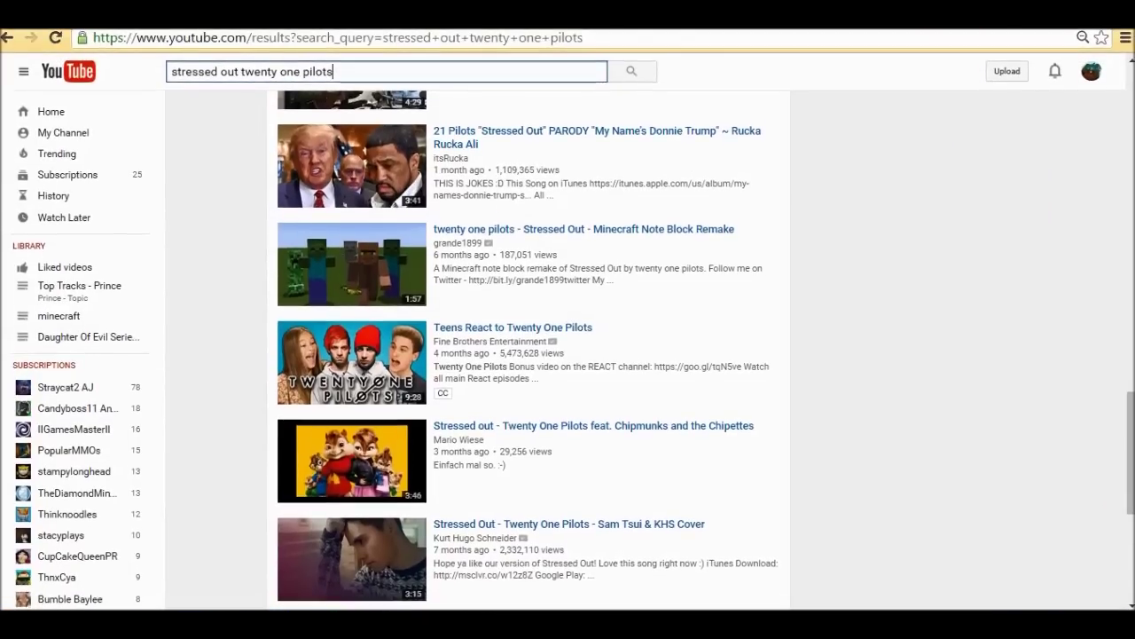
pyautogui.moveTo(1129, 430); pyautogui.dragTo(1108, 89)
pyautogui.click(634, 73)
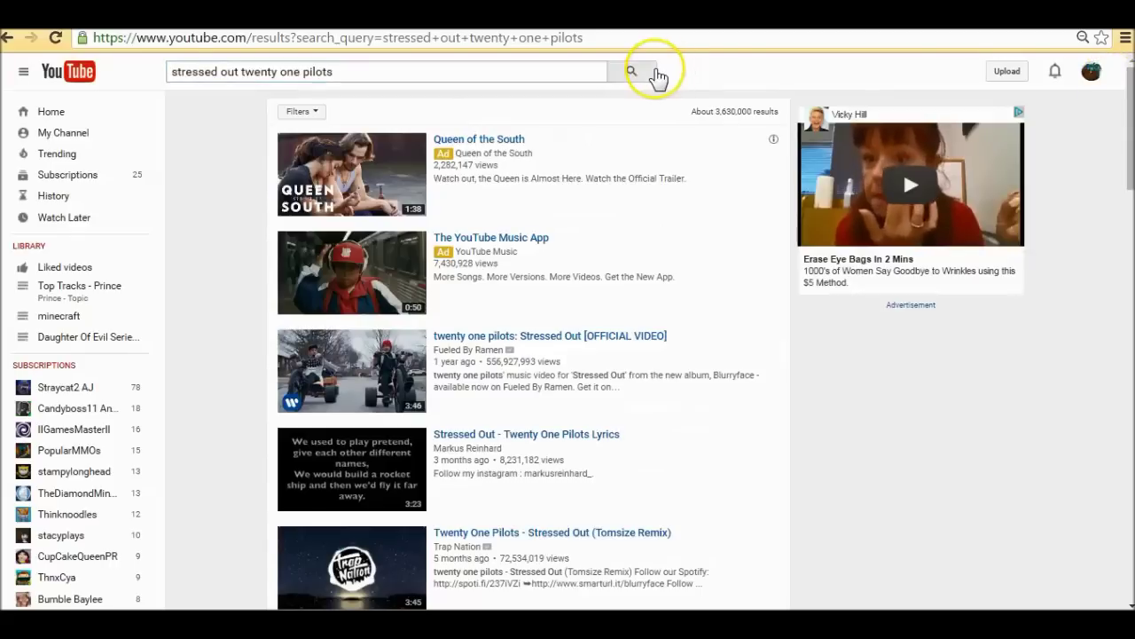
pyautogui.click(607, 40)
pyautogui.press('BackSpace')
pyautogui.write('www.')
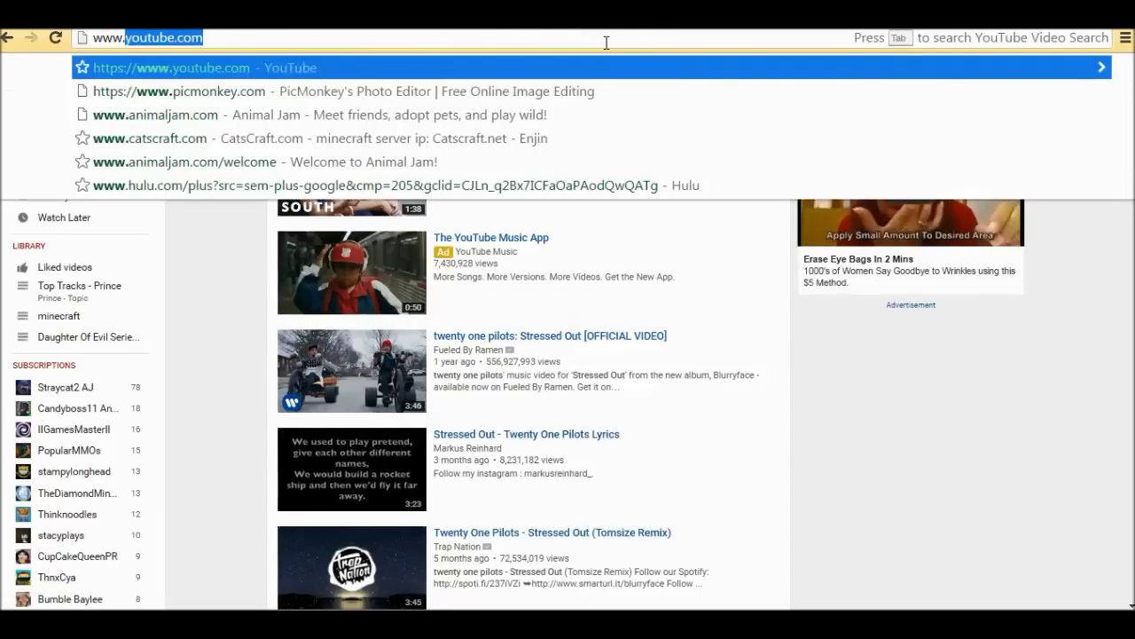
pyautogui.write('yot')
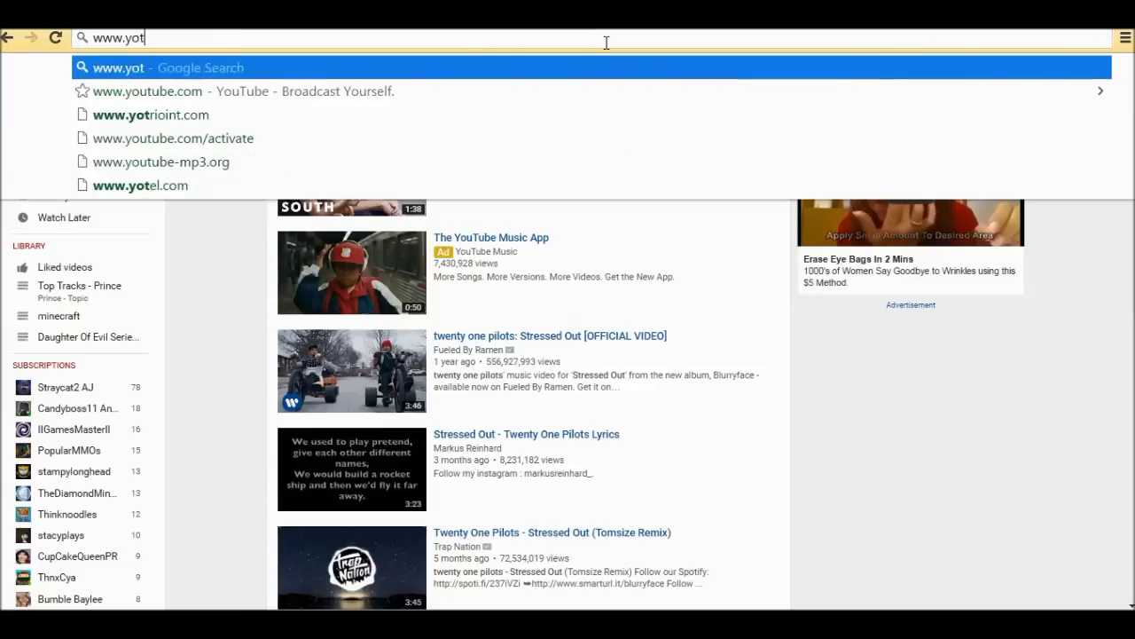
pyautogui.press('BackSpace')
pyautogui.press('BackSpace')
pyautogui.write('t')
pyautogui.press('BackSpace')
pyautogui.write('outubeto')
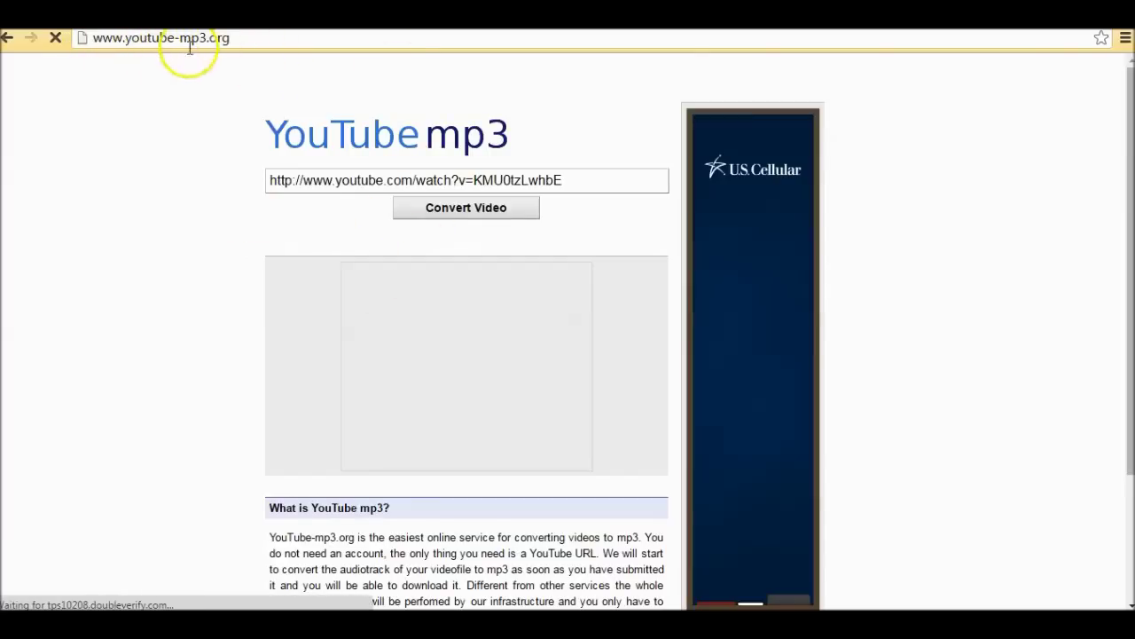
# Clear the converter's link field, paste a link and convert, which reports Invalid URL
pyautogui.click(479, 180)
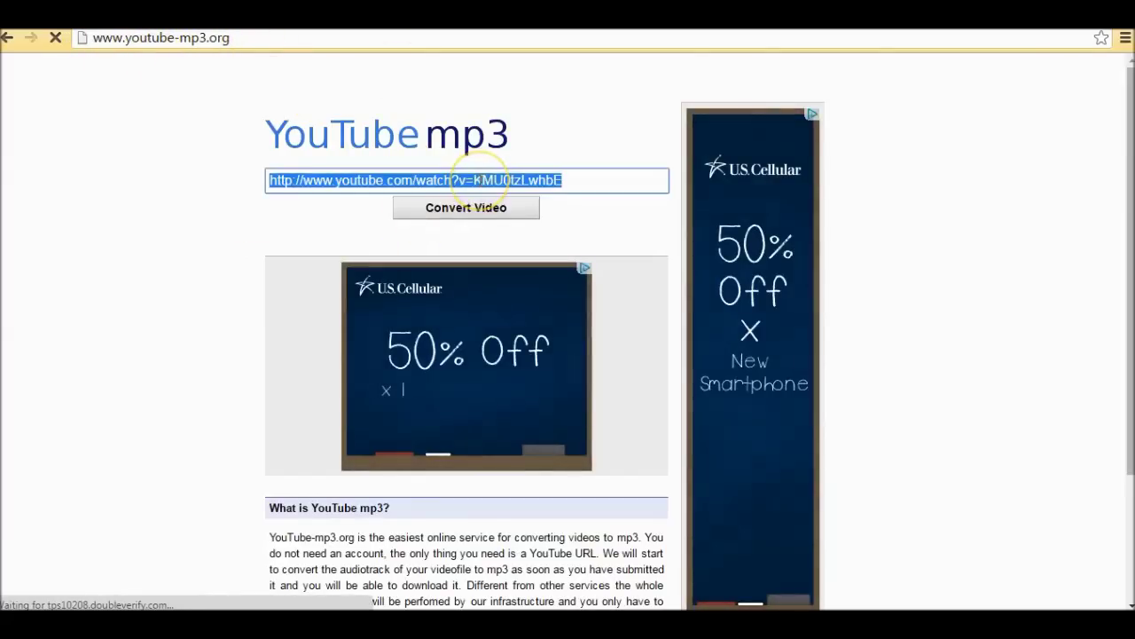
pyautogui.press('Delete')
pyautogui.rightClick(370, 181)
pyautogui.click(337, 177)
pyautogui.rightClick(337, 181)
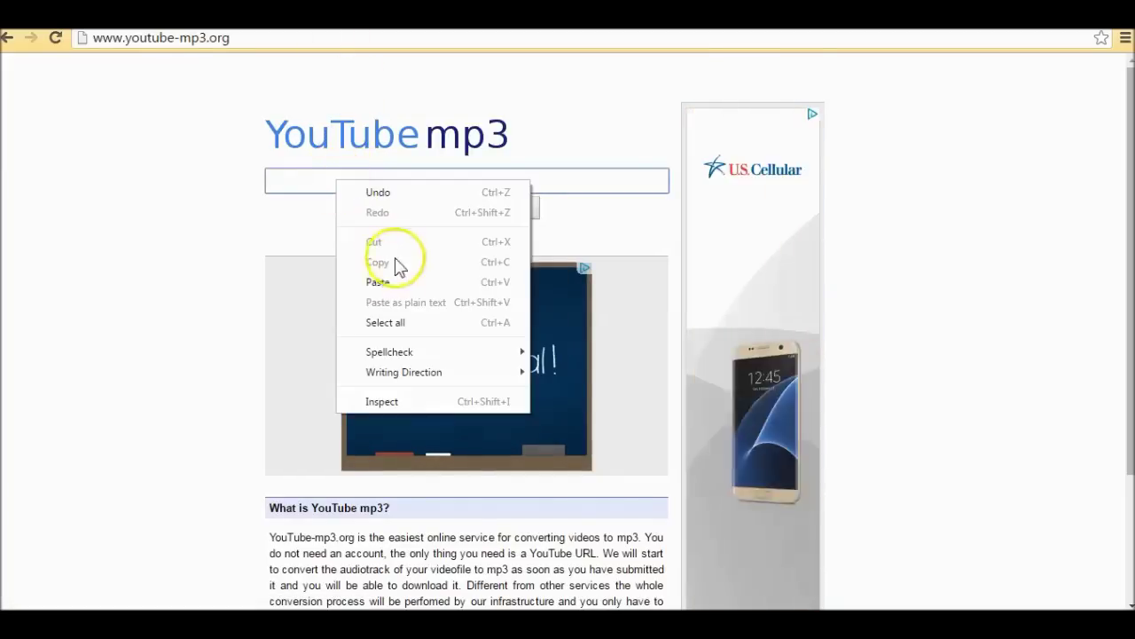
pyautogui.click(368, 282)
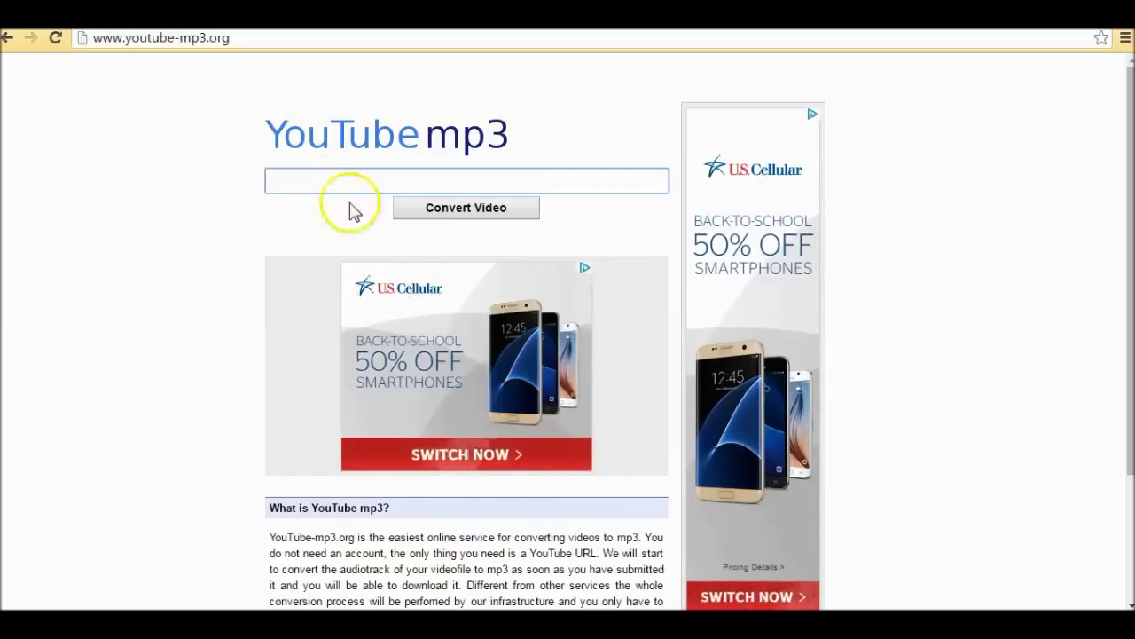
pyautogui.rightClick(315, 181)
pyautogui.click(359, 284)
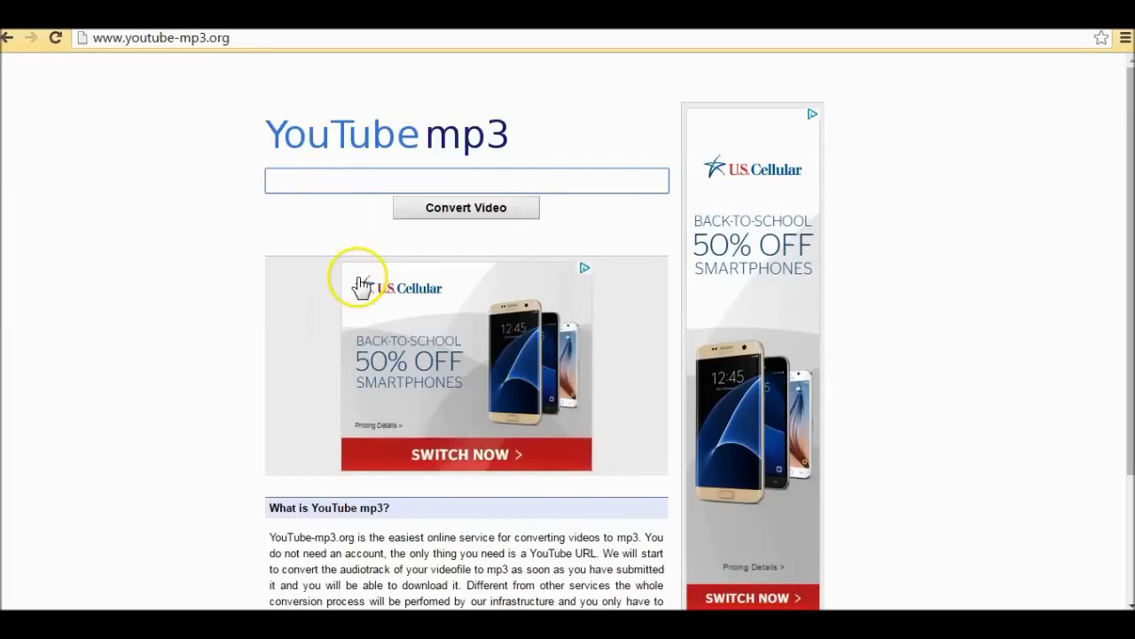
pyautogui.rightClick(334, 183)
pyautogui.click(376, 289)
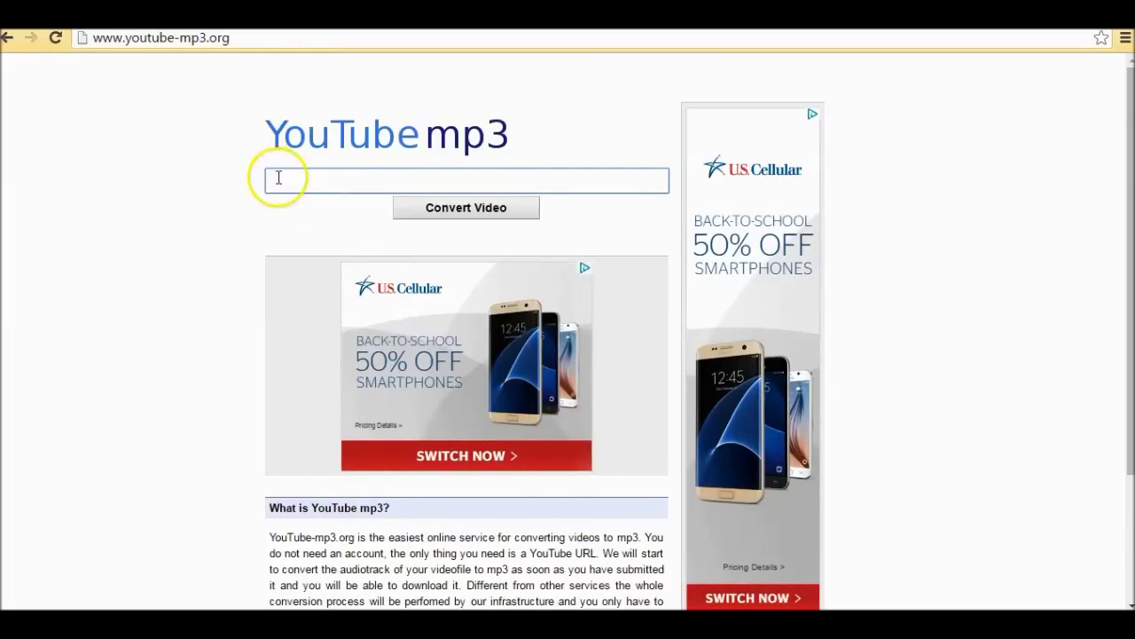
pyautogui.click(475, 213)
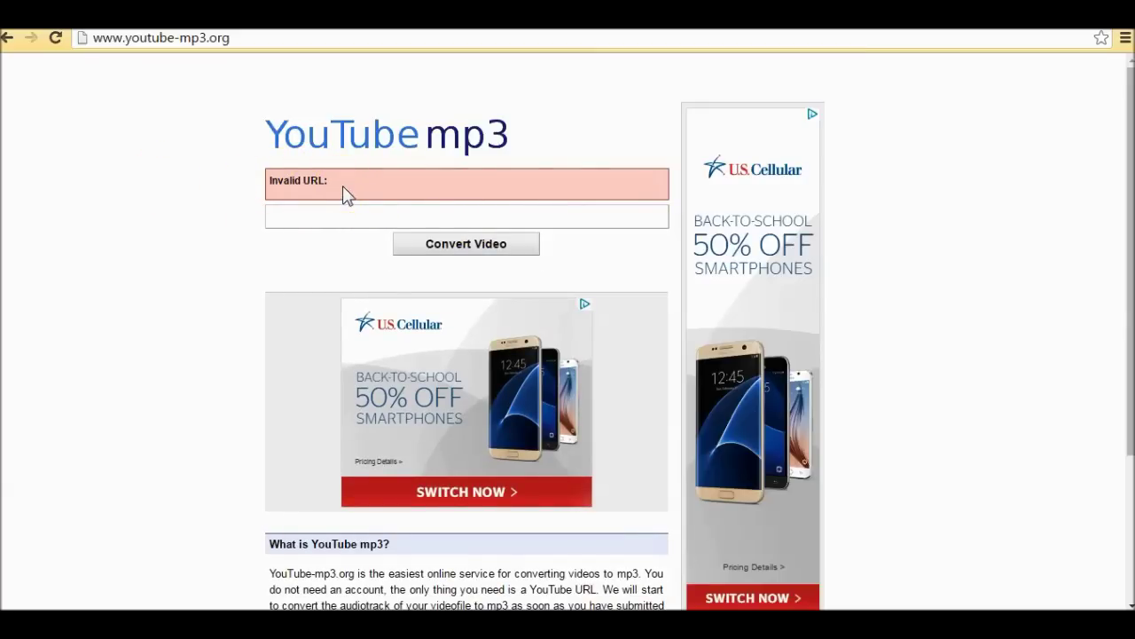
pyautogui.click(370, 204)
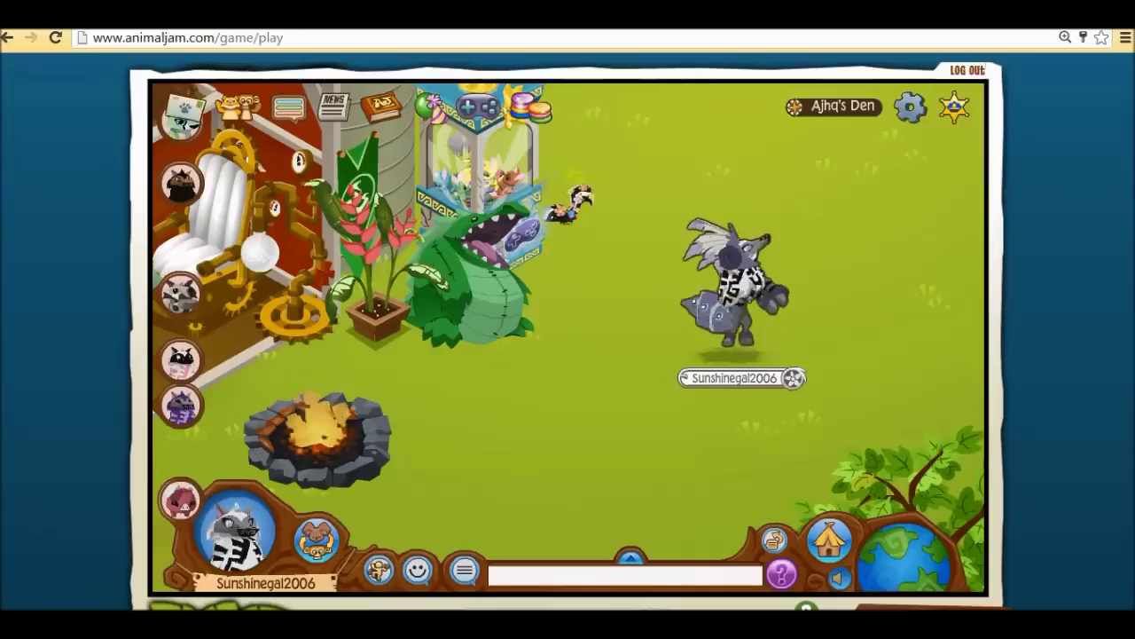
pyautogui.click(600, 387)
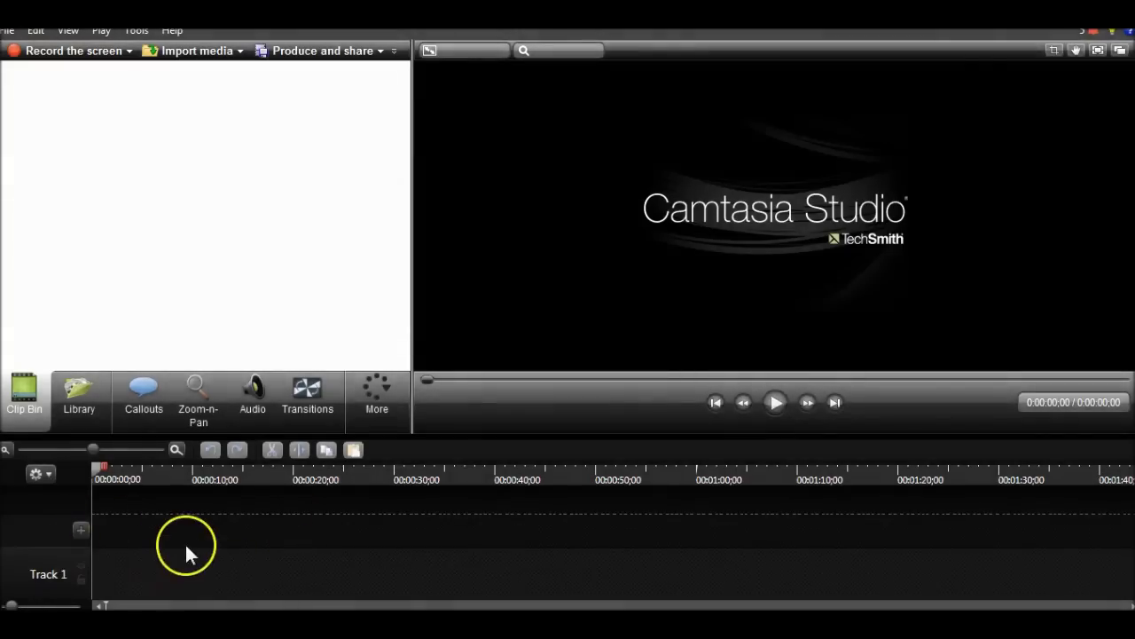
pyautogui.click(222, 52)
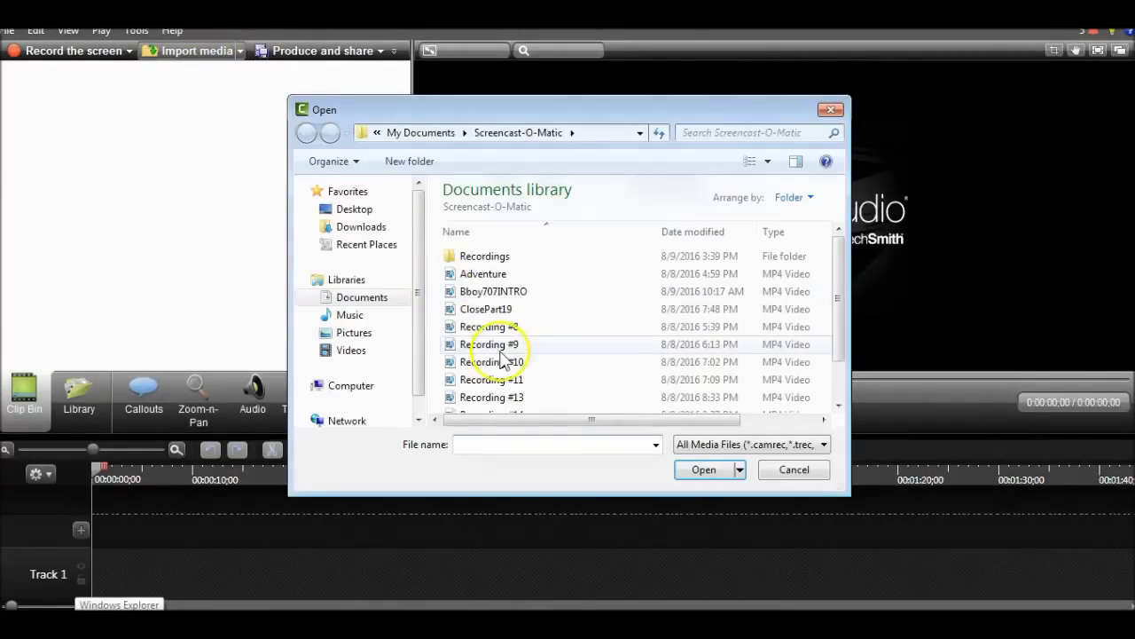
pyautogui.moveTo(839, 284); pyautogui.dragTo(836, 304)
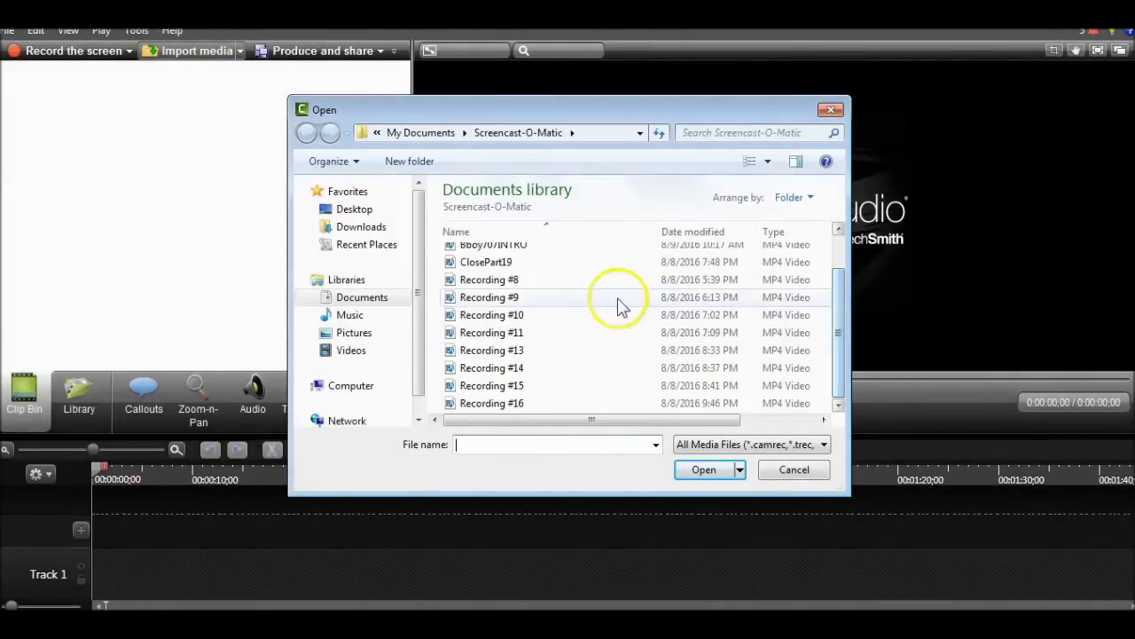
pyautogui.click(371, 297)
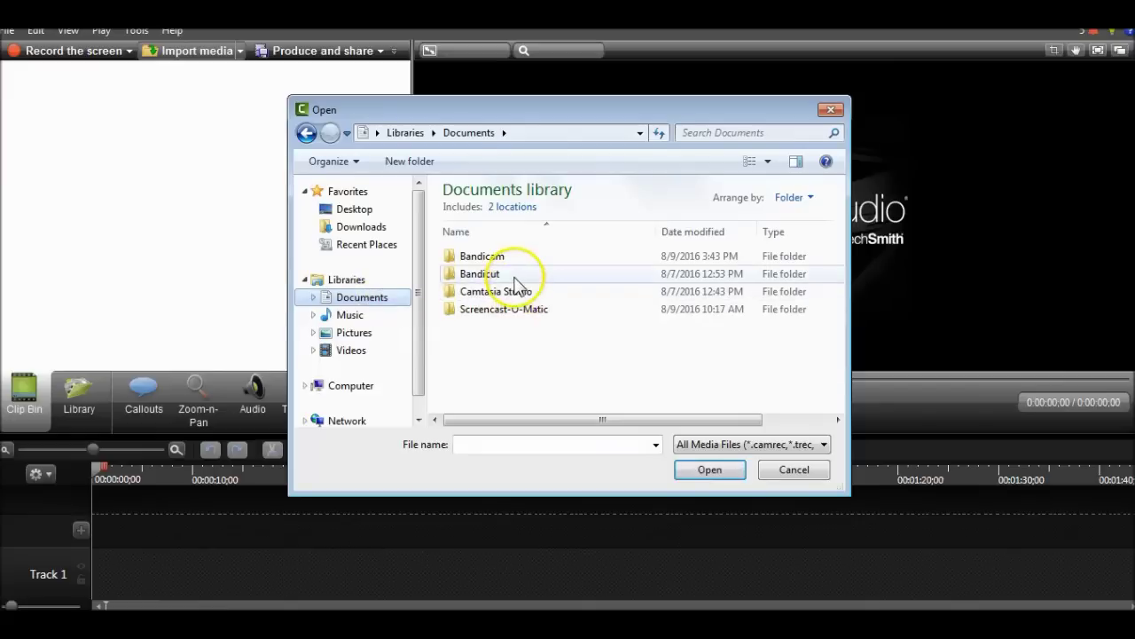
pyautogui.doubleClick(497, 256)
pyautogui.moveTo(837, 236); pyautogui.dragTo(734, 387)
pyautogui.click(731, 370)
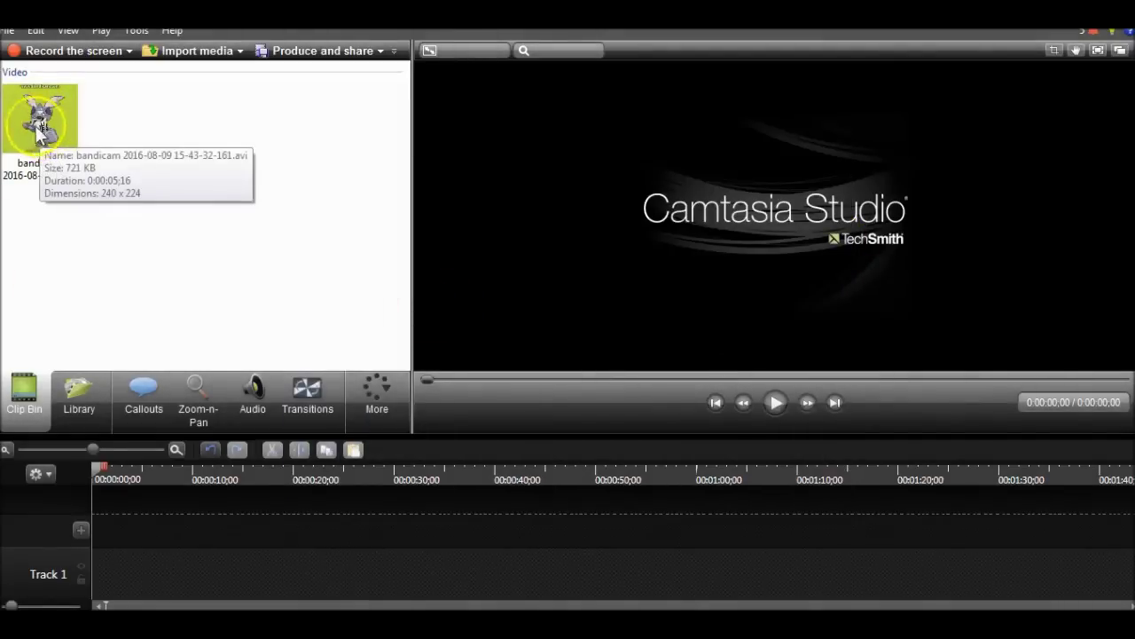
# Add a rectangle callout with Arial font and a pale yellow fill
pyautogui.click(151, 401)
pyautogui.click(321, 145)
pyautogui.click(322, 147)
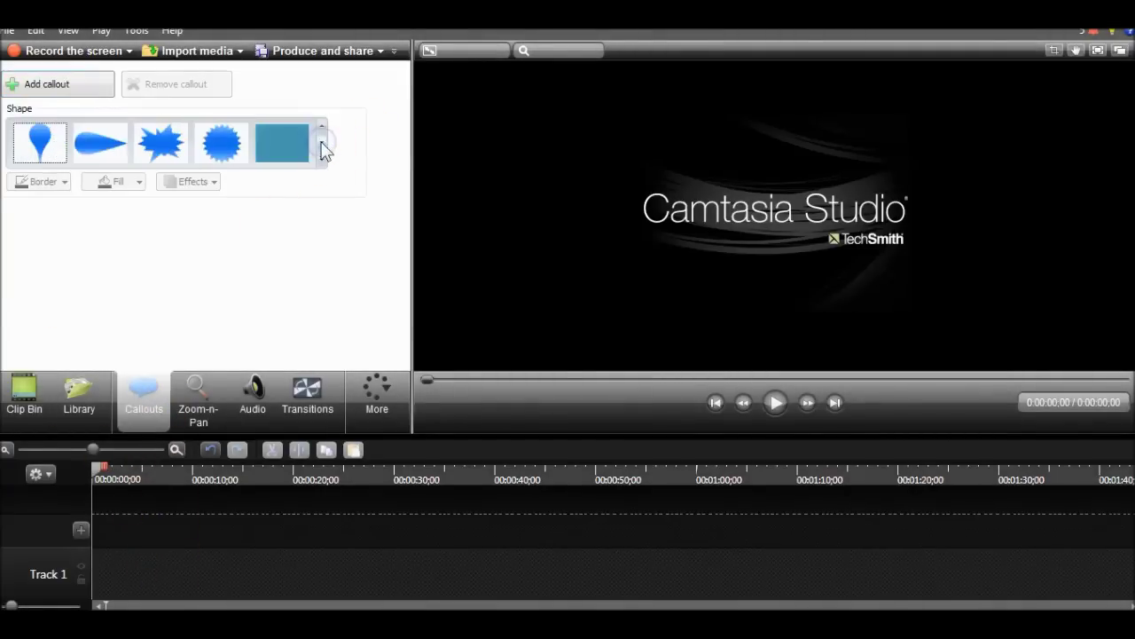
pyautogui.click(272, 139)
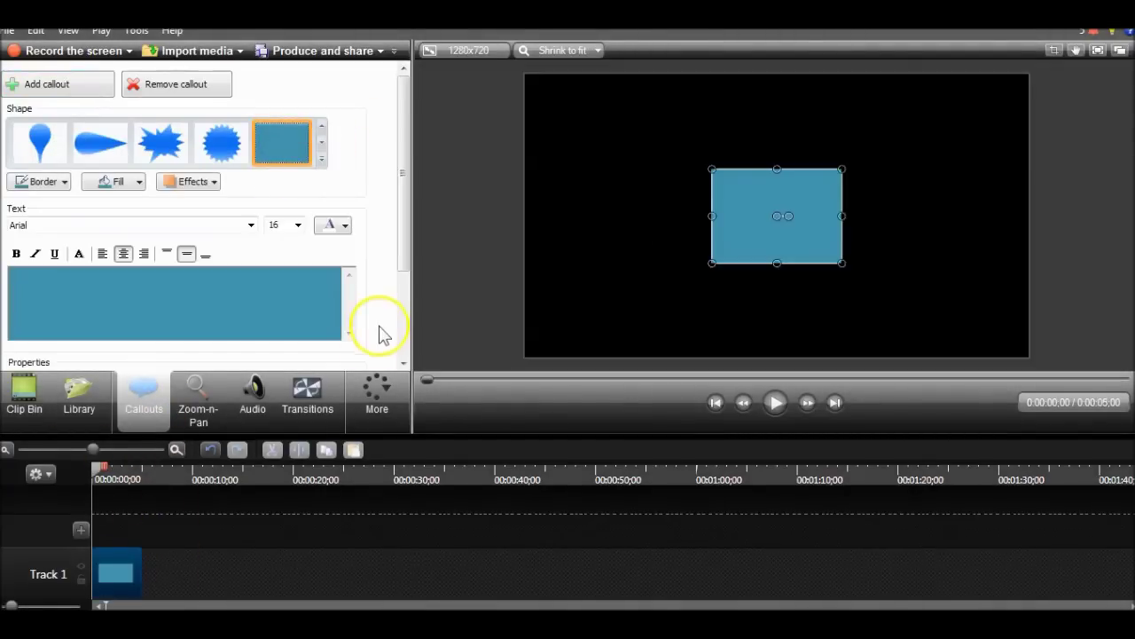
pyautogui.click(252, 226)
pyautogui.click(252, 226)
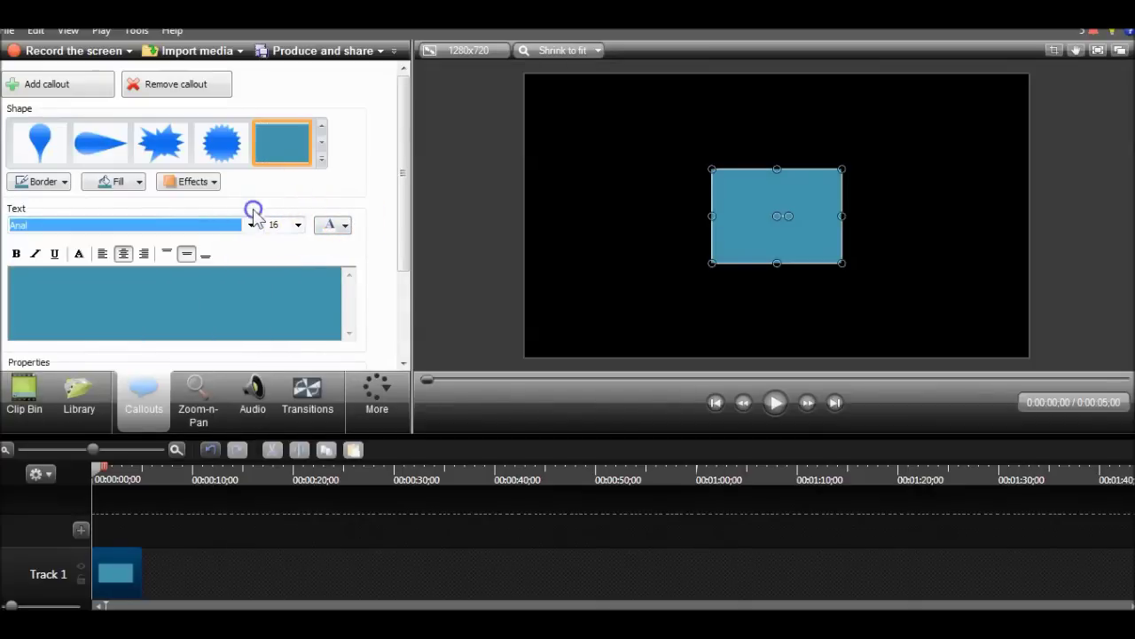
pyautogui.click(139, 182)
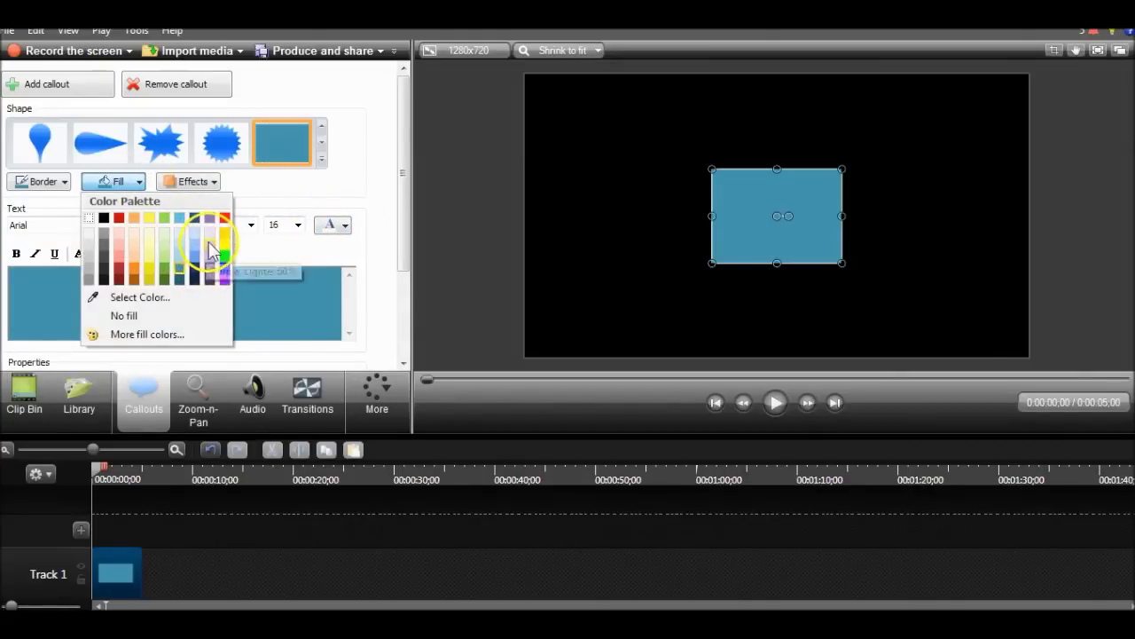
pyautogui.click(149, 233)
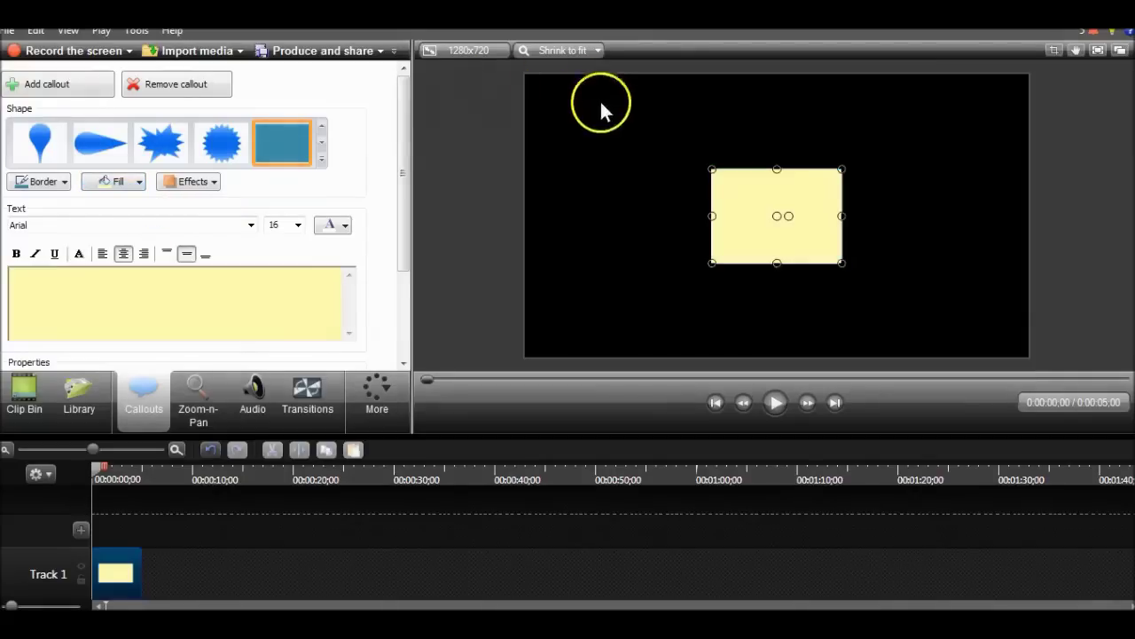
# Stretch the yellow callout to cover the whole 1280x720 frame and preview it
pyautogui.moveTo(711, 264); pyautogui.dragTo(516, 362)
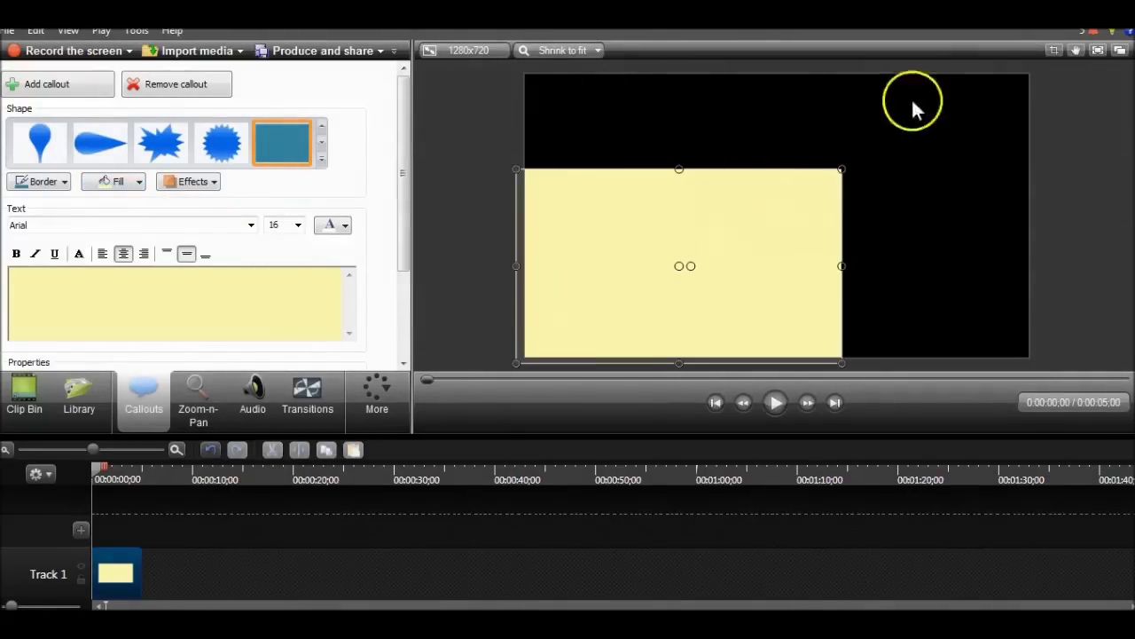
pyautogui.moveTo(842, 169); pyautogui.dragTo(1036, 69)
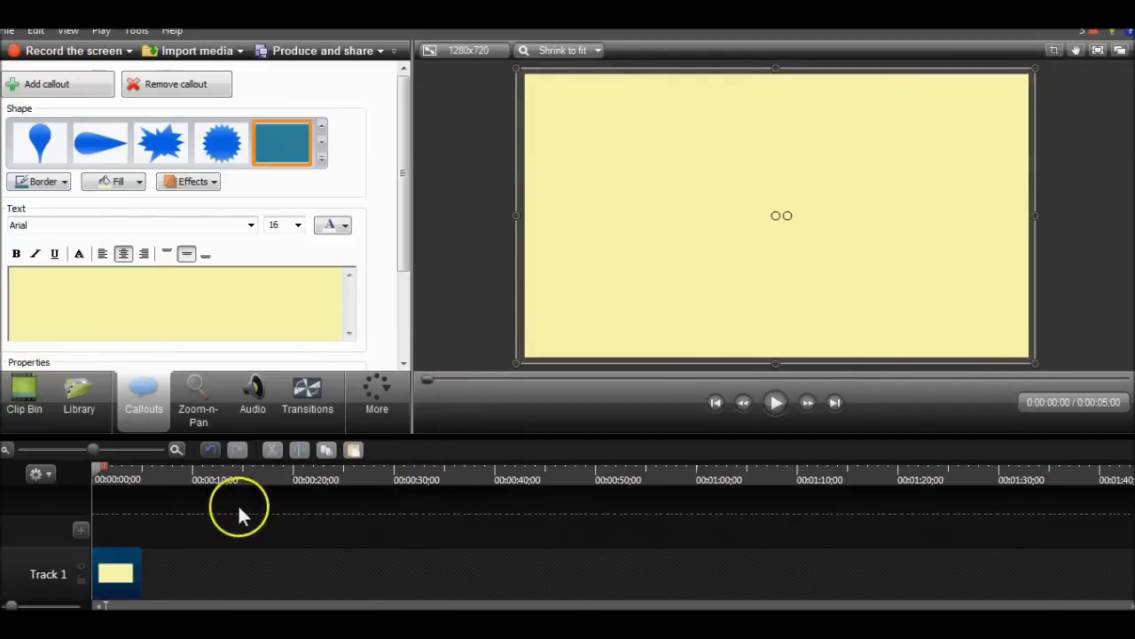
pyautogui.click(769, 402)
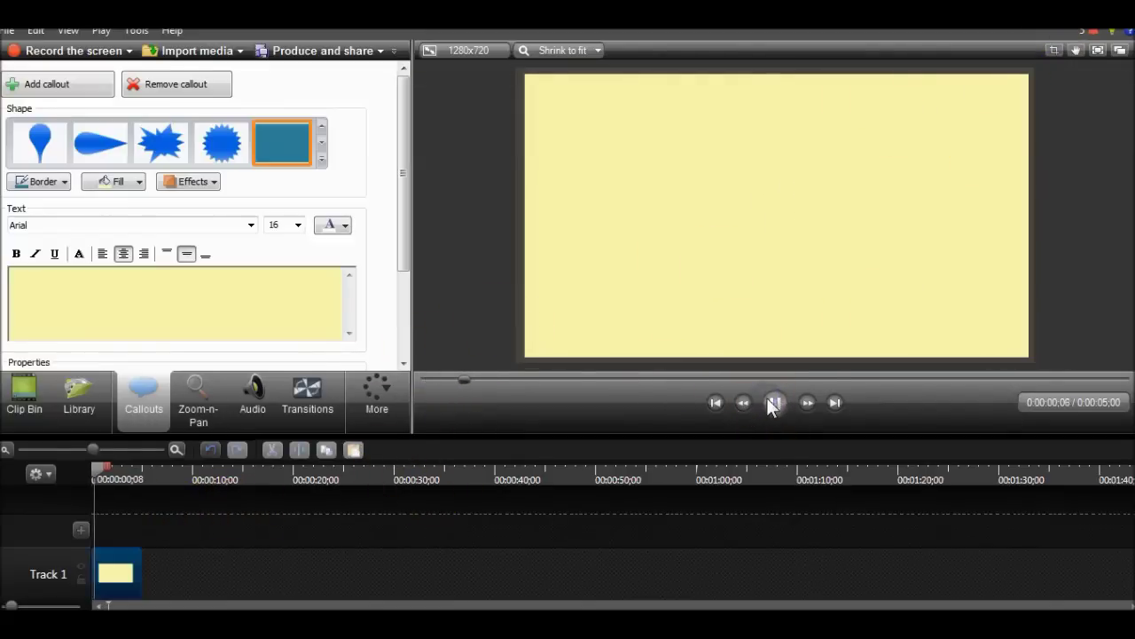
pyautogui.click(769, 402)
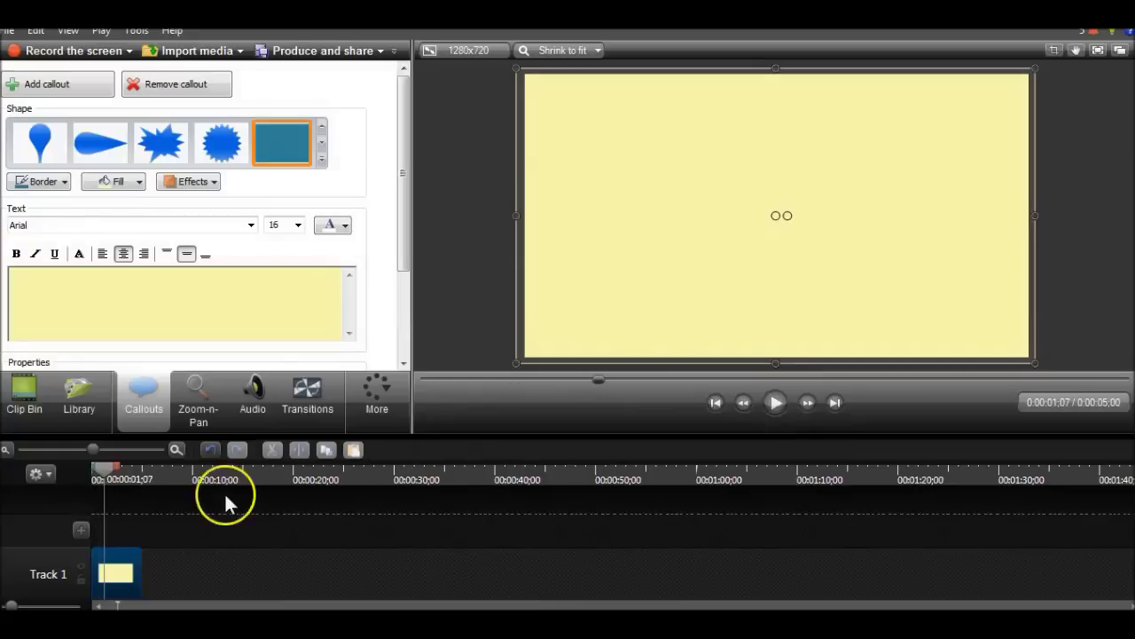
pyautogui.click(93, 470)
pyautogui.click(34, 417)
# Place the Bandicam clip on Track 2, enlarge and centre it, and crop off the watermark
pyautogui.moveTo(38, 114); pyautogui.dragTo(122, 460)
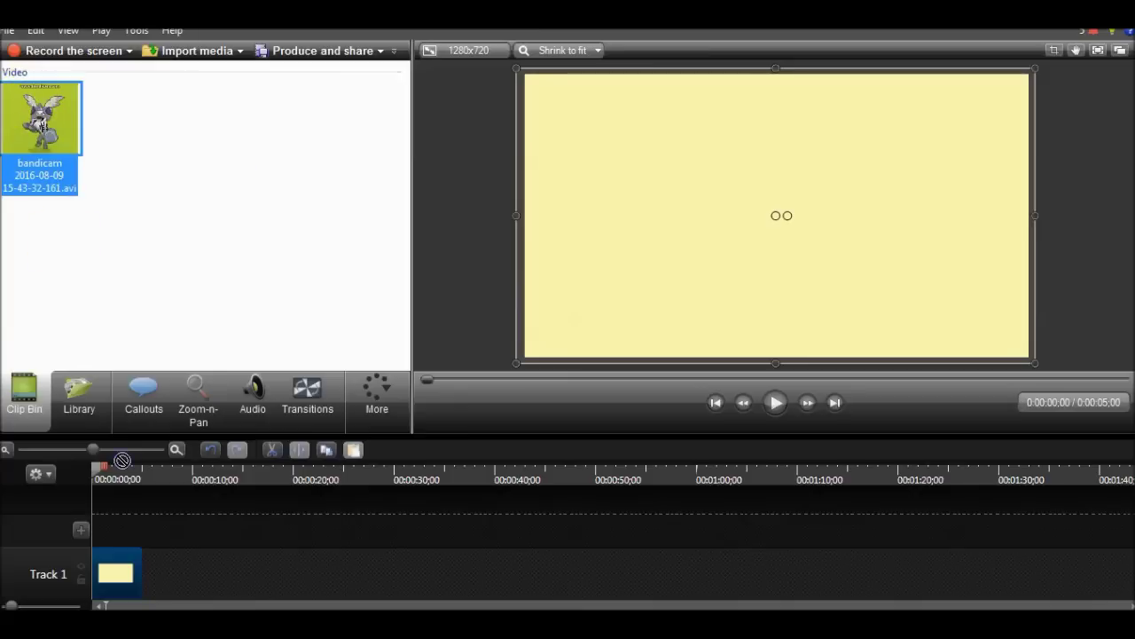
pyautogui.moveTo(112, 527); pyautogui.dragTo(168, 541)
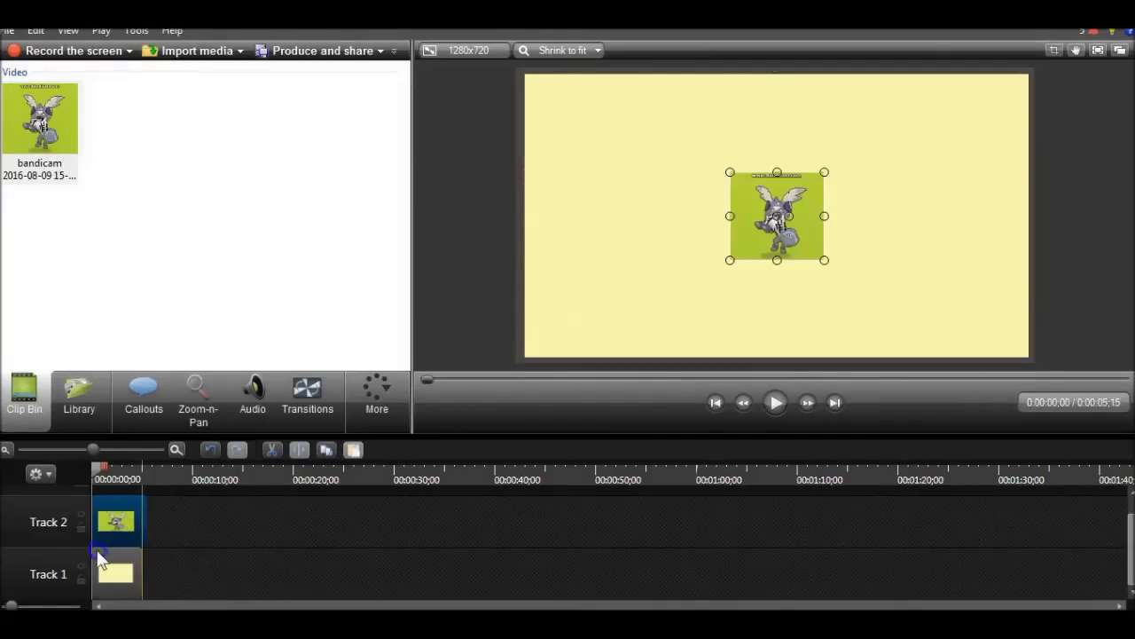
pyautogui.moveTo(729, 259); pyautogui.dragTo(585, 372)
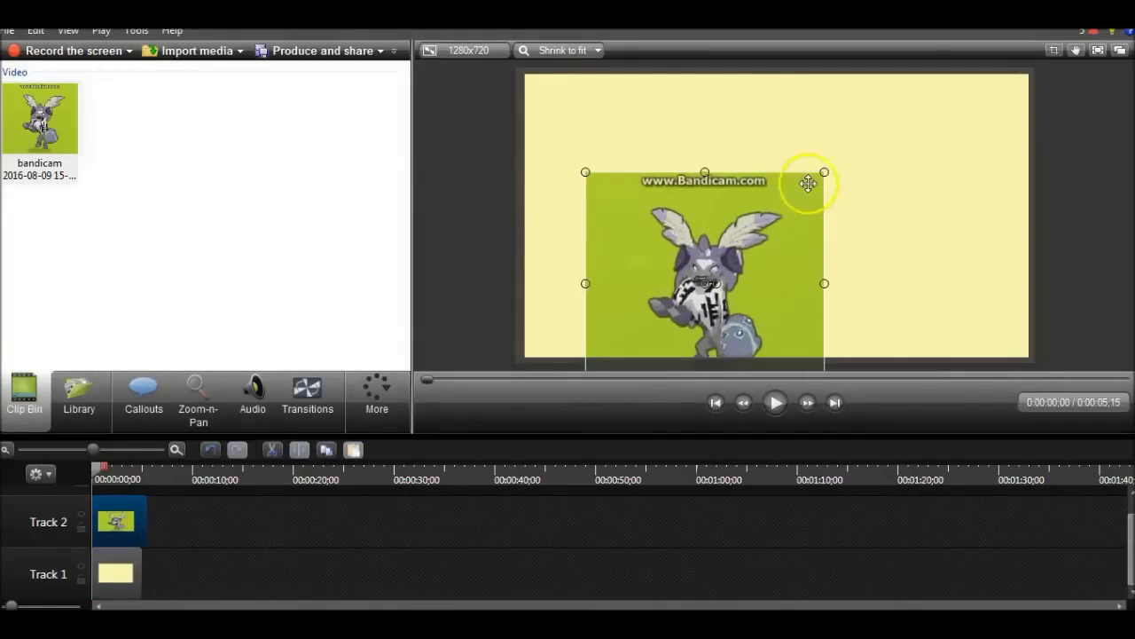
pyautogui.moveTo(823, 172); pyautogui.dragTo(869, 139)
pyautogui.moveTo(633, 269); pyautogui.dragTo(664, 222)
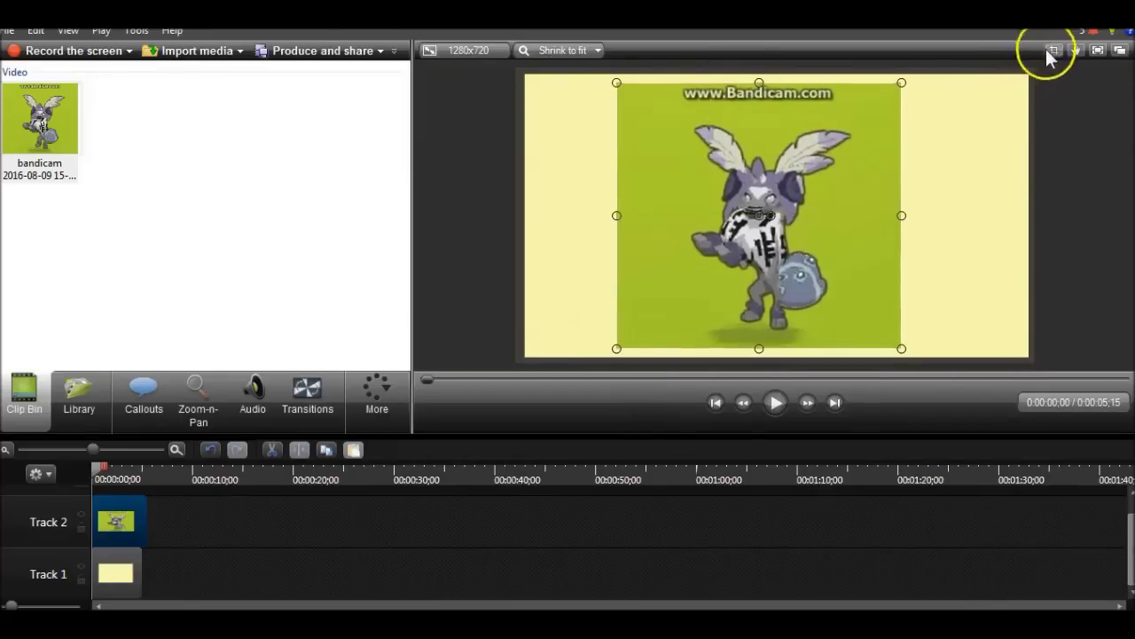
pyautogui.moveTo(760, 83); pyautogui.dragTo(759, 102)
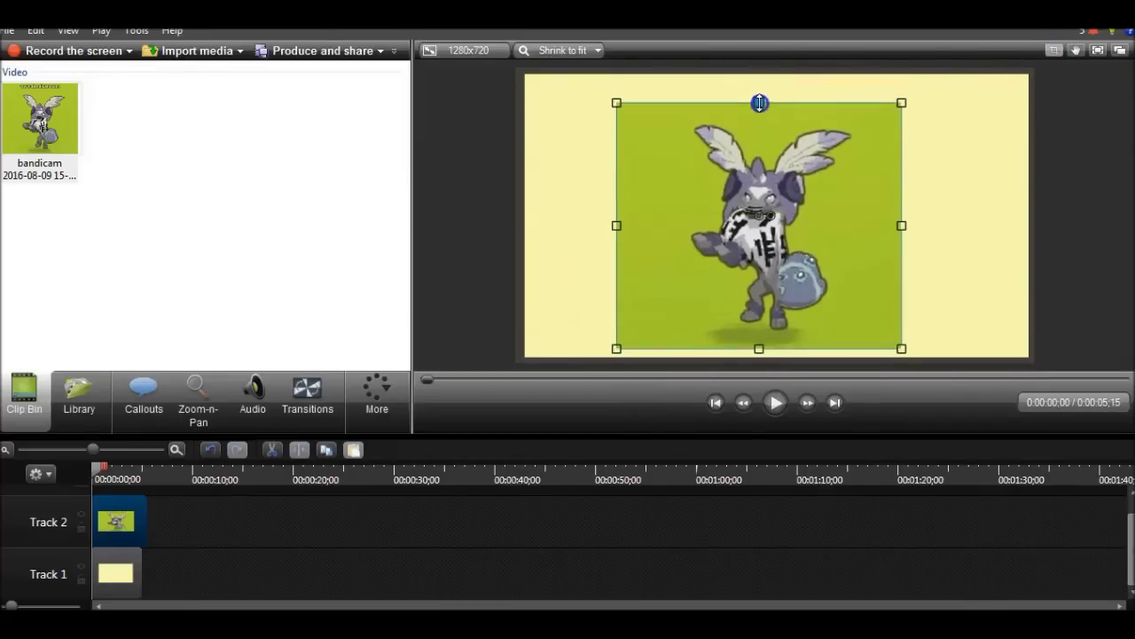
pyautogui.click(1056, 50)
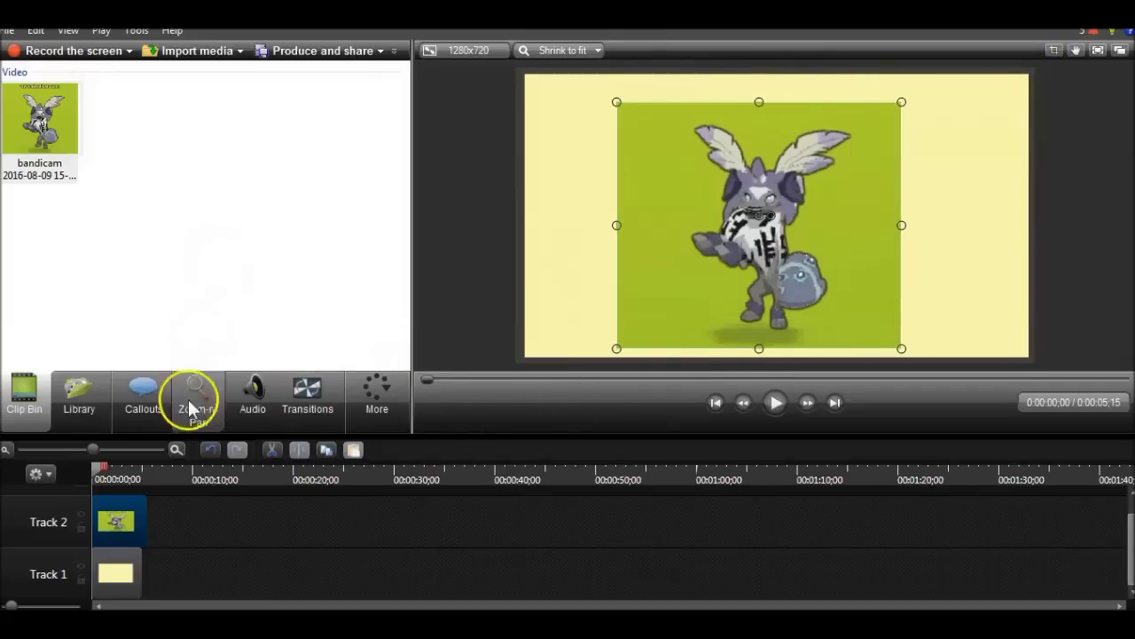
pyautogui.click(140, 577)
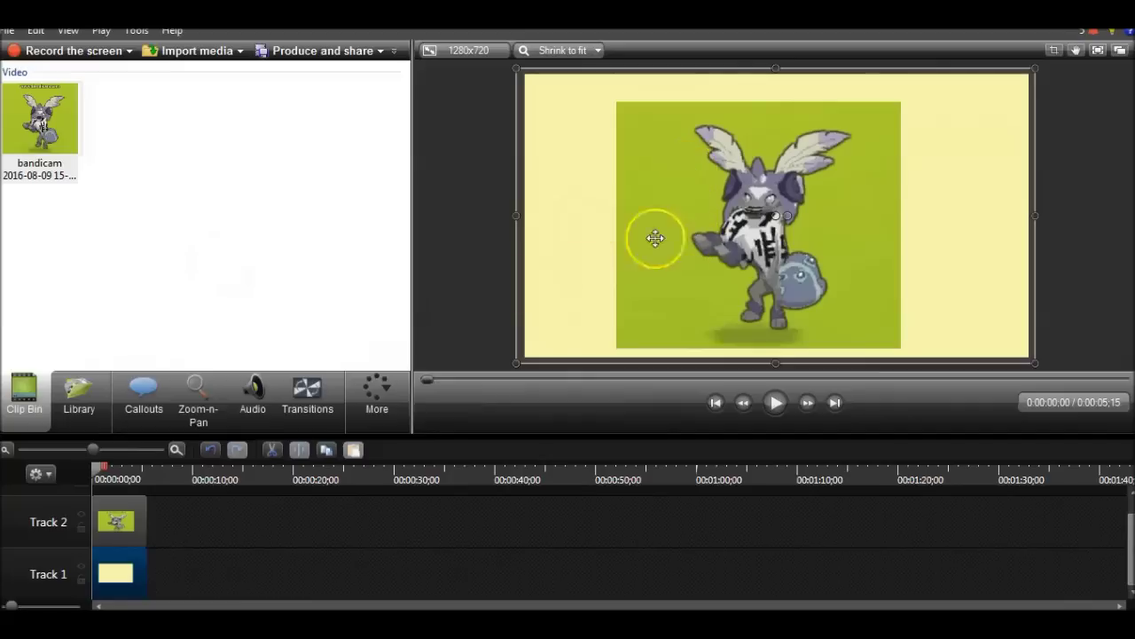
# Enable Remove a color on the Track 2 avatar clip and eyedrop its green backdrop
pyautogui.click(376, 392)
pyautogui.click(393, 441)
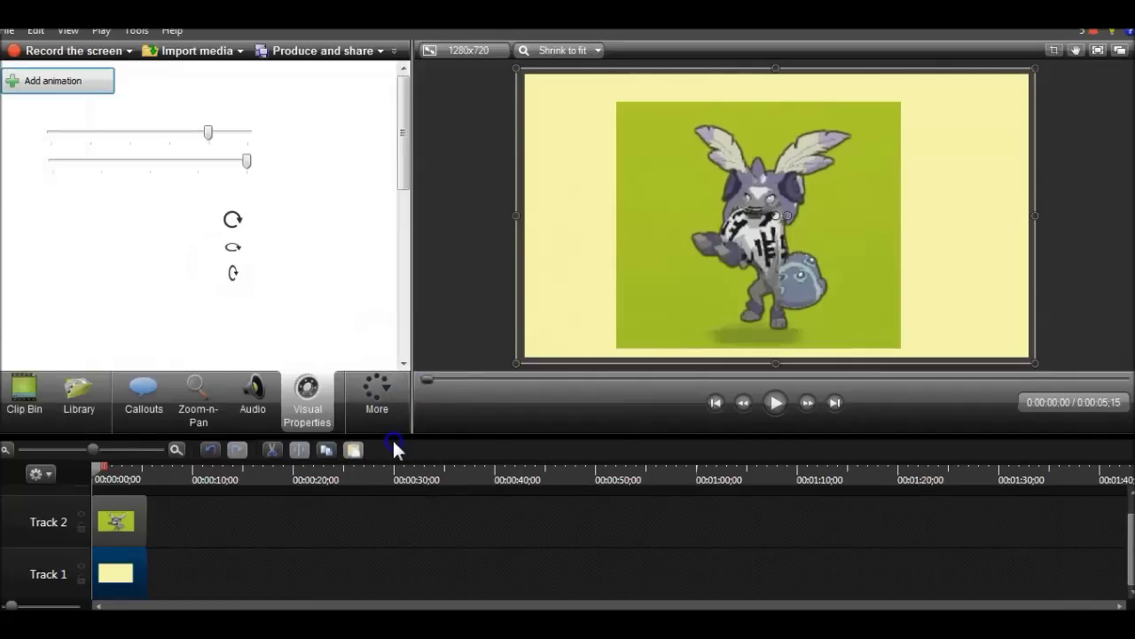
pyautogui.moveTo(405, 127); pyautogui.dragTo(405, 196)
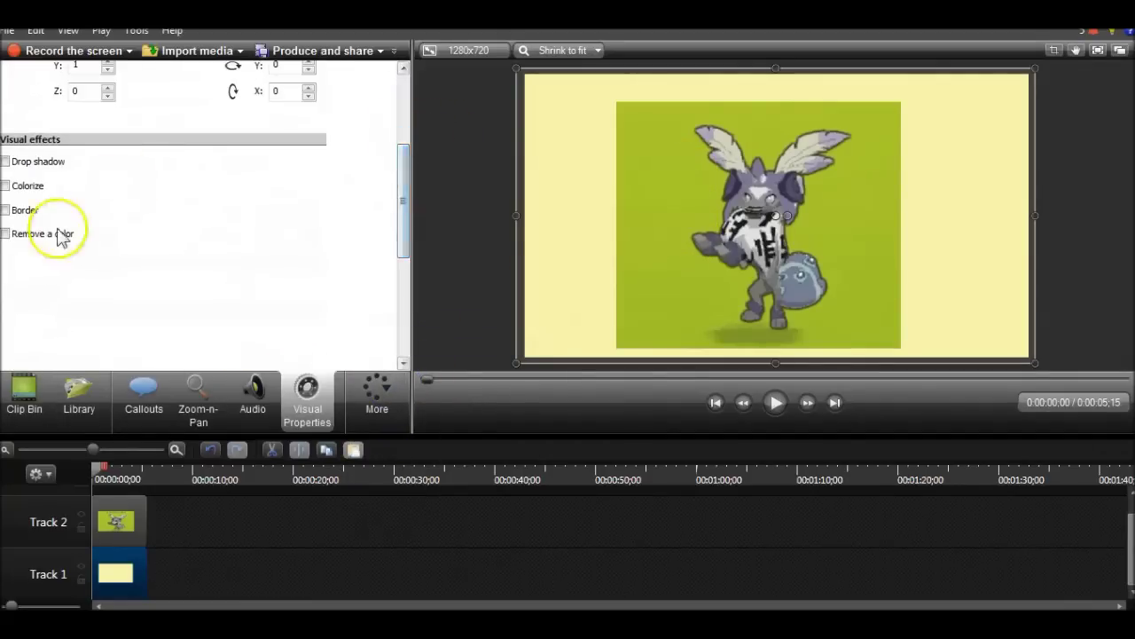
pyautogui.click(6, 234)
pyautogui.click(119, 532)
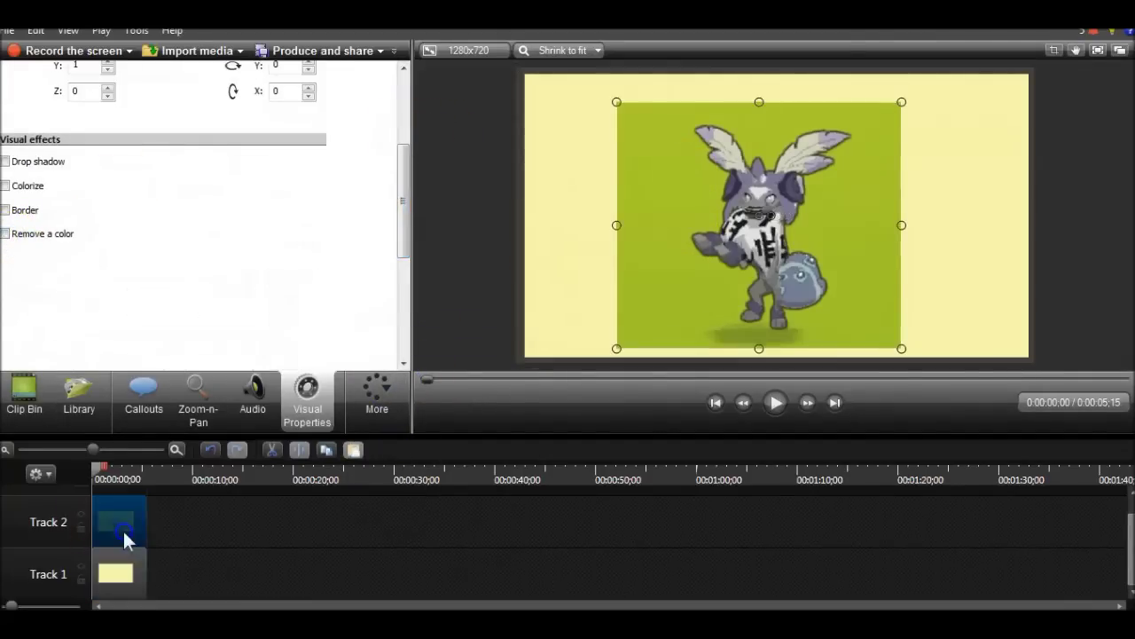
pyautogui.click(5, 234)
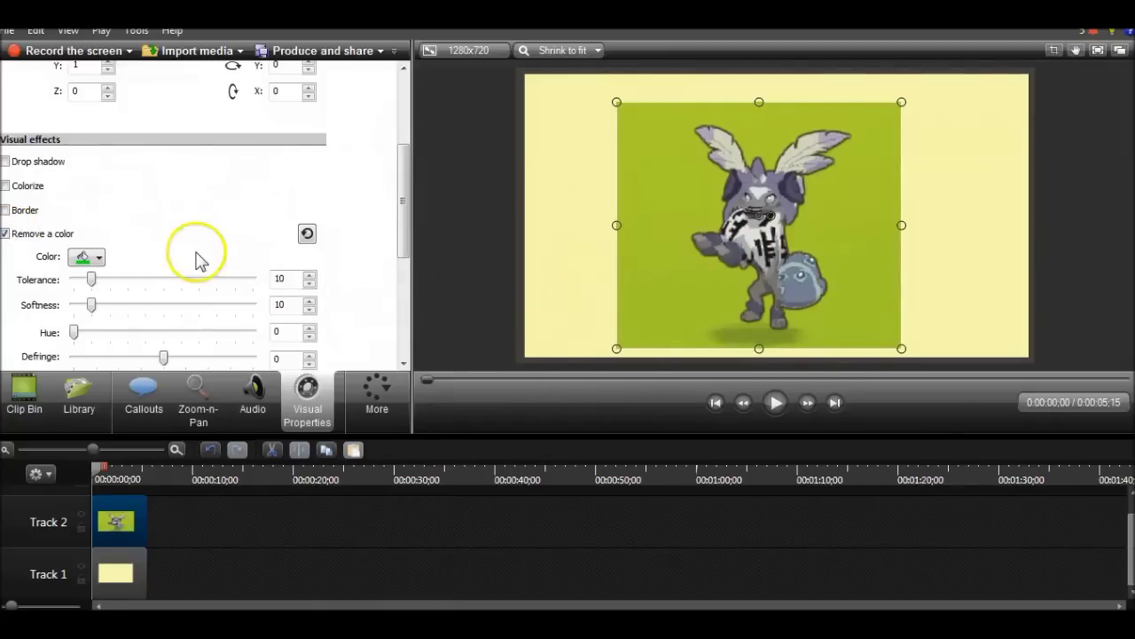
pyautogui.click(97, 257)
pyautogui.click(119, 372)
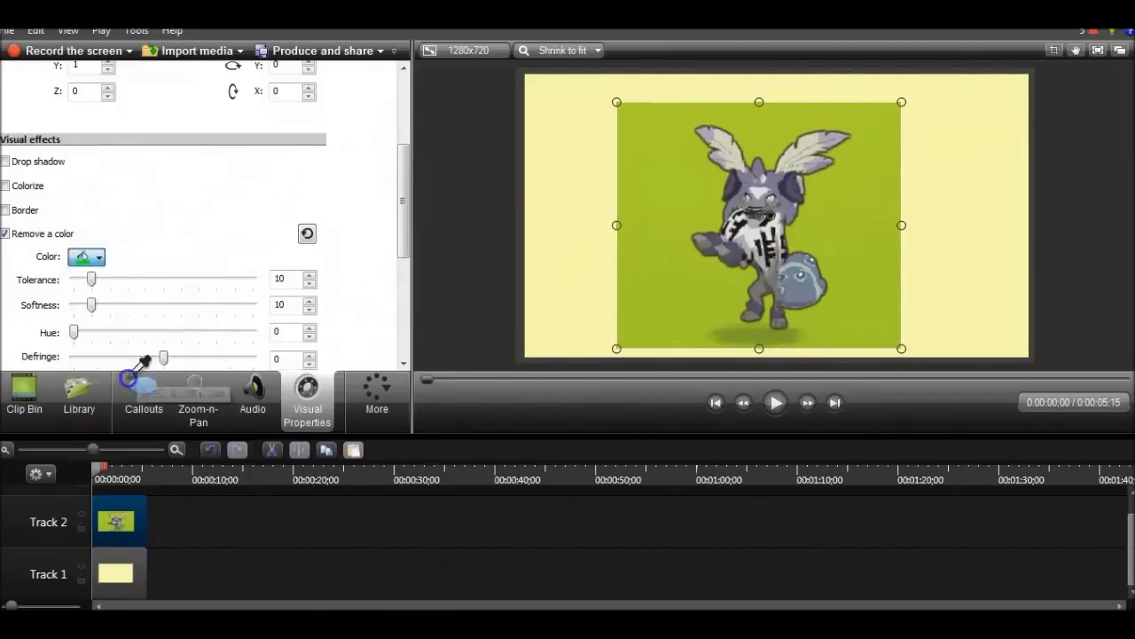
pyautogui.click(692, 272)
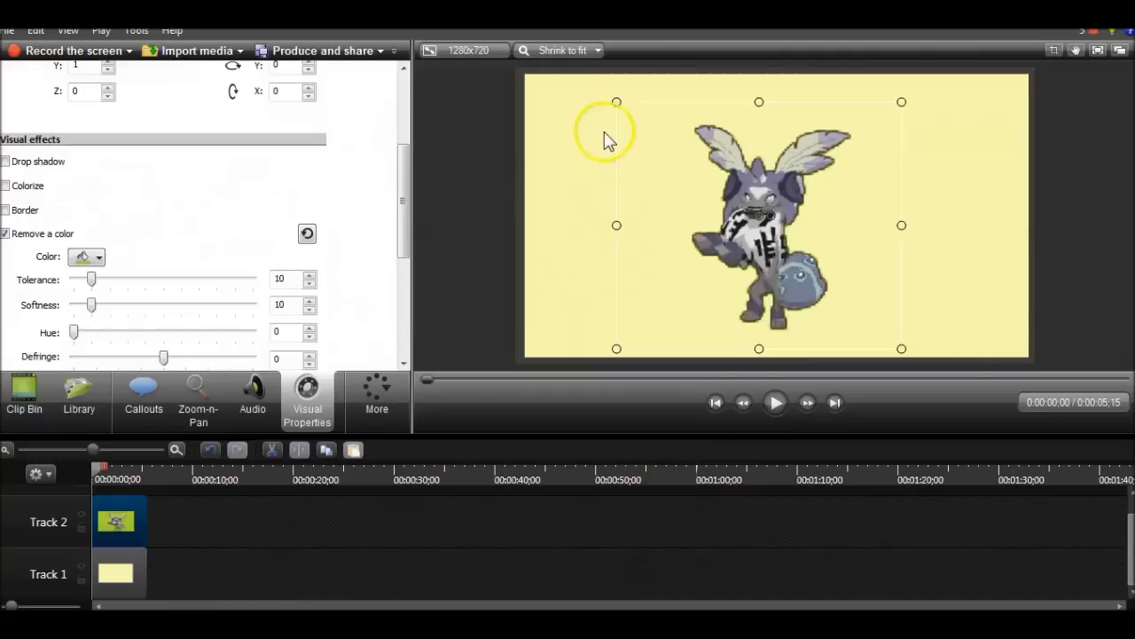
# Enlarge and reposition the keyed avatar, tune the Tolerance, and preview playback
pyautogui.moveTo(616, 102); pyautogui.dragTo(558, 79)
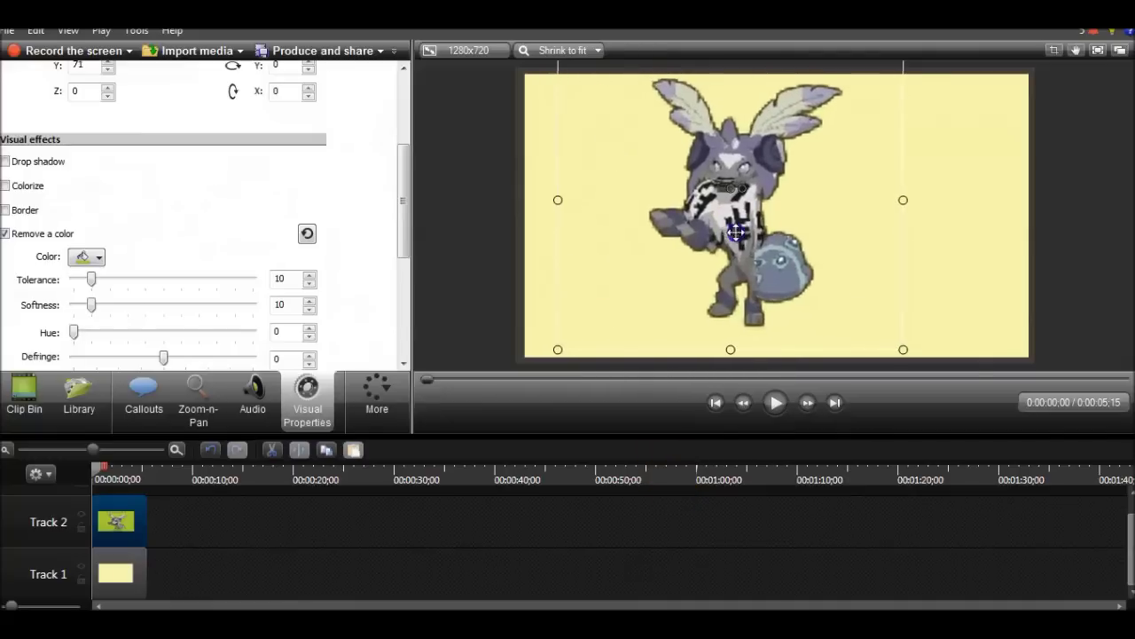
pyautogui.moveTo(730, 229); pyautogui.dragTo(778, 240)
pyautogui.moveTo(91, 279); pyautogui.dragTo(87, 307)
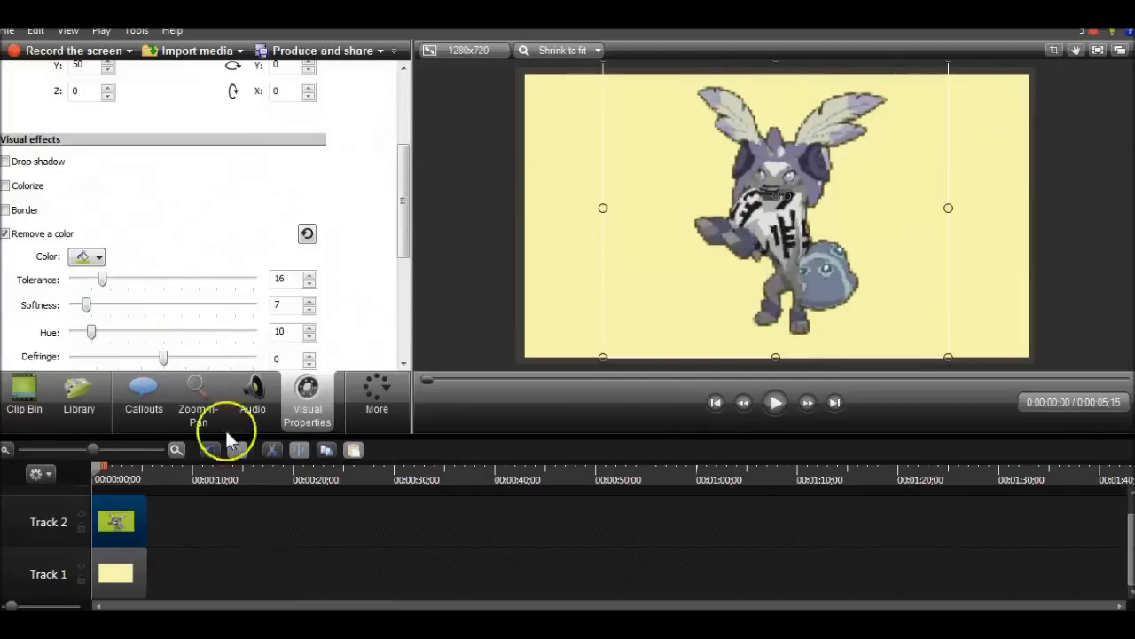
pyautogui.click(774, 404)
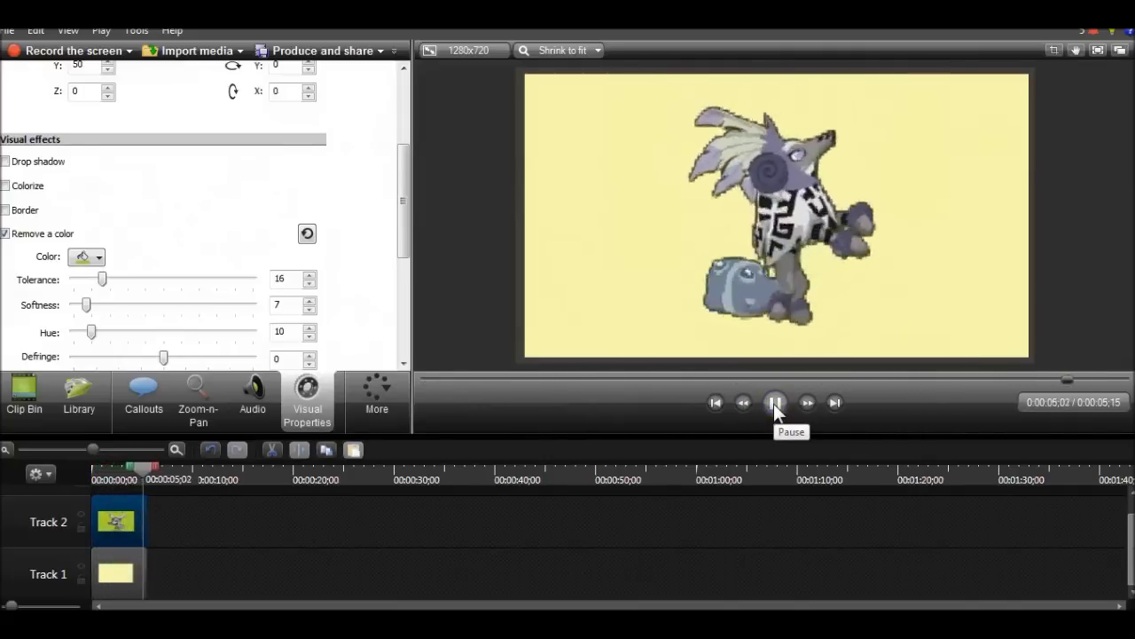
pyautogui.click(311, 505)
pyautogui.click(783, 604)
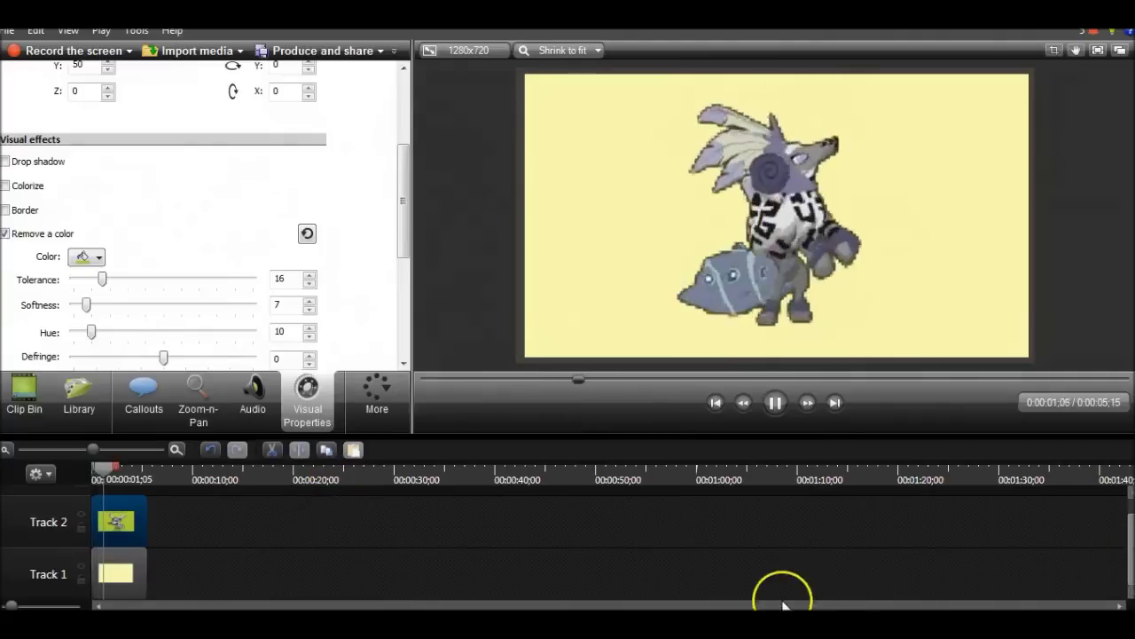
pyautogui.click(775, 402)
pyautogui.moveTo(1123, 562); pyautogui.dragTo(1123, 471)
pyautogui.click(116, 461)
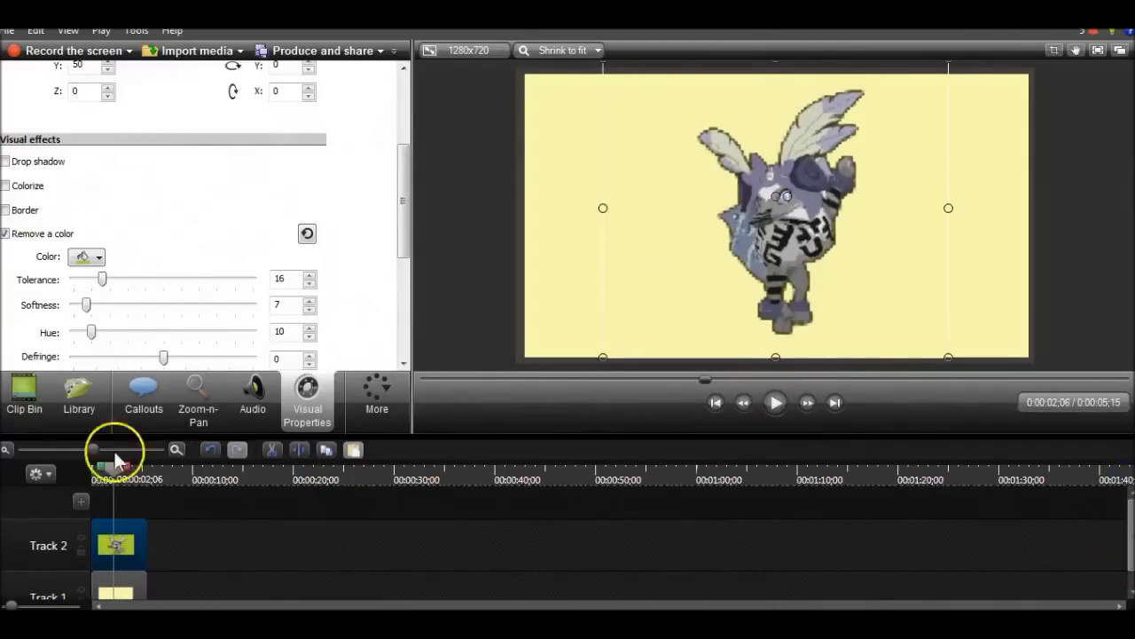
pyautogui.click(24, 395)
# Import the Never Forget You remix MP3 from Downloads and drag it onto a new Track 3
pyautogui.click(213, 50)
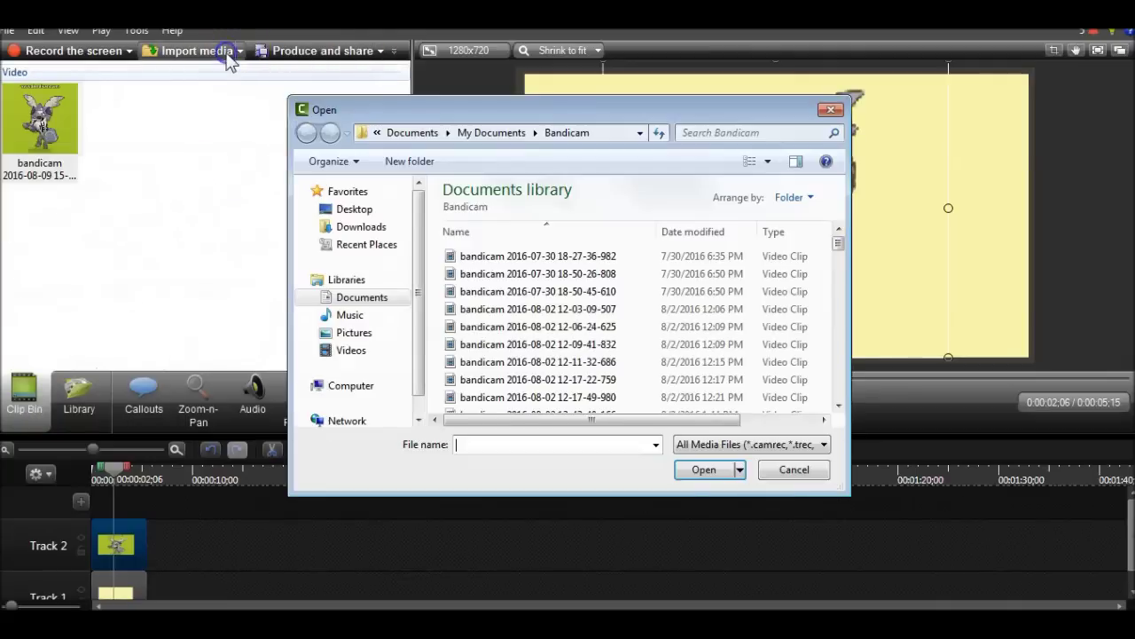
pyautogui.click(363, 227)
pyautogui.moveTo(840, 203); pyautogui.dragTo(839, 404)
pyautogui.doubleClick(484, 346)
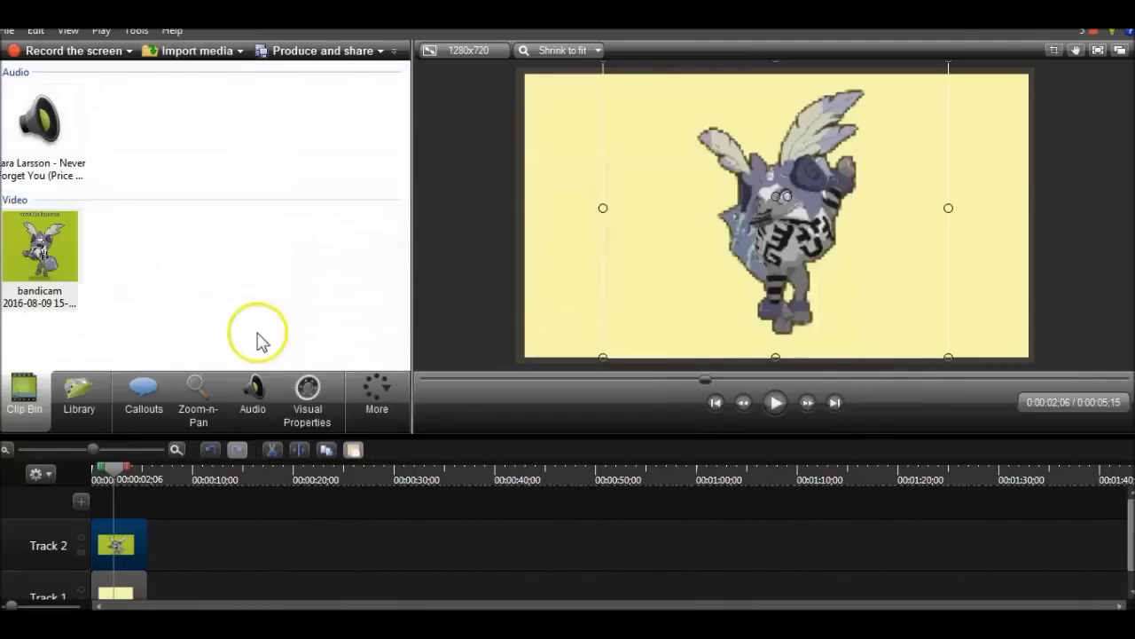
pyautogui.click(60, 120)
pyautogui.moveTo(160, 513); pyautogui.dragTo(168, 514)
# Play the avatar video with the song and stop around 0:00:35;16
pyautogui.click(248, 515)
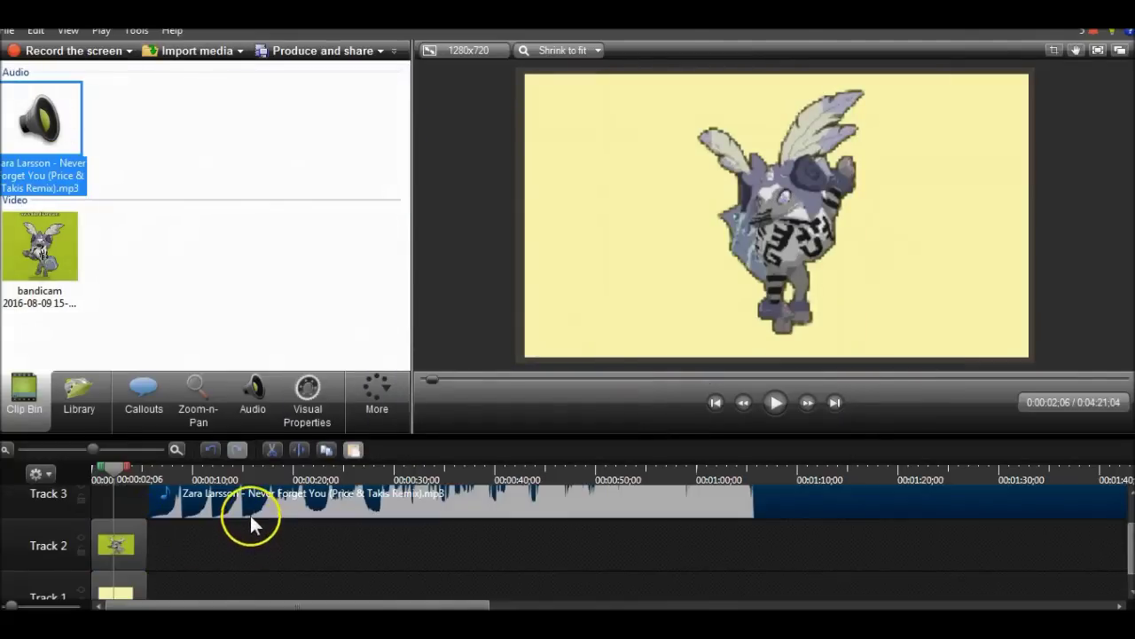
pyautogui.moveTo(107, 473); pyautogui.dragTo(93, 473)
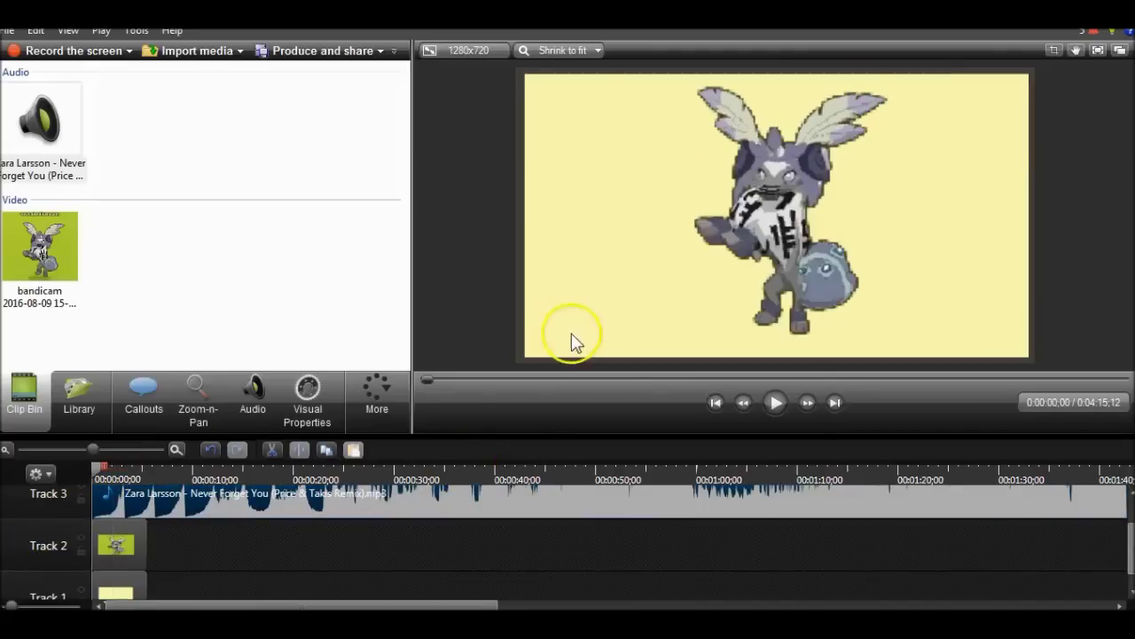
pyautogui.click(775, 403)
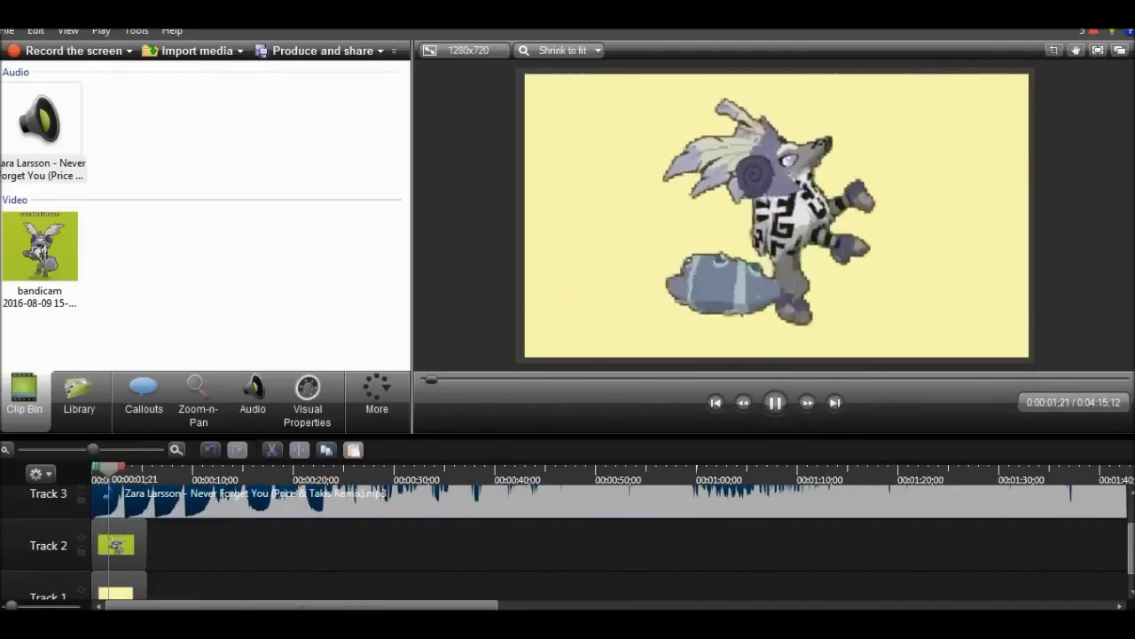
pyautogui.click(1054, 626)
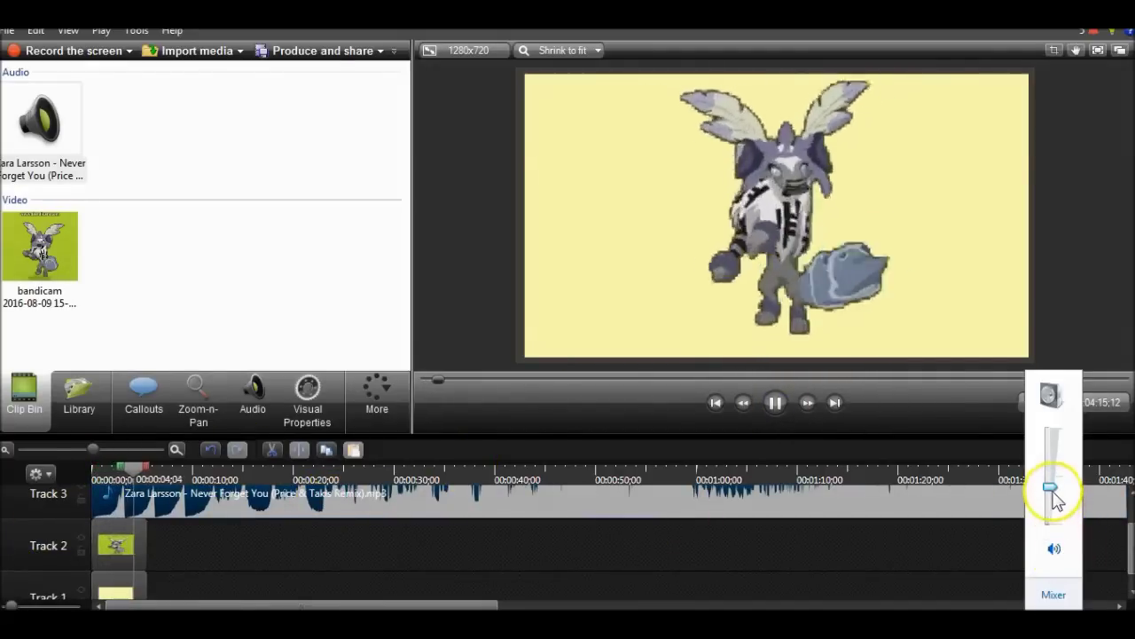
pyautogui.click(726, 596)
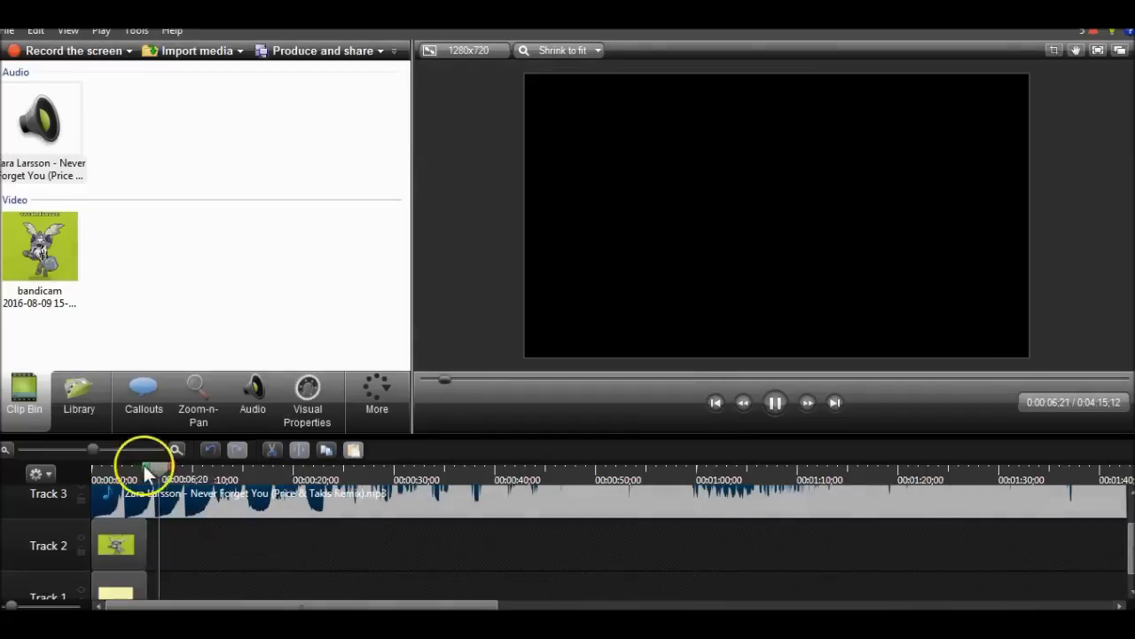
pyautogui.moveTo(144, 465); pyautogui.dragTo(233, 482)
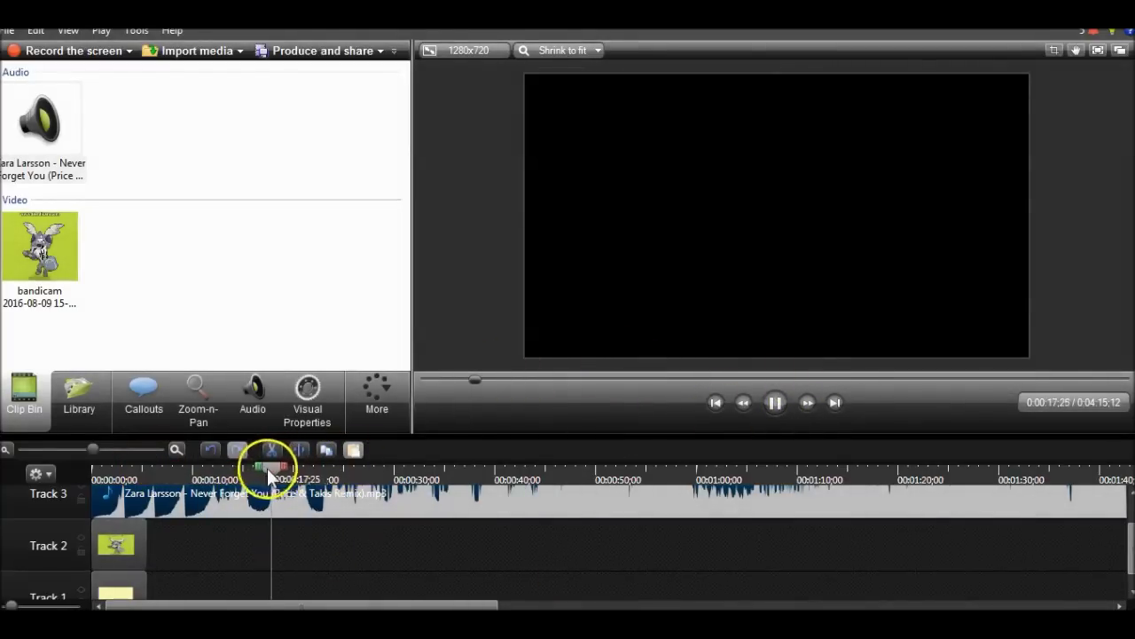
pyautogui.moveTo(353, 476); pyautogui.dragTo(435, 471)
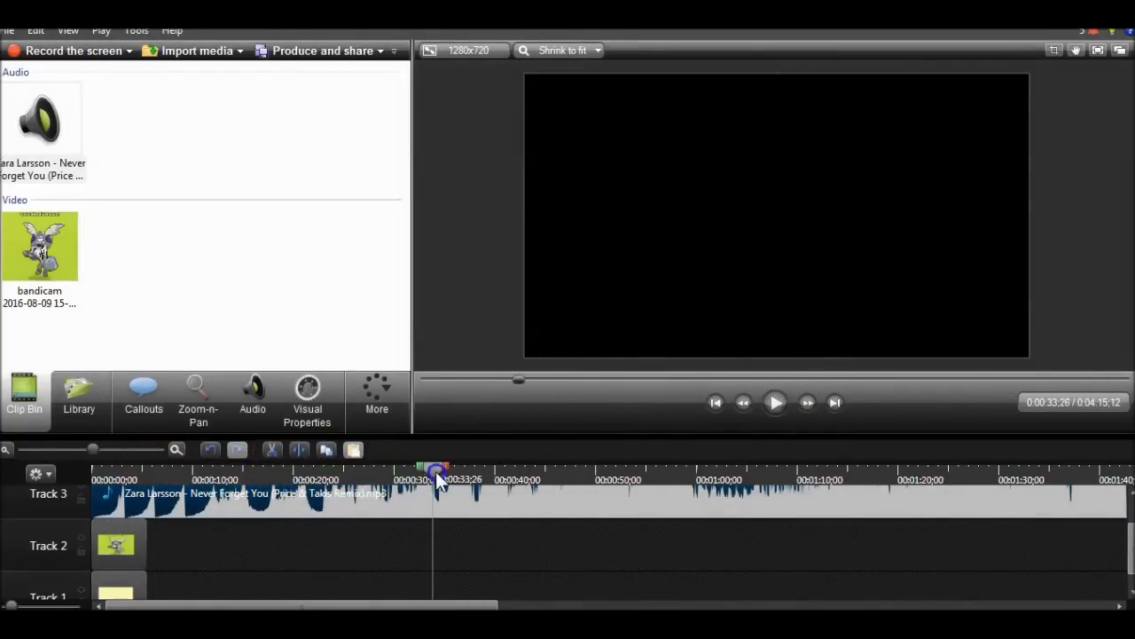
pyautogui.click(774, 404)
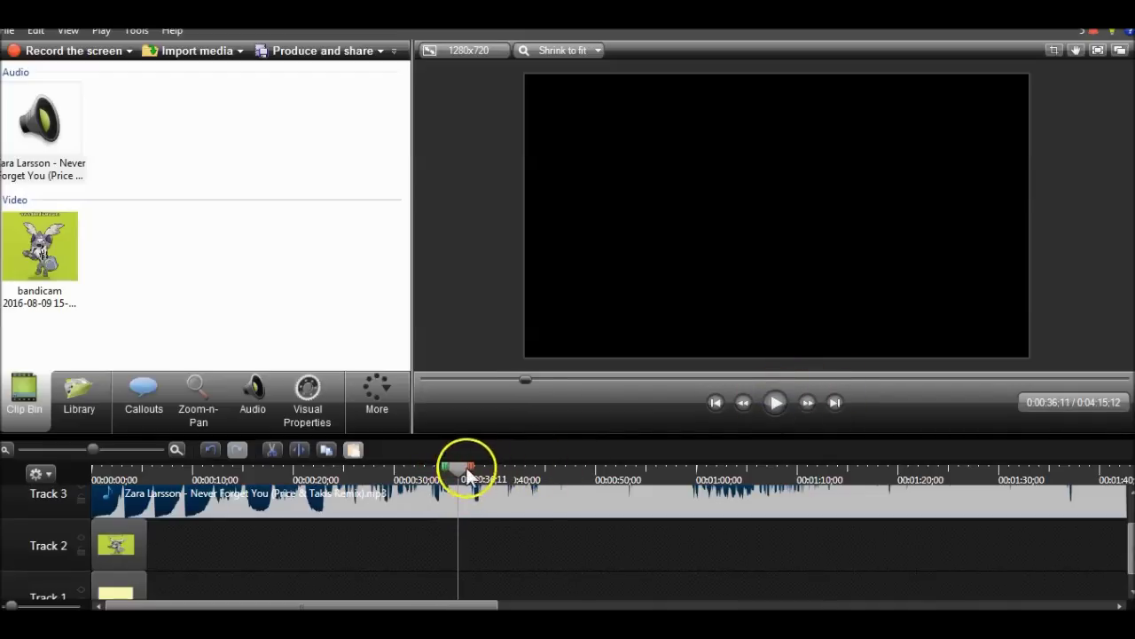
pyautogui.click(772, 402)
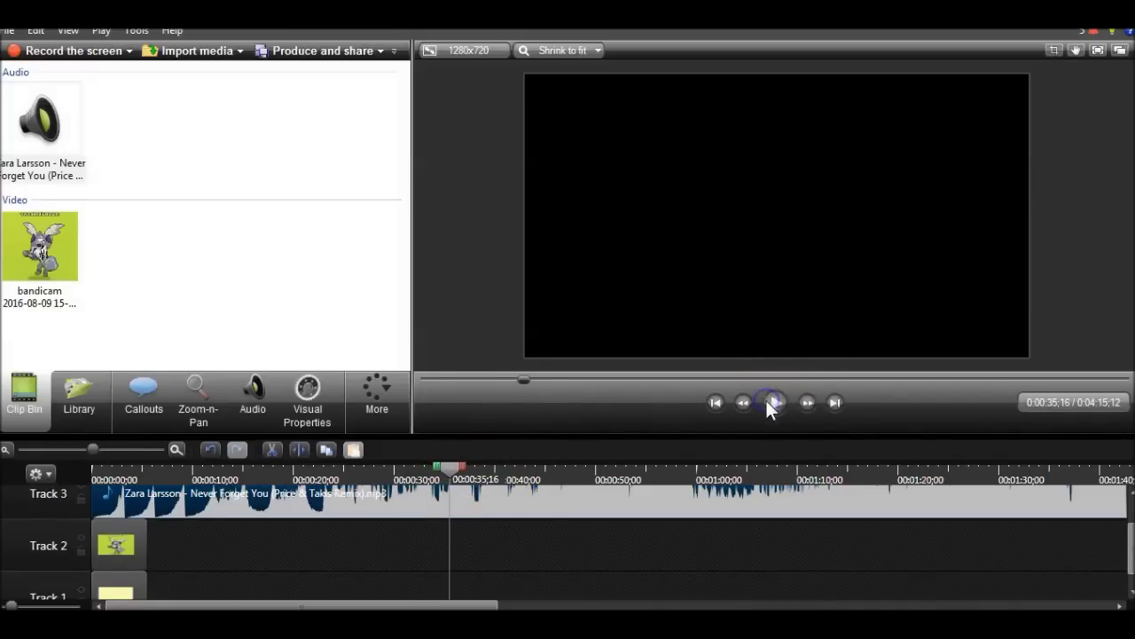
# Split the song at 0:00:35;16 and delete its first 35 seconds
pyautogui.click(299, 452)
pyautogui.click(381, 511)
pyautogui.rightClick(380, 511)
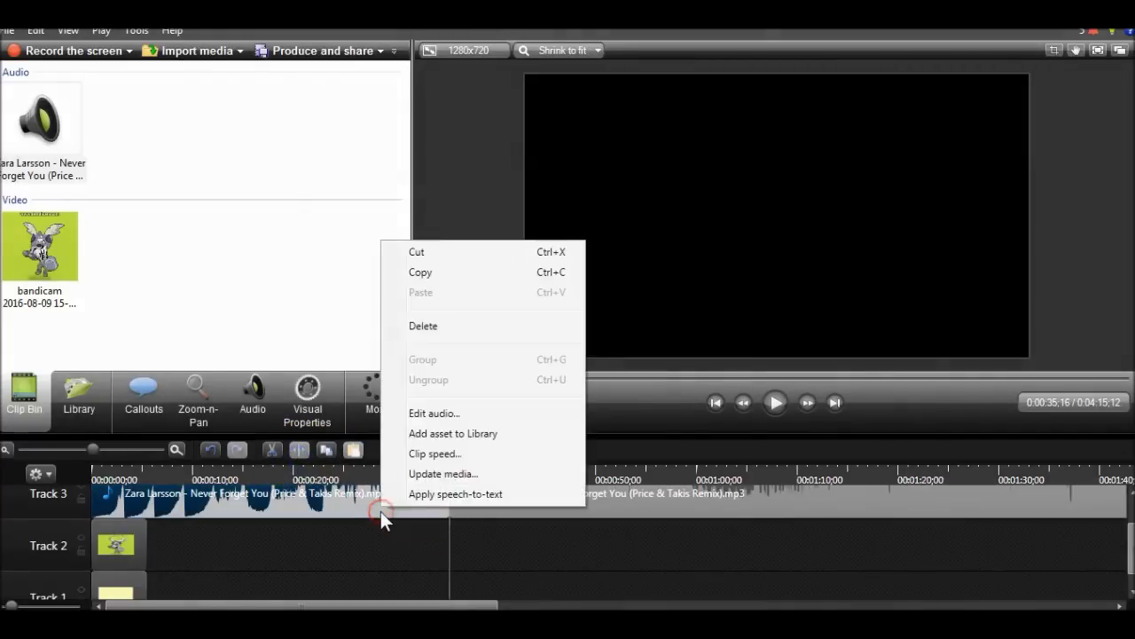
pyautogui.click(450, 325)
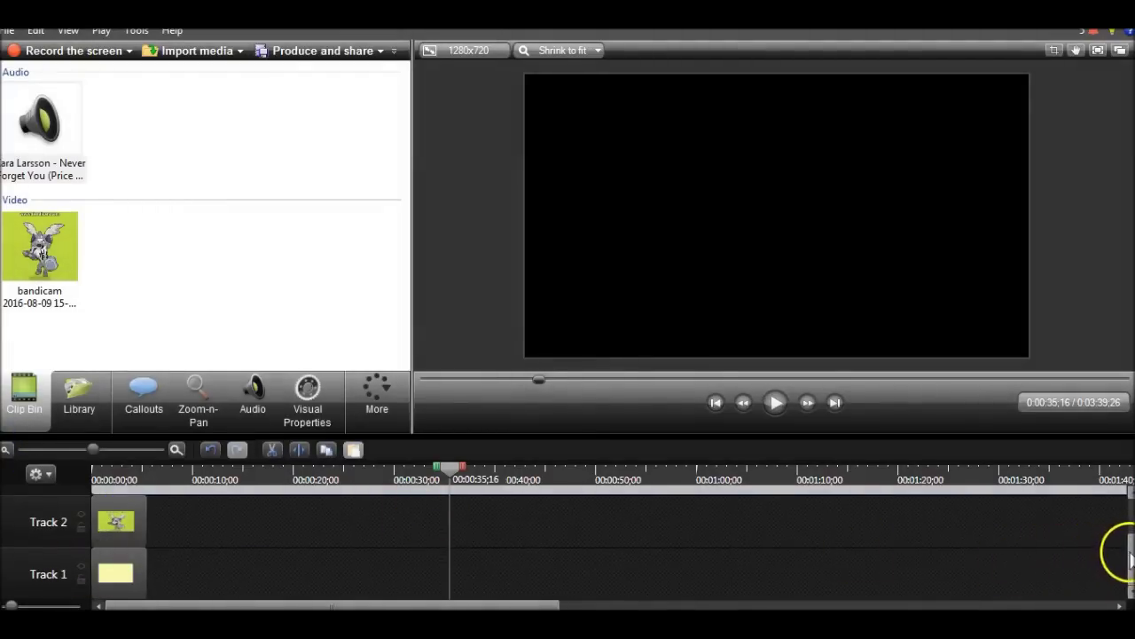
# Split the song where the 5-second video ends, delete the leftover, and return to the start
pyautogui.scroll(2, 1130, 557)
pyautogui.moveTo(453, 467); pyautogui.dragTo(100, 467)
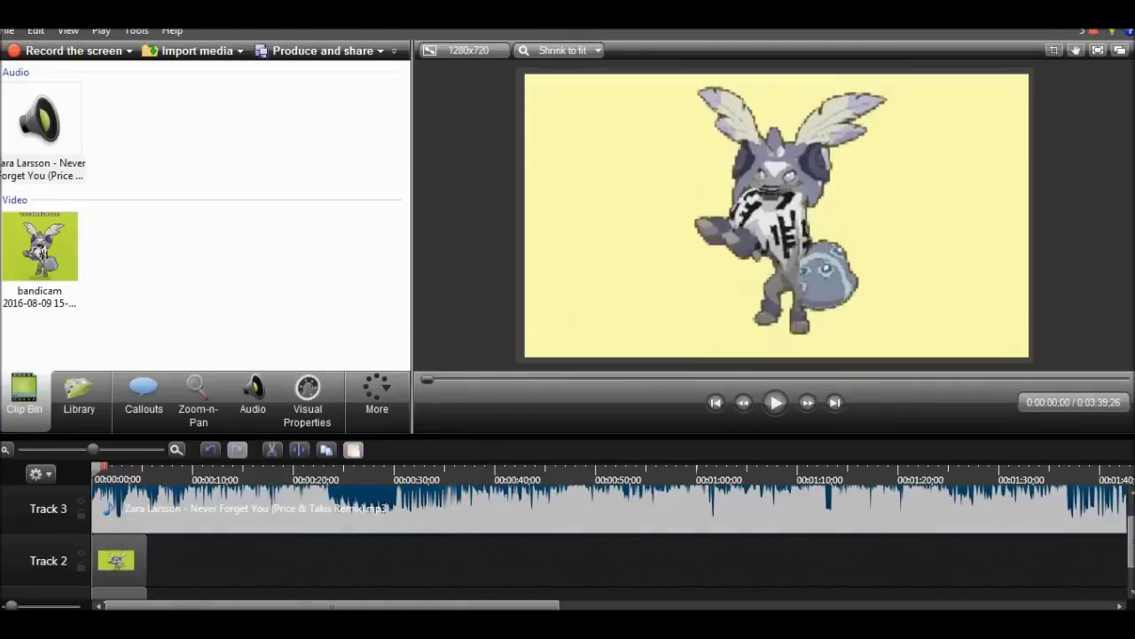
pyautogui.click(778, 403)
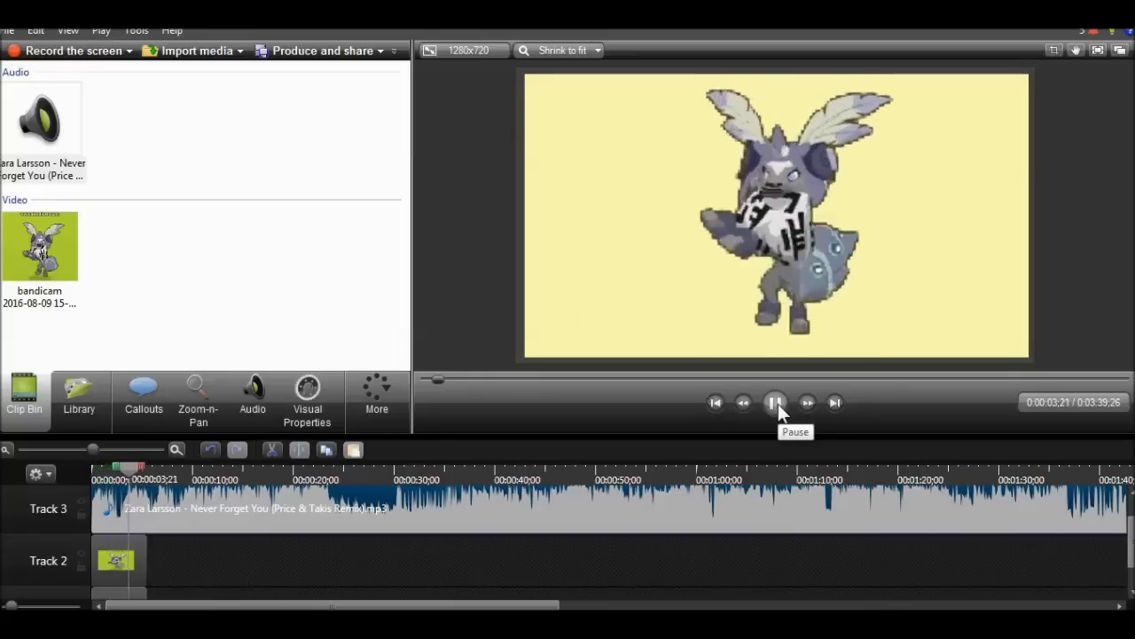
pyautogui.click(777, 404)
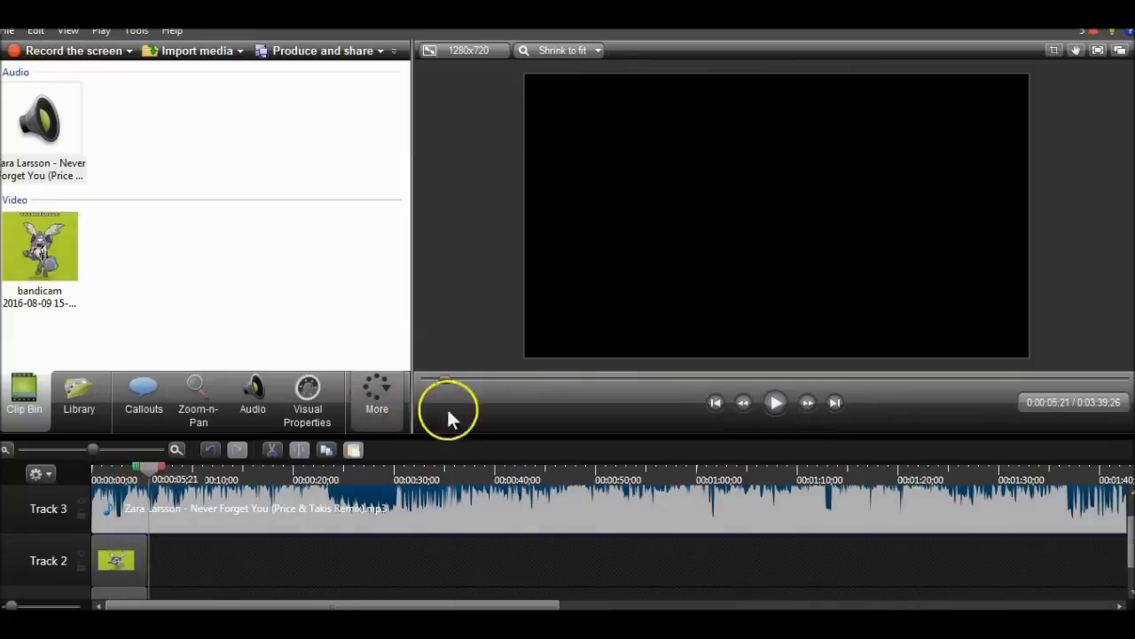
pyautogui.moveTo(152, 479); pyautogui.dragTo(149, 479)
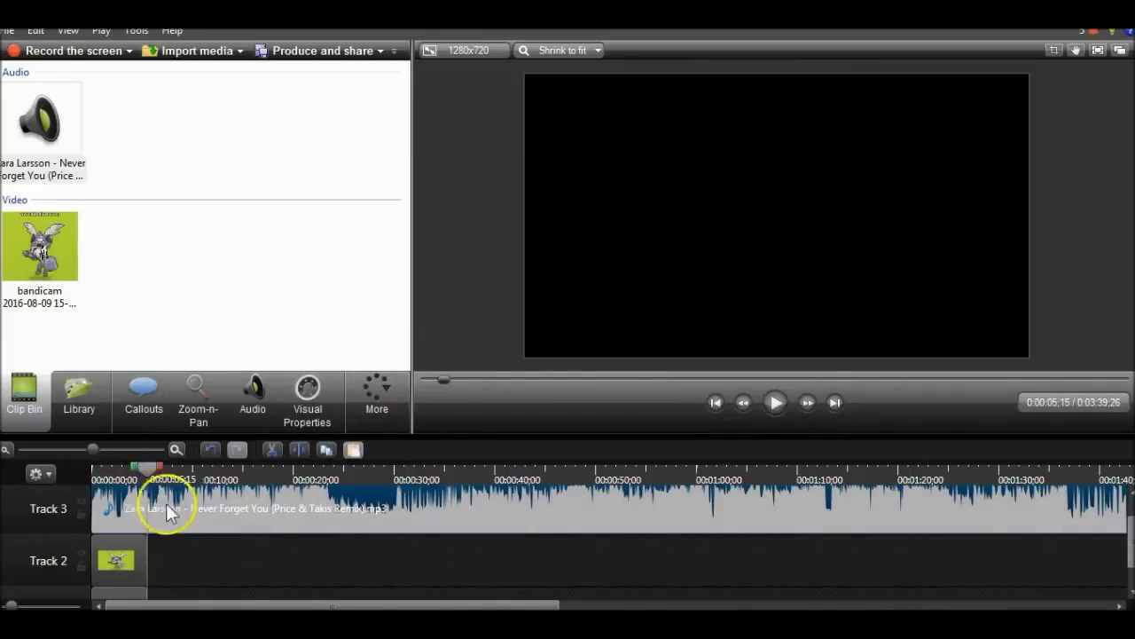
pyautogui.click(168, 508)
pyautogui.click(325, 449)
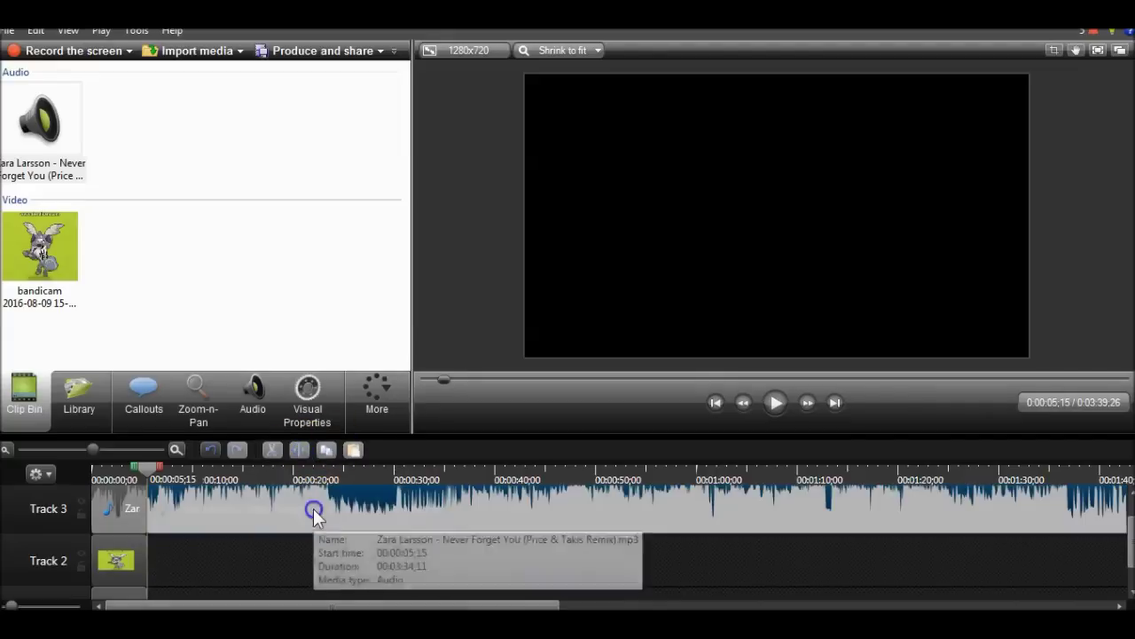
pyautogui.rightClick(313, 508)
pyautogui.click(366, 324)
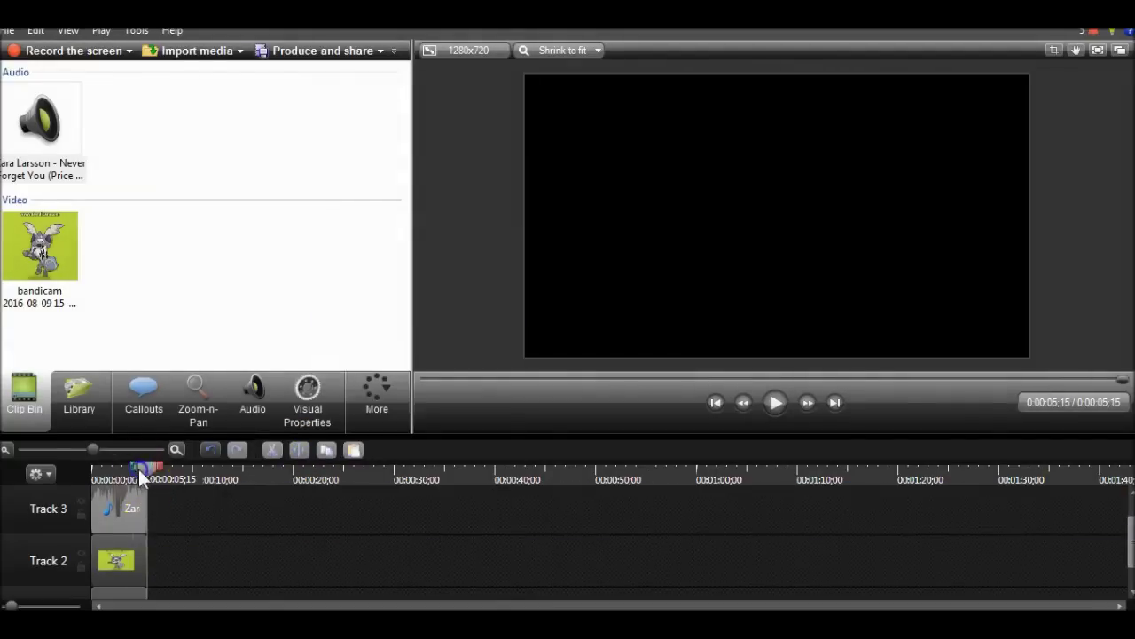
pyautogui.click(689, 372)
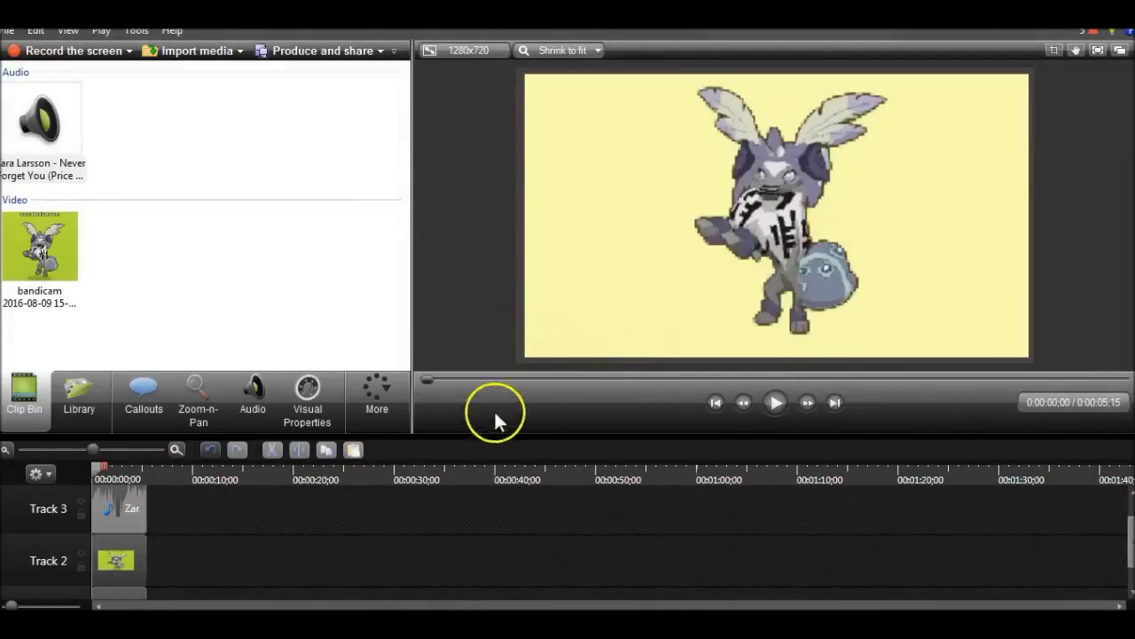
pyautogui.rightClick(115, 544)
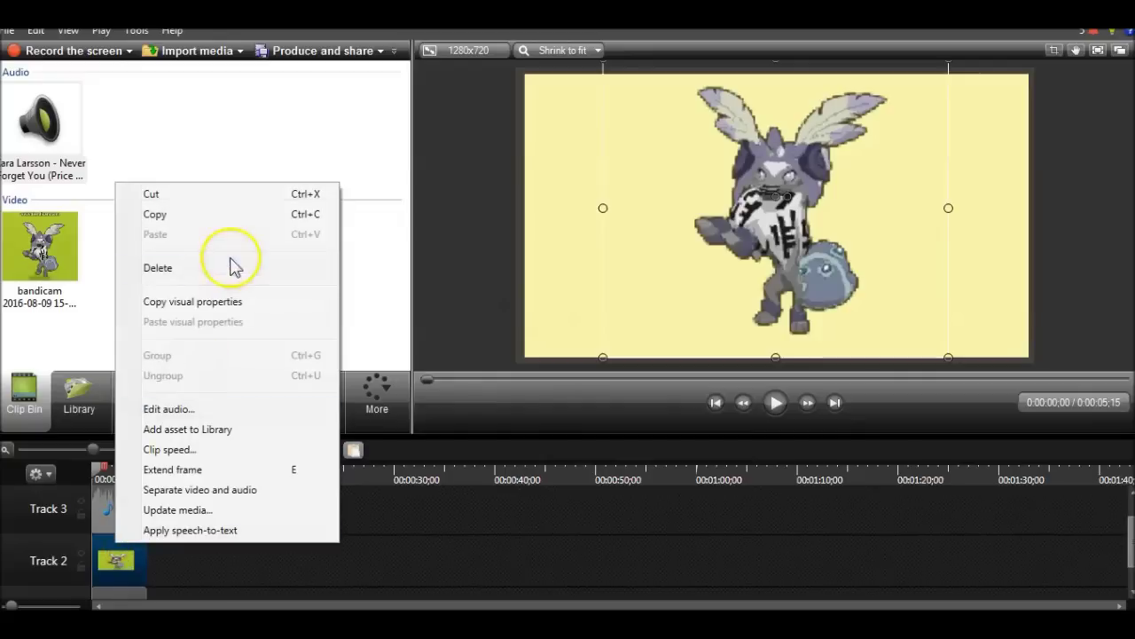
# Copy the avatar clip and paste it onto a new Track 4
pyautogui.click(202, 229)
pyautogui.moveTo(1125, 543); pyautogui.dragTo(380, 529)
pyautogui.rightClick(104, 505)
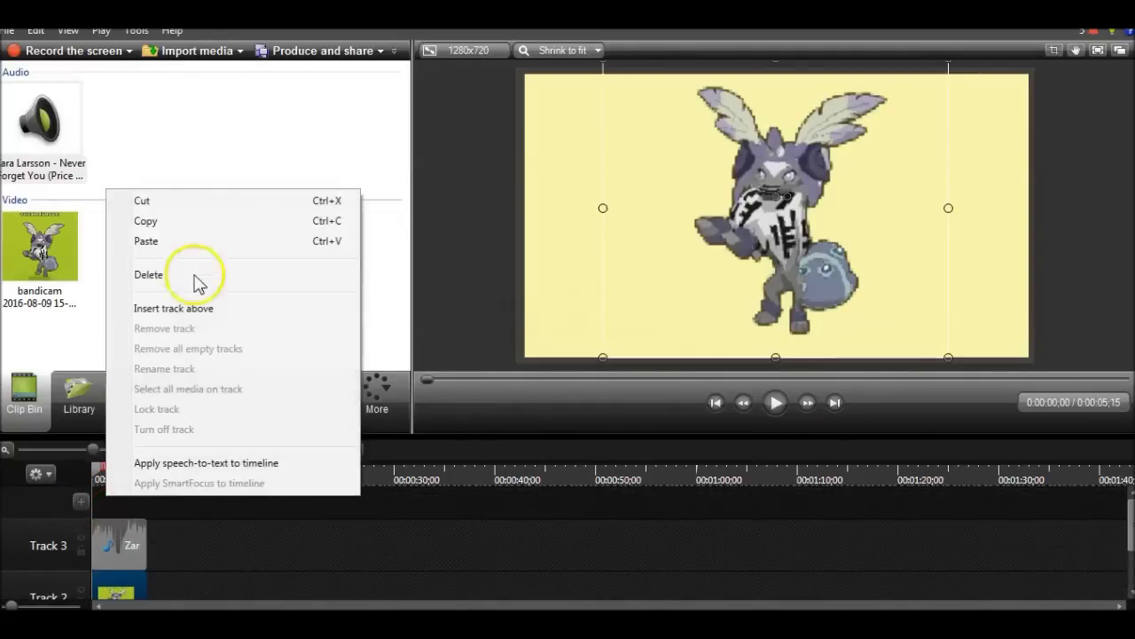
pyautogui.click(147, 242)
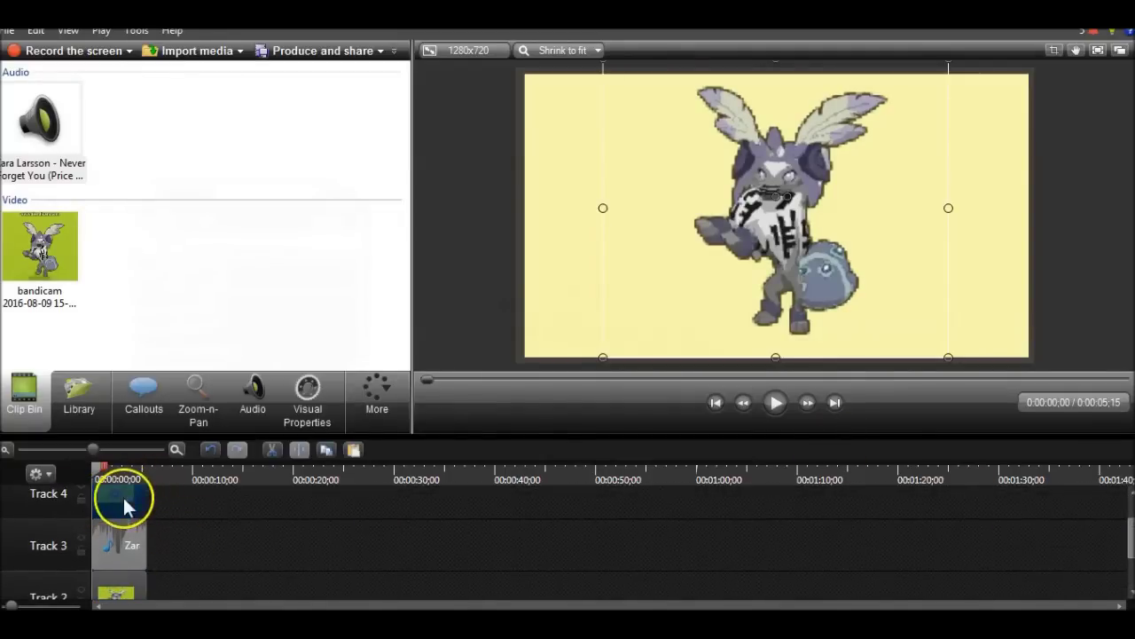
# Place the two avatars left and right, mirror the right copy, and preview them
pyautogui.moveTo(803, 205); pyautogui.dragTo(957, 198)
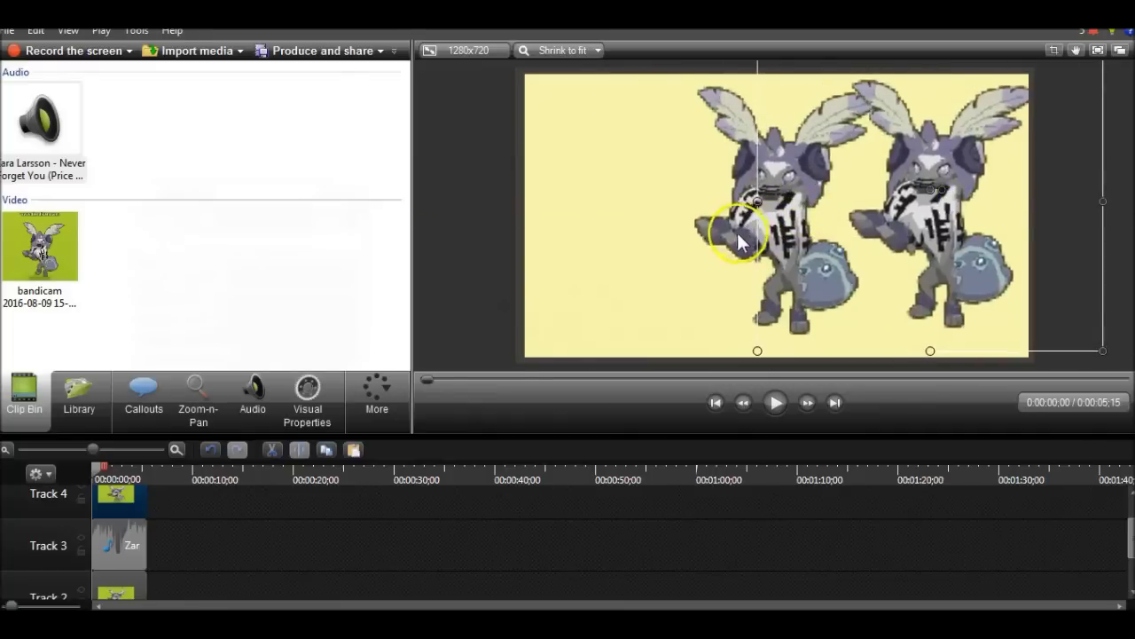
pyautogui.moveTo(739, 239); pyautogui.dragTo(606, 226)
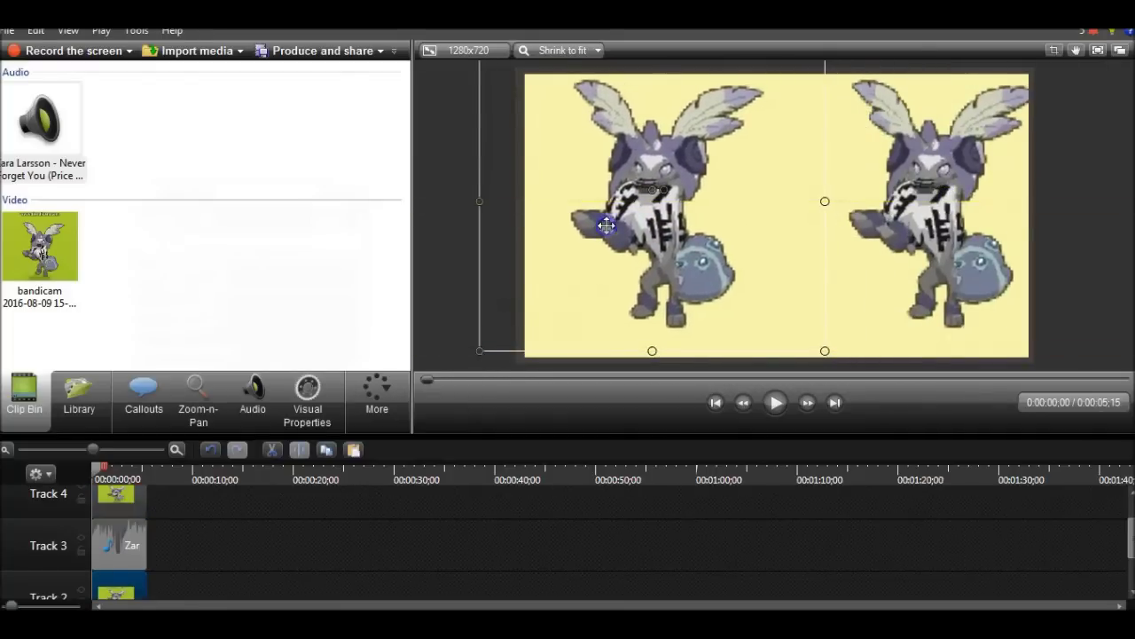
pyautogui.moveTo(949, 204); pyautogui.dragTo(865, 258)
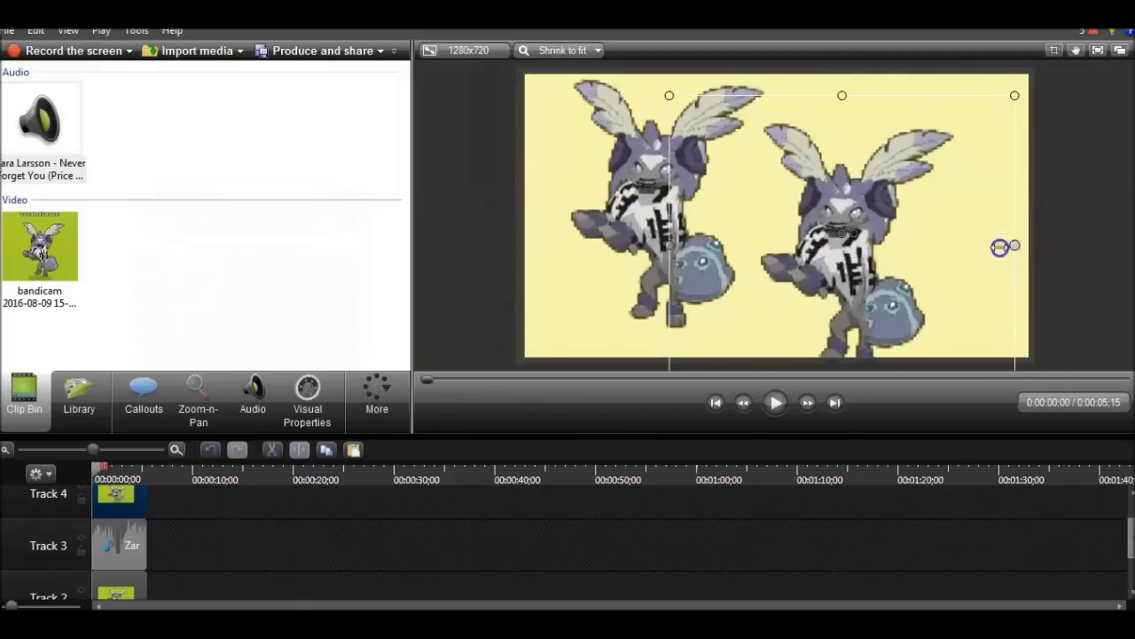
pyautogui.moveTo(1000, 247); pyautogui.dragTo(400, 268)
pyautogui.moveTo(583, 274); pyautogui.dragTo(919, 231)
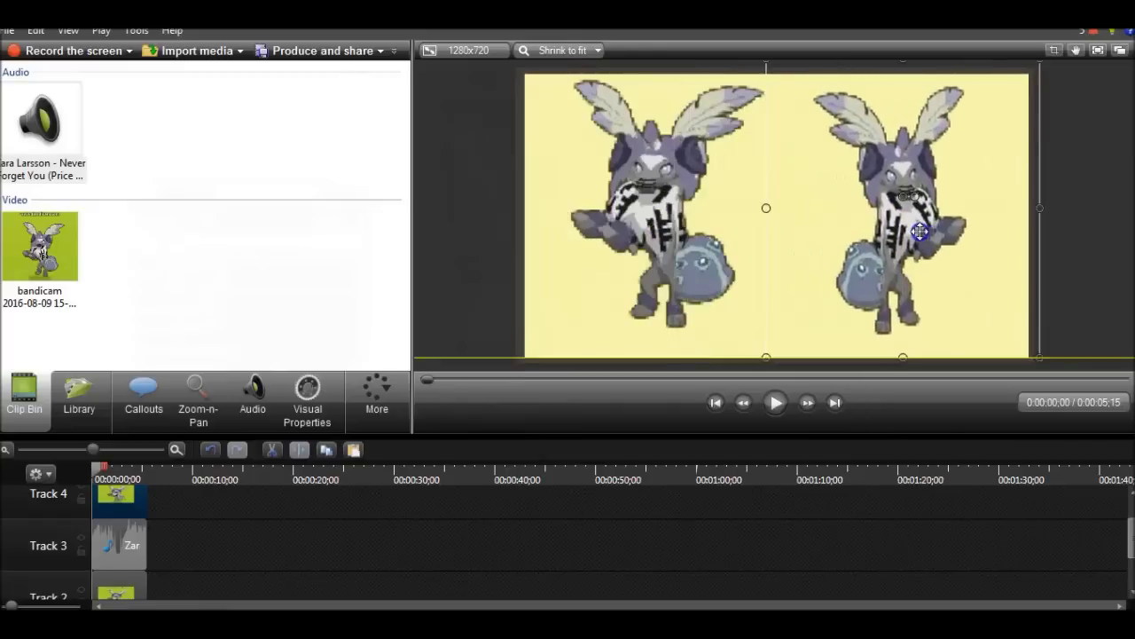
pyautogui.moveTo(766, 209); pyautogui.dragTo(706, 213)
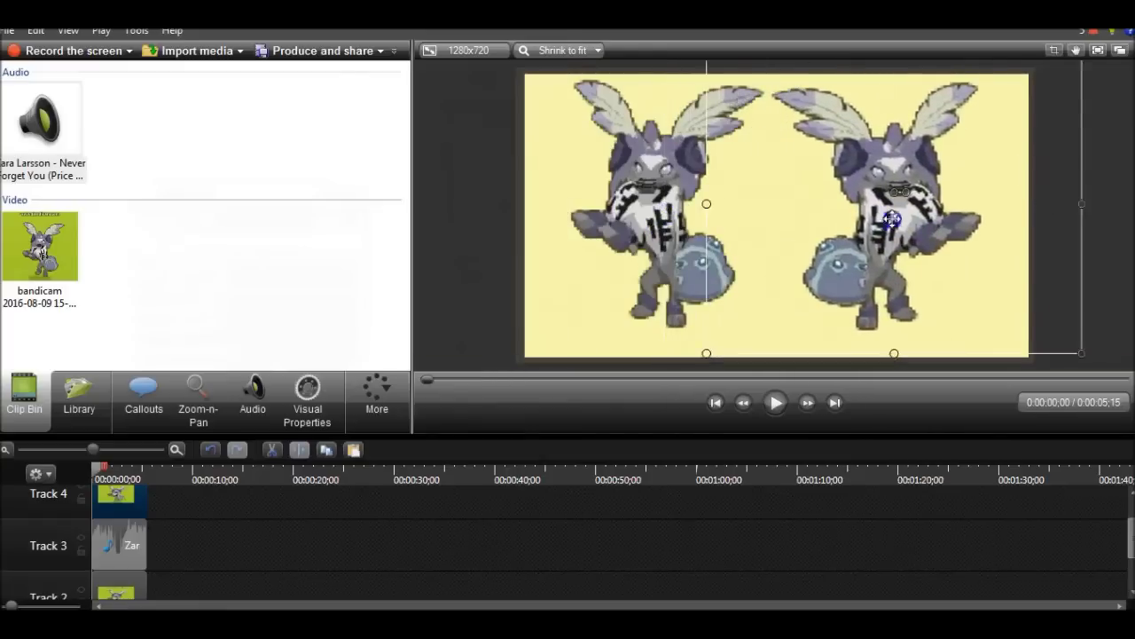
pyautogui.moveTo(892, 219); pyautogui.dragTo(907, 219)
pyautogui.moveTo(722, 203); pyautogui.dragTo(738, 207)
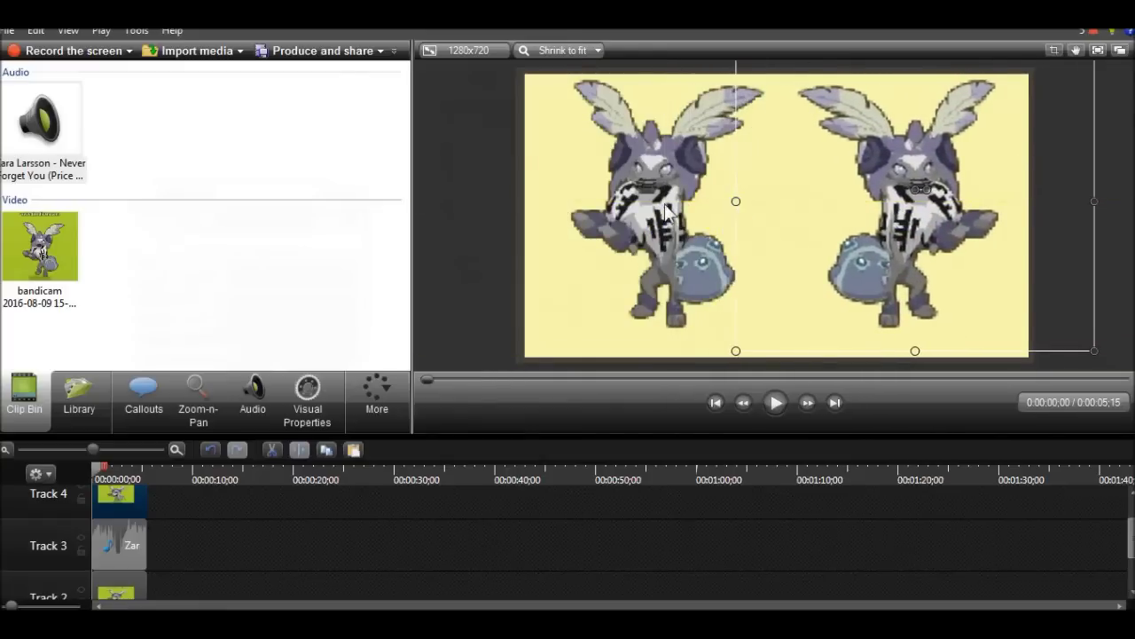
pyautogui.moveTo(667, 212); pyautogui.dragTo(652, 211)
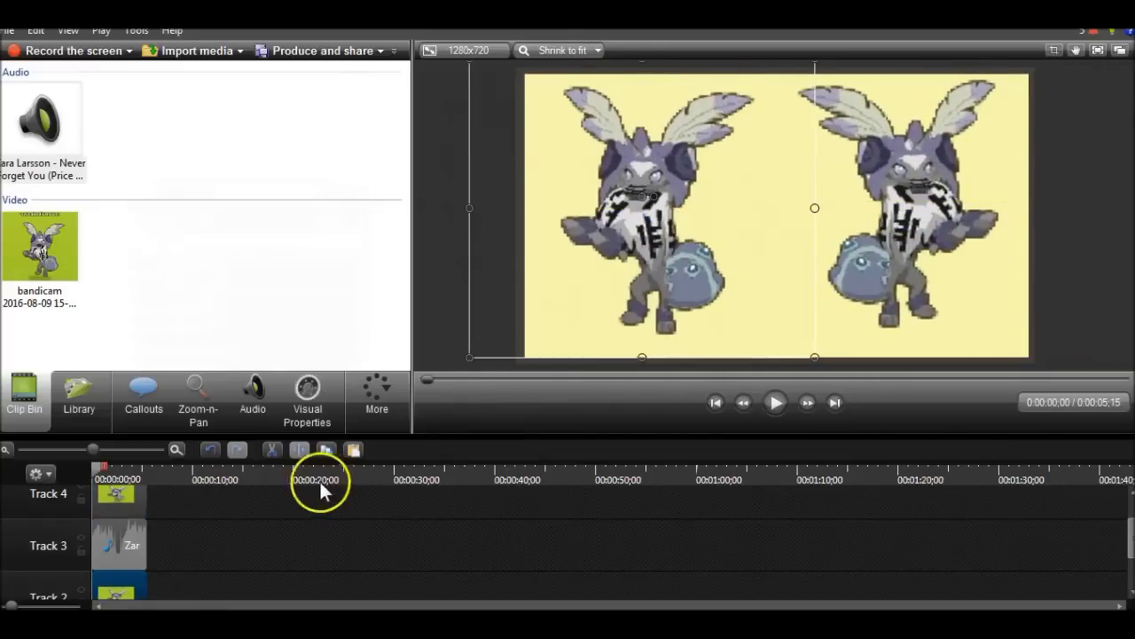
pyautogui.click(774, 402)
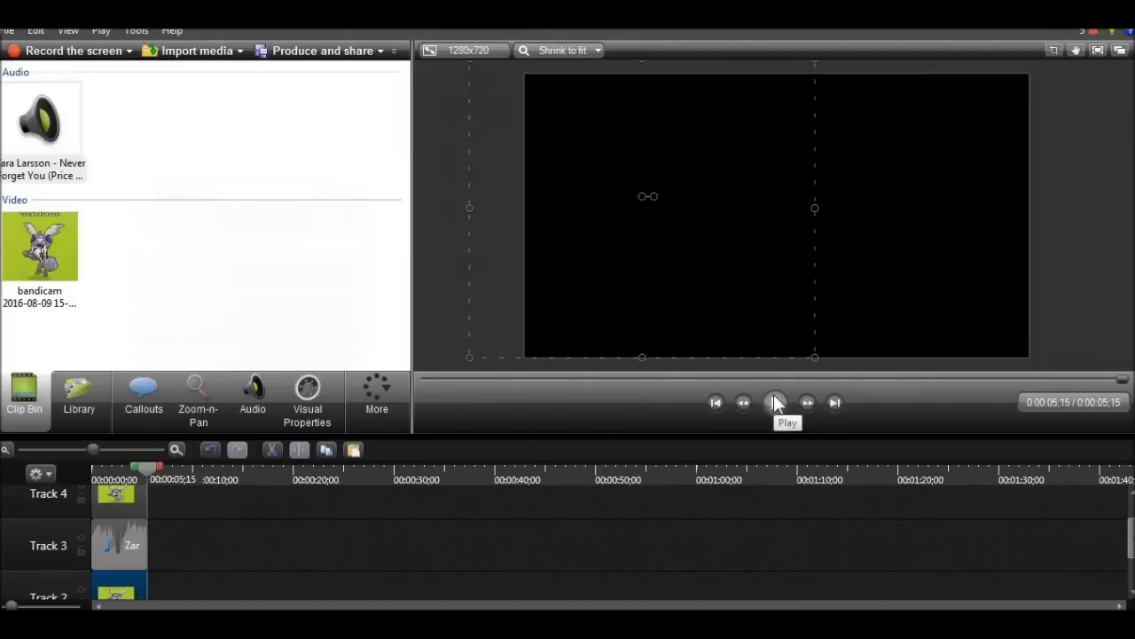
pyautogui.moveTo(151, 467); pyautogui.dragTo(94, 468)
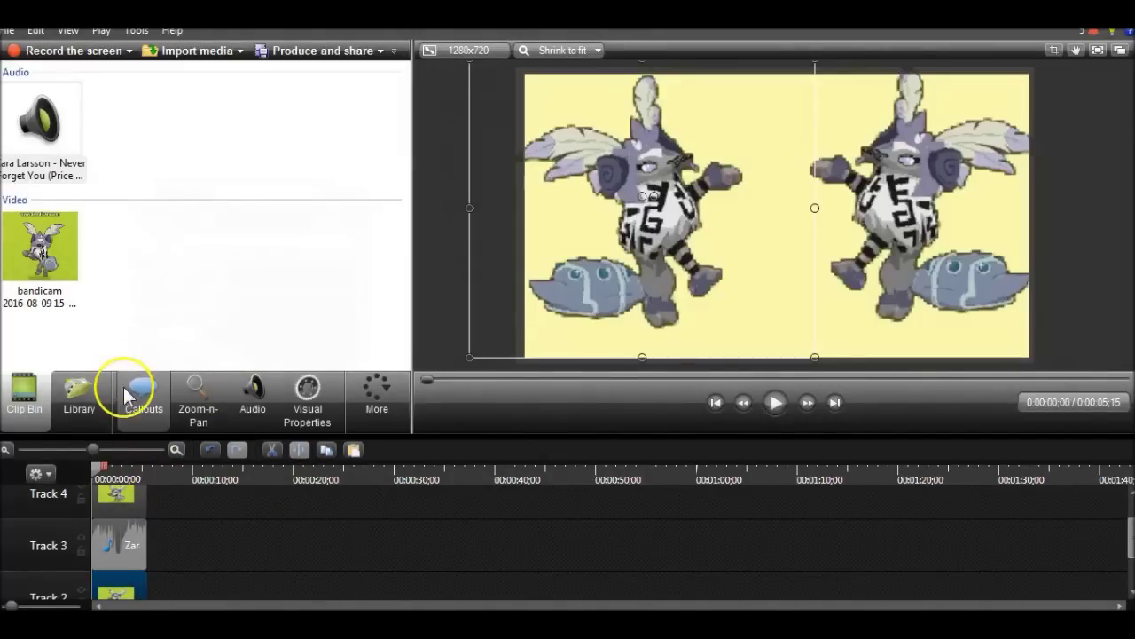
# Try a Zoom-n-Pan zoom in on the avatars and preview it
pyautogui.click(199, 390)
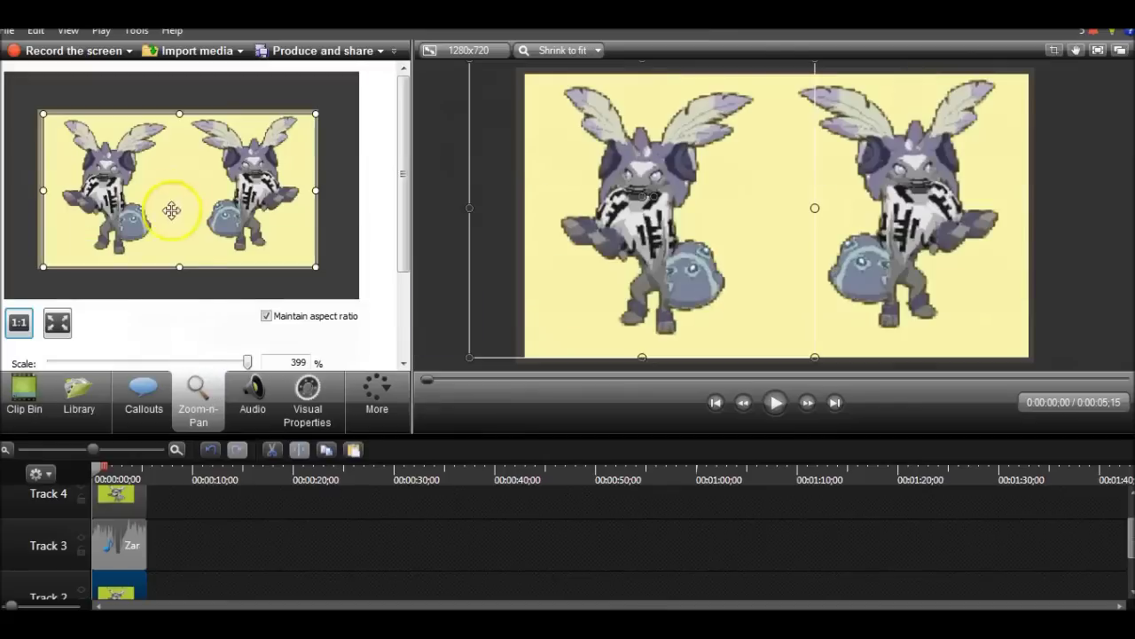
pyautogui.moveTo(41, 271); pyautogui.dragTo(83, 244)
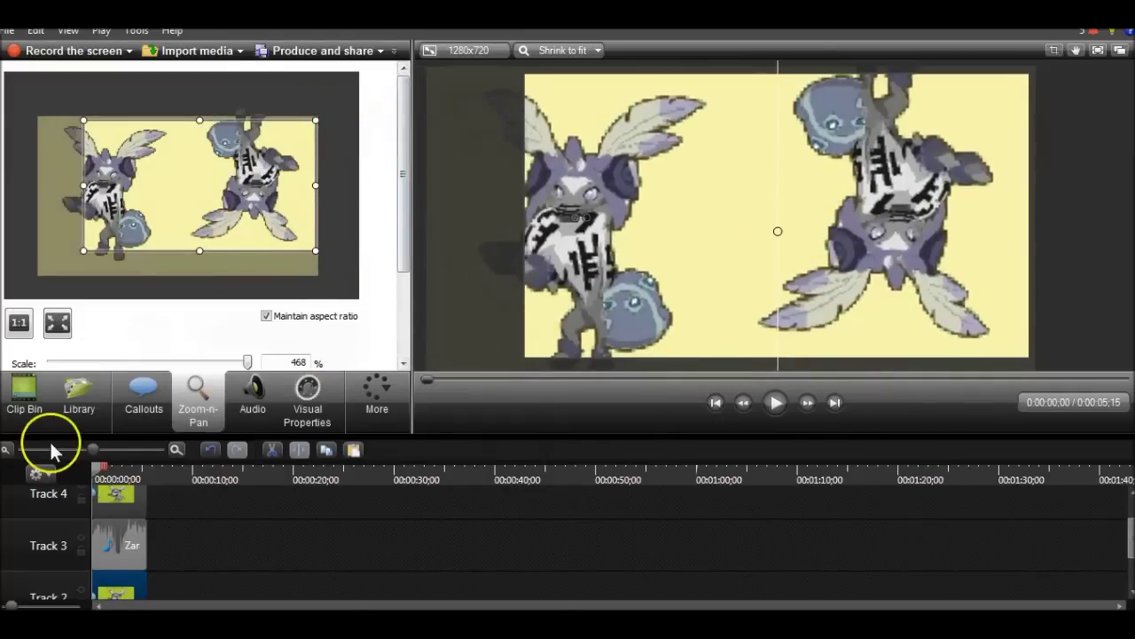
pyautogui.click(210, 450)
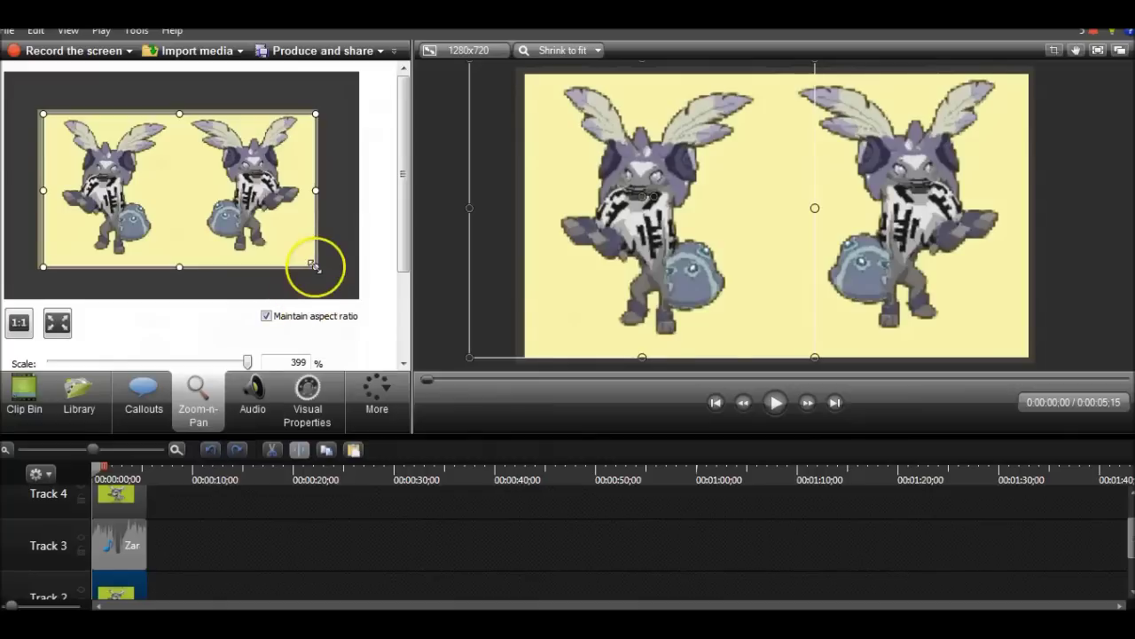
pyautogui.moveTo(317, 253)
pyautogui.mouseDown()
pyautogui.moveTo(293, 207)
pyautogui.moveTo(327, 276)
pyautogui.moveTo(315, 263)
pyautogui.mouseUp()
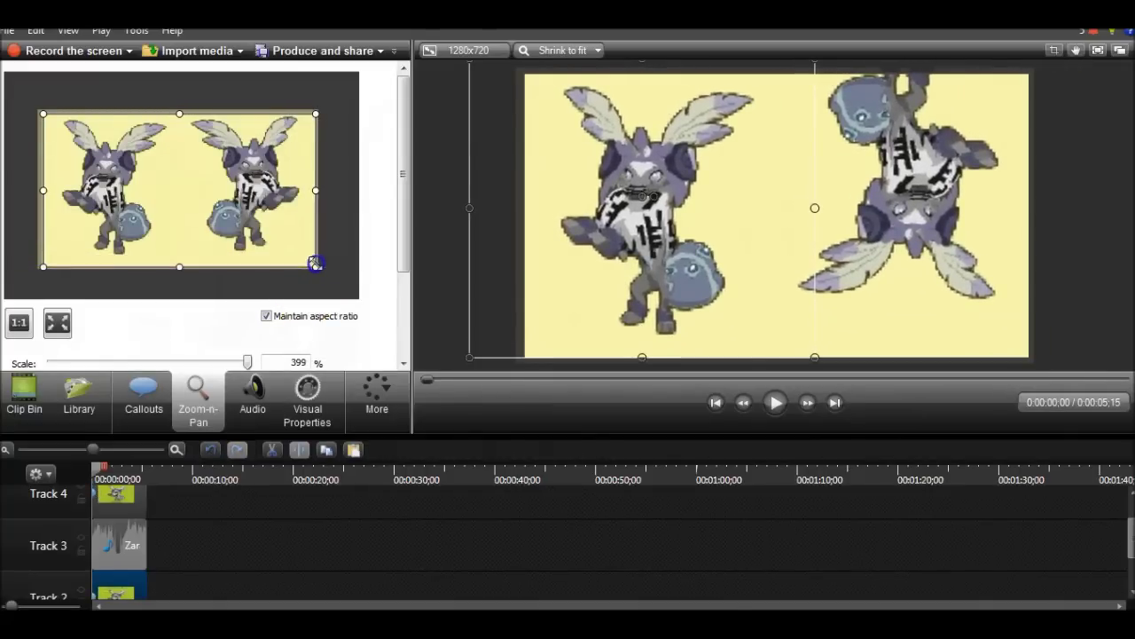
pyautogui.moveTo(43, 265); pyautogui.dragTo(87, 248)
pyautogui.moveTo(314, 243); pyautogui.dragTo(296, 233)
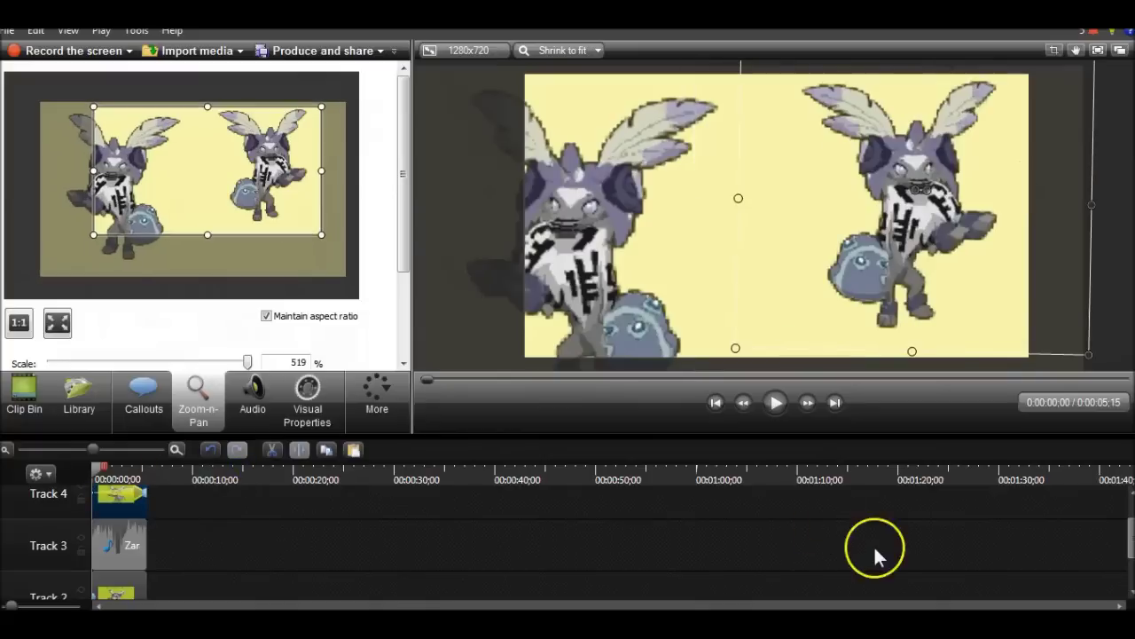
pyautogui.scroll(-1, 1130, 543)
pyautogui.scroll(-1, 1130, 542)
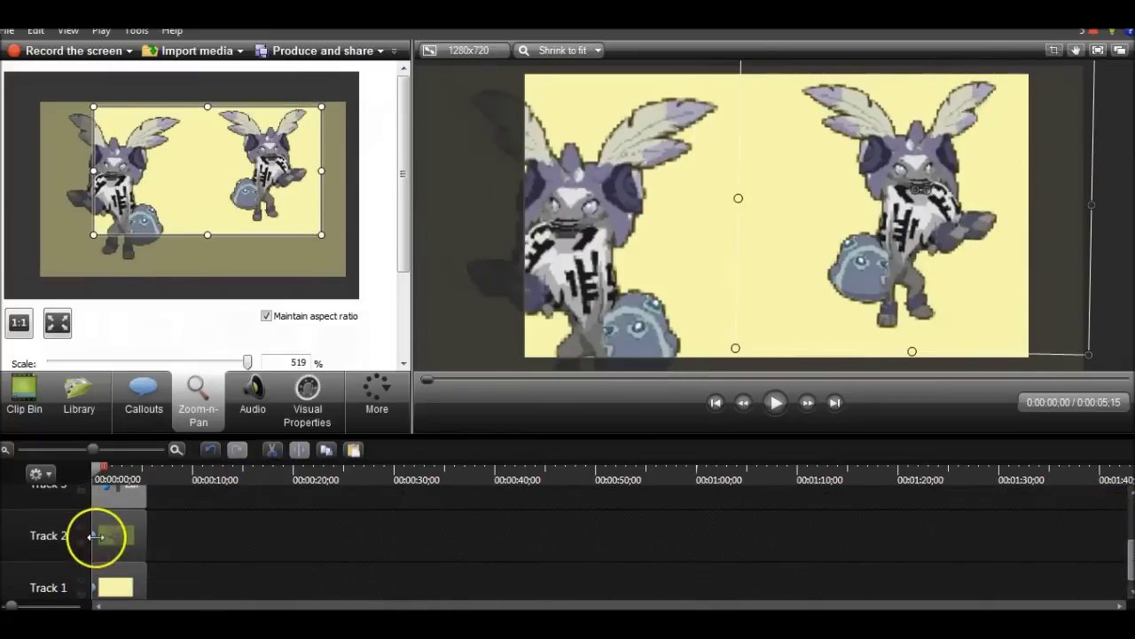
pyautogui.click(101, 536)
pyautogui.click(98, 587)
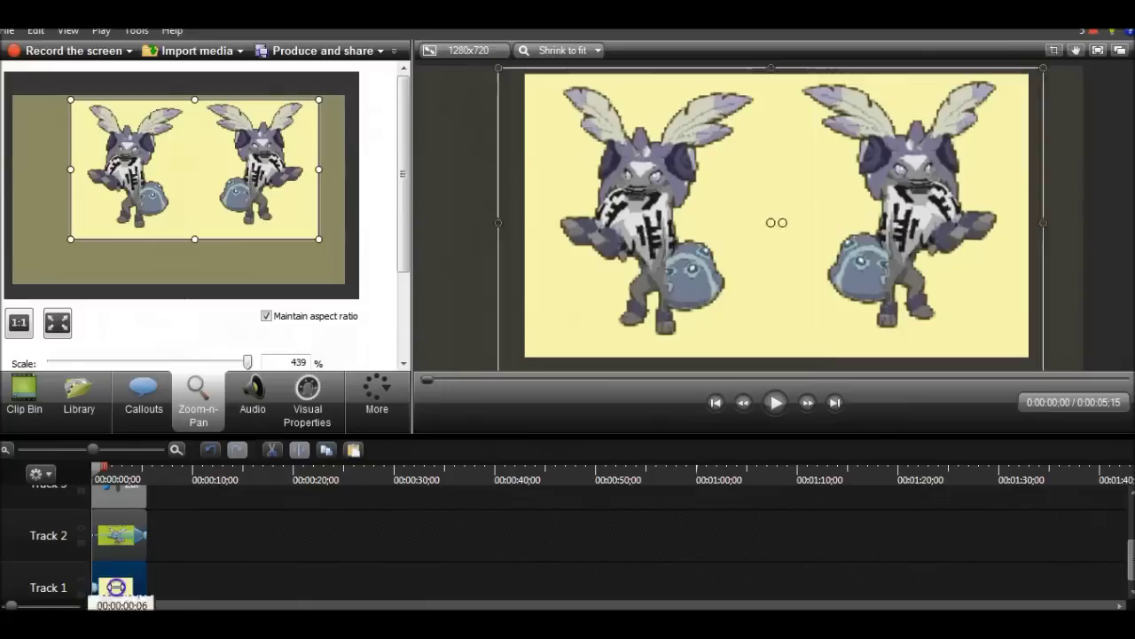
pyautogui.click(769, 402)
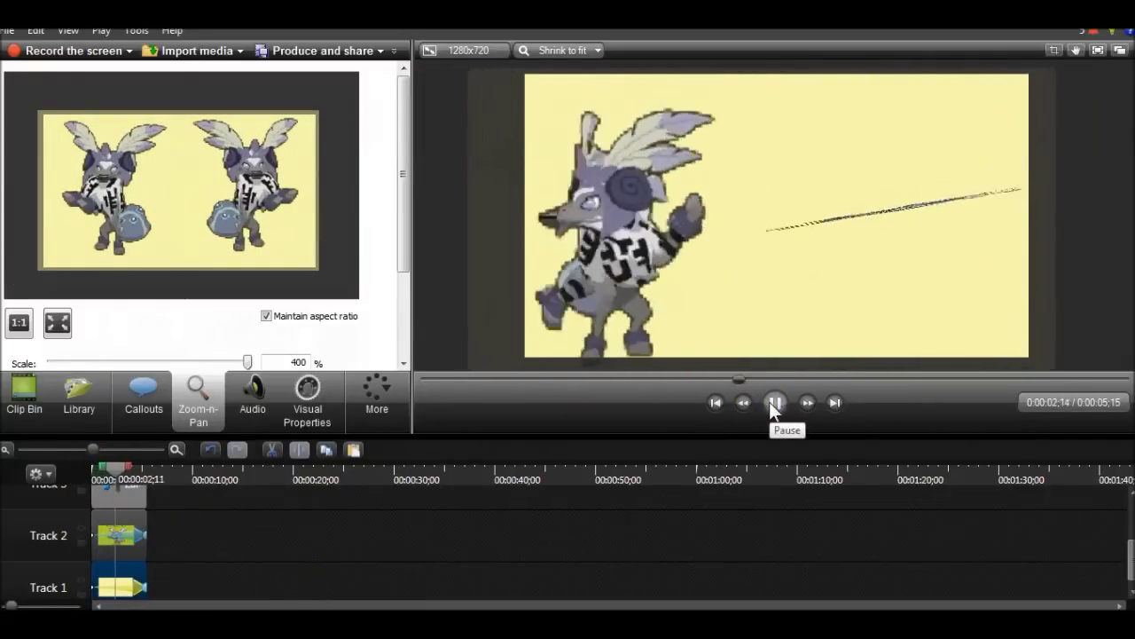
pyautogui.click(207, 449)
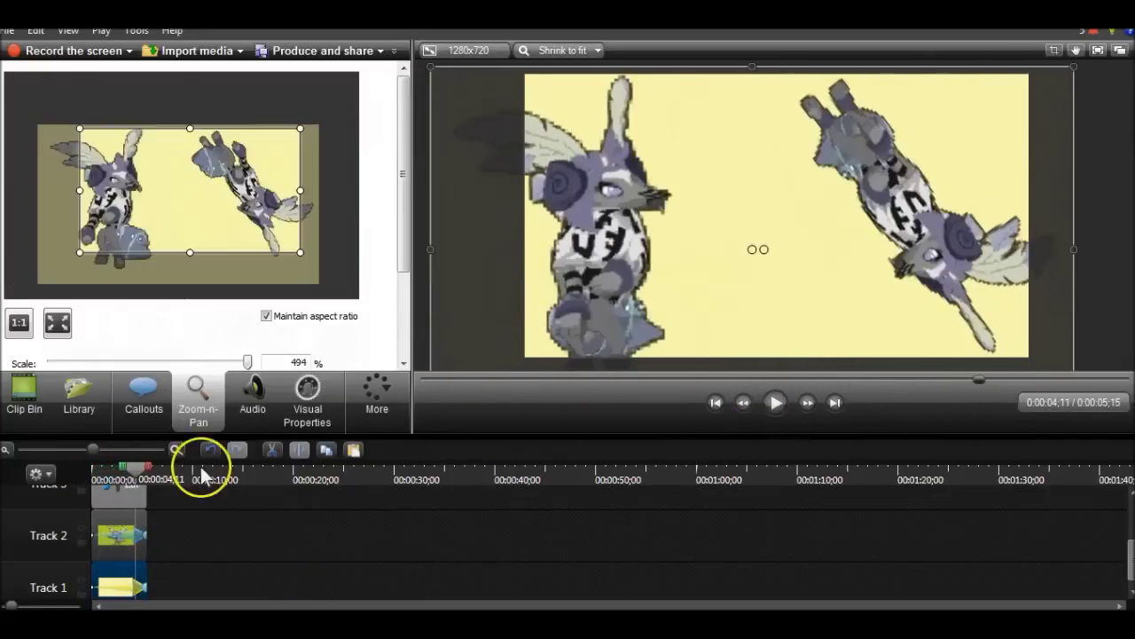
# Undo the zoom-and-pan changes and shift the left avatar slightly left
pyautogui.click(205, 448)
pyautogui.click(206, 448)
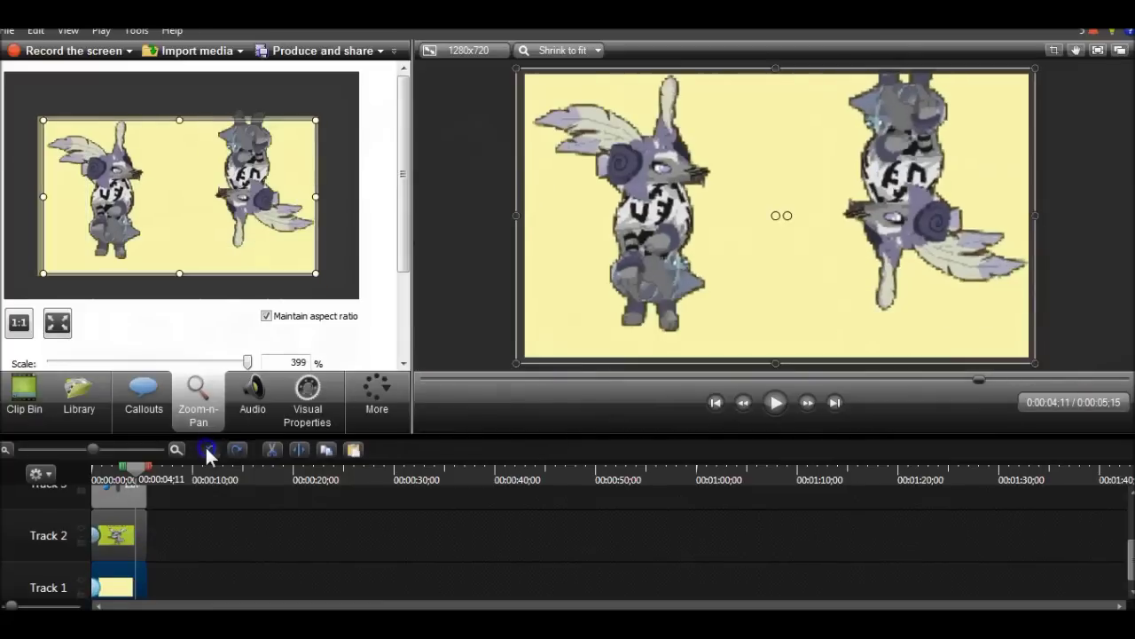
pyautogui.click(206, 448)
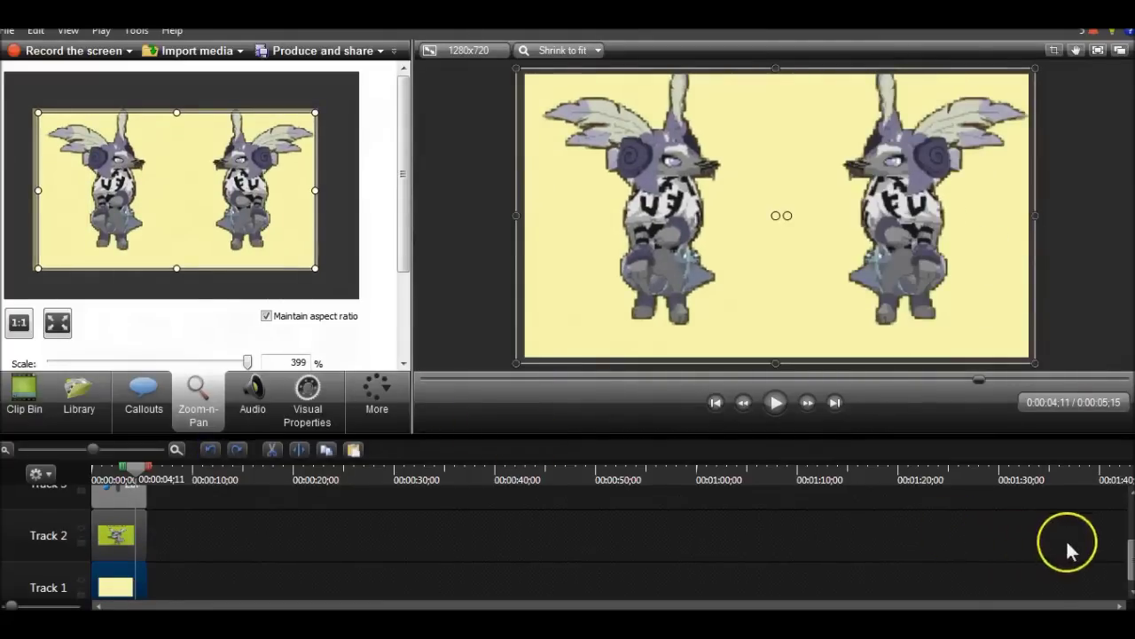
pyautogui.scroll(1, 1130, 550)
pyautogui.click(715, 216)
pyautogui.click(119, 562)
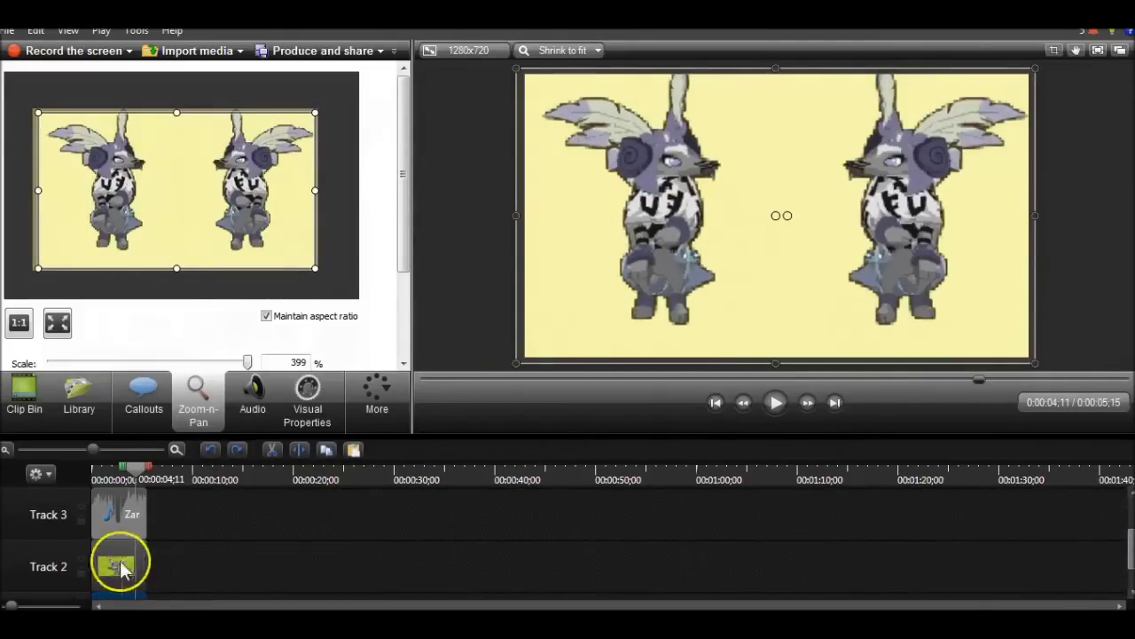
pyautogui.moveTo(676, 247); pyautogui.dragTo(656, 246)
pyautogui.click(305, 395)
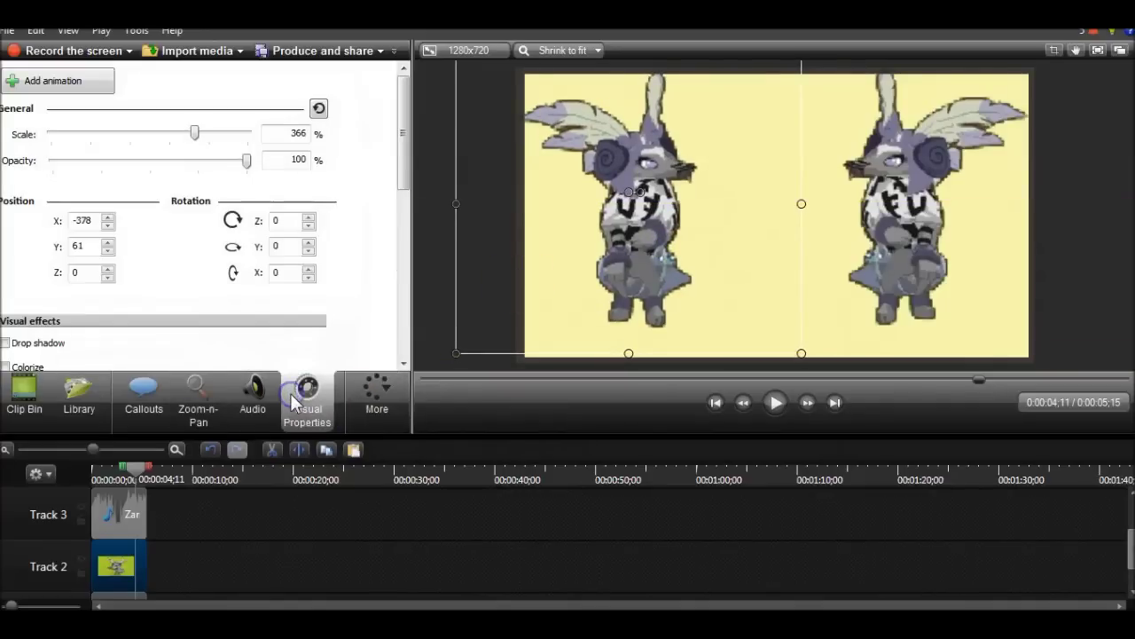
pyautogui.click(10, 391)
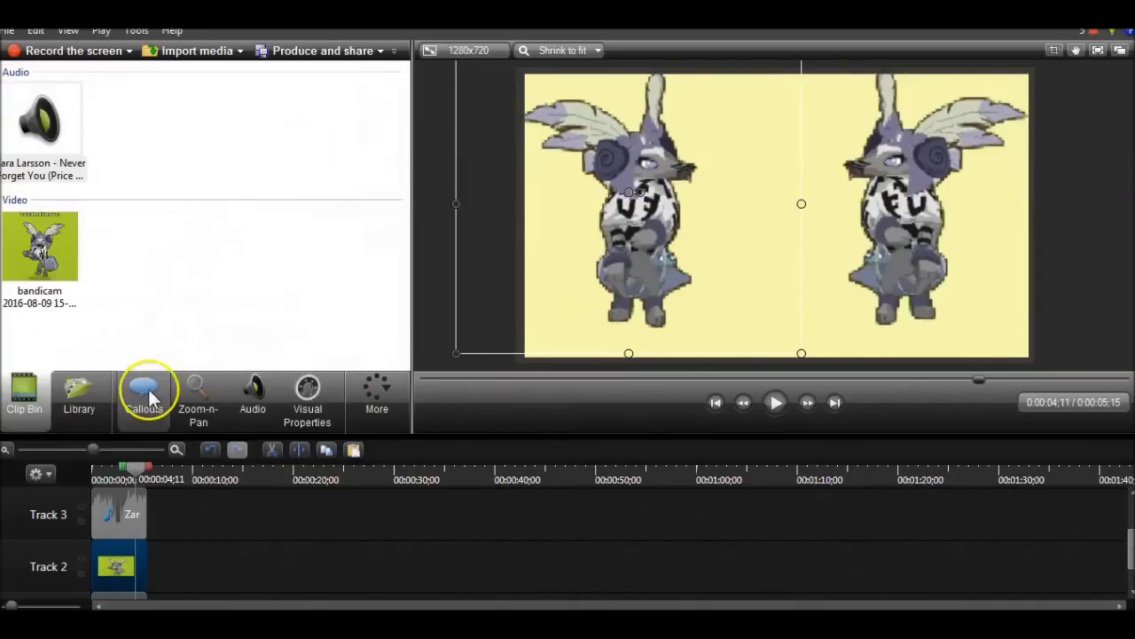
# Add a plain-text callout with no fill at the start of the intro
pyautogui.moveTo(132, 464); pyautogui.dragTo(67, 486)
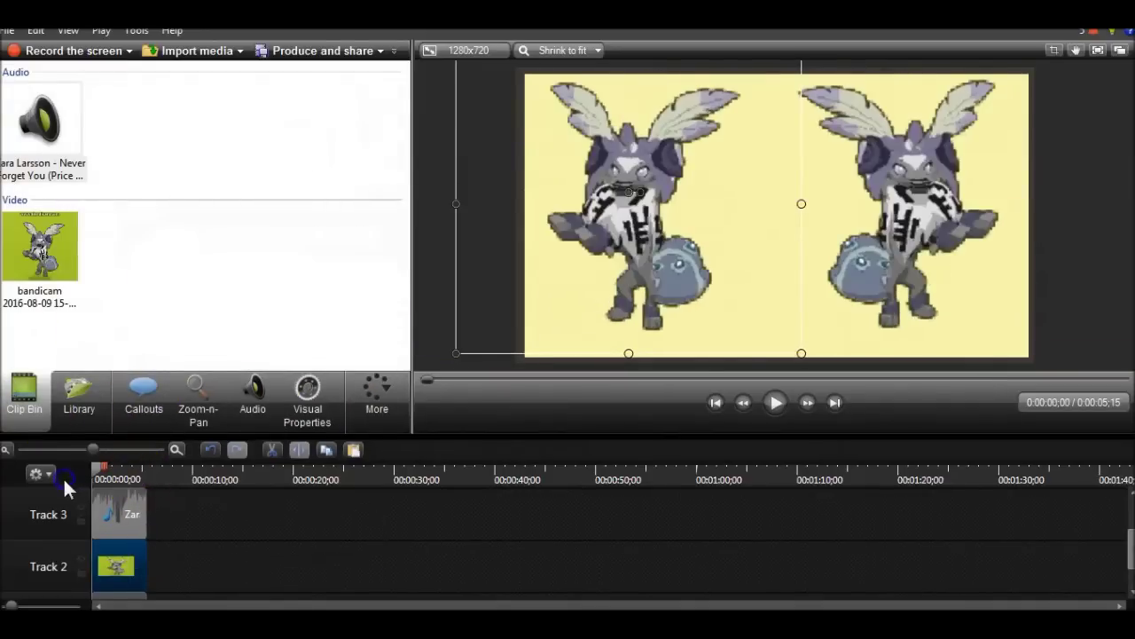
pyautogui.click(777, 404)
pyautogui.click(777, 404)
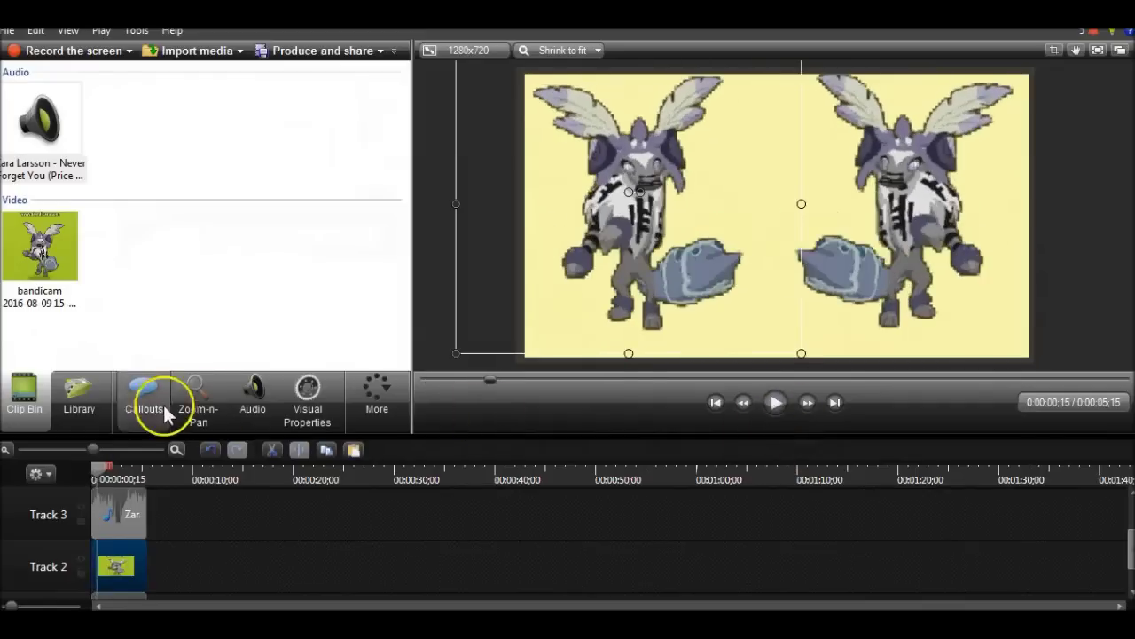
pyautogui.click(144, 395)
pyautogui.click(77, 475)
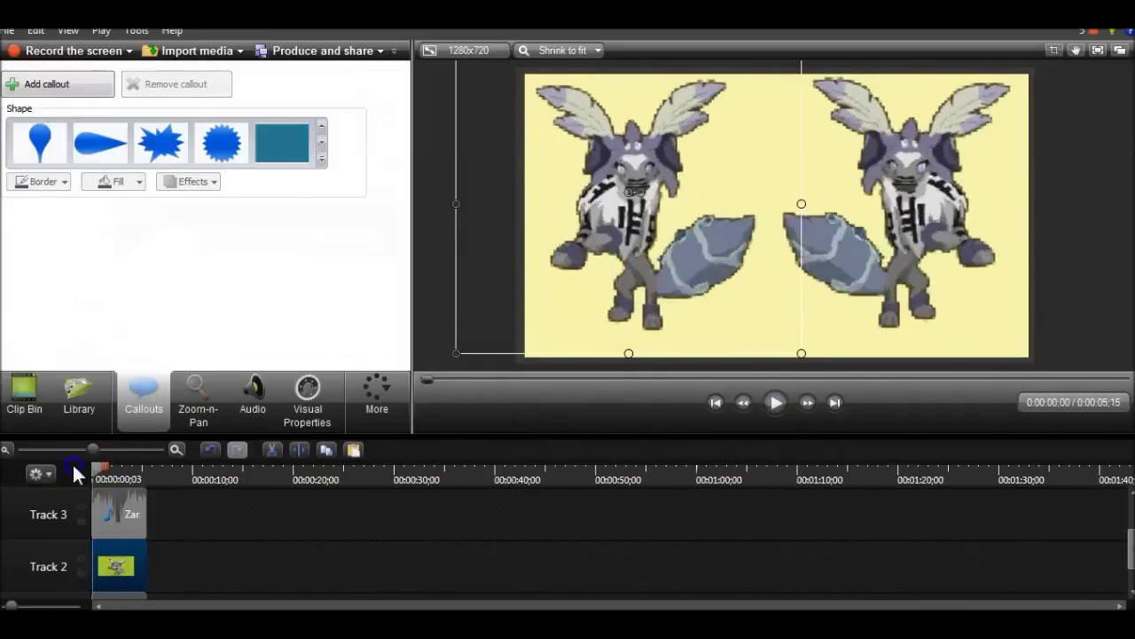
pyautogui.click(32, 84)
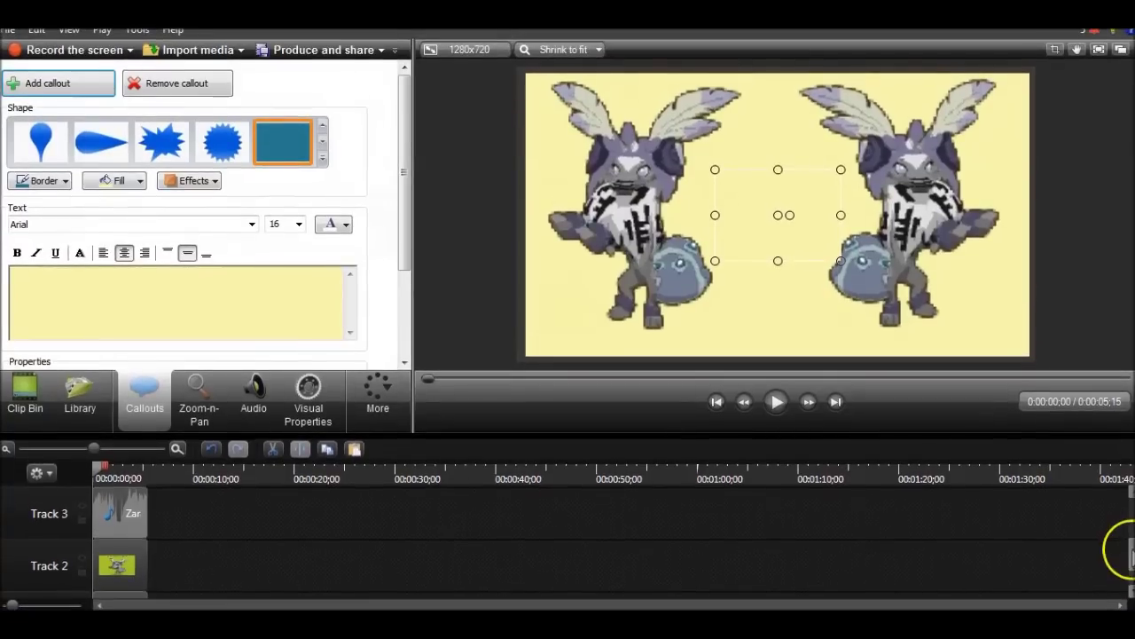
pyautogui.moveTo(1131, 555); pyautogui.dragTo(1128, 501)
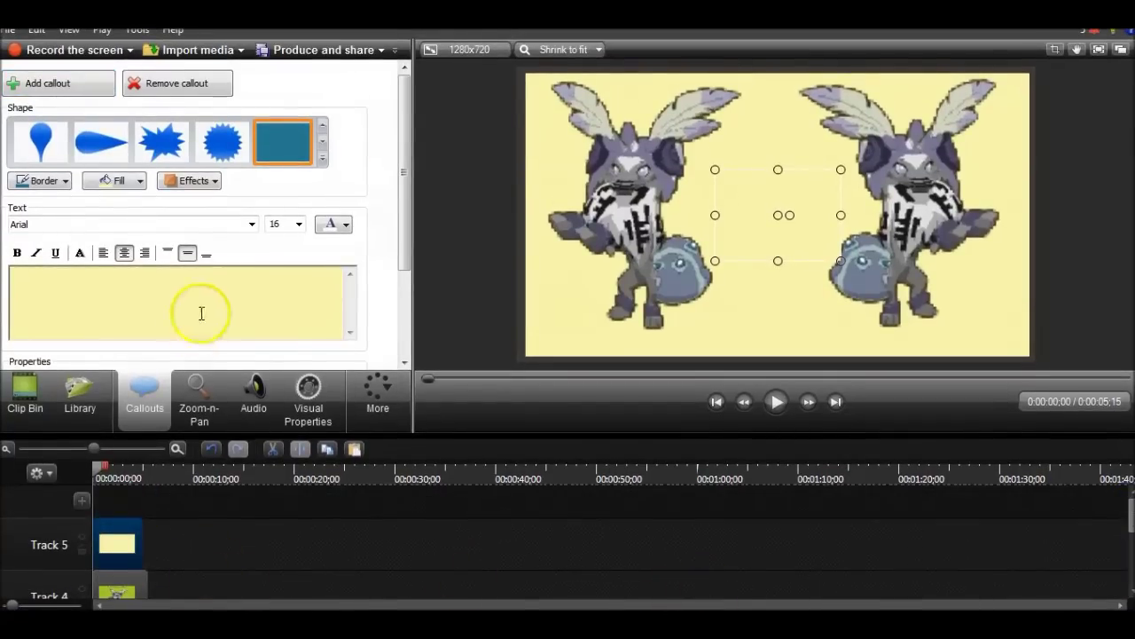
pyautogui.click(324, 149)
pyautogui.click(324, 149)
pyautogui.click(324, 149)
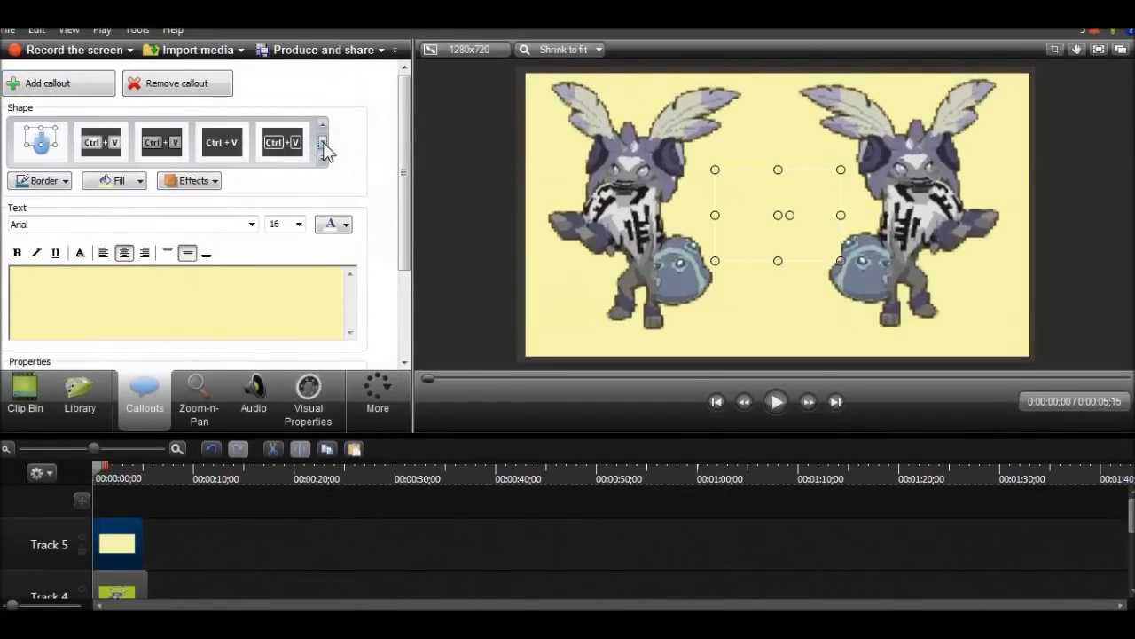
pyautogui.click(323, 135)
pyautogui.click(227, 142)
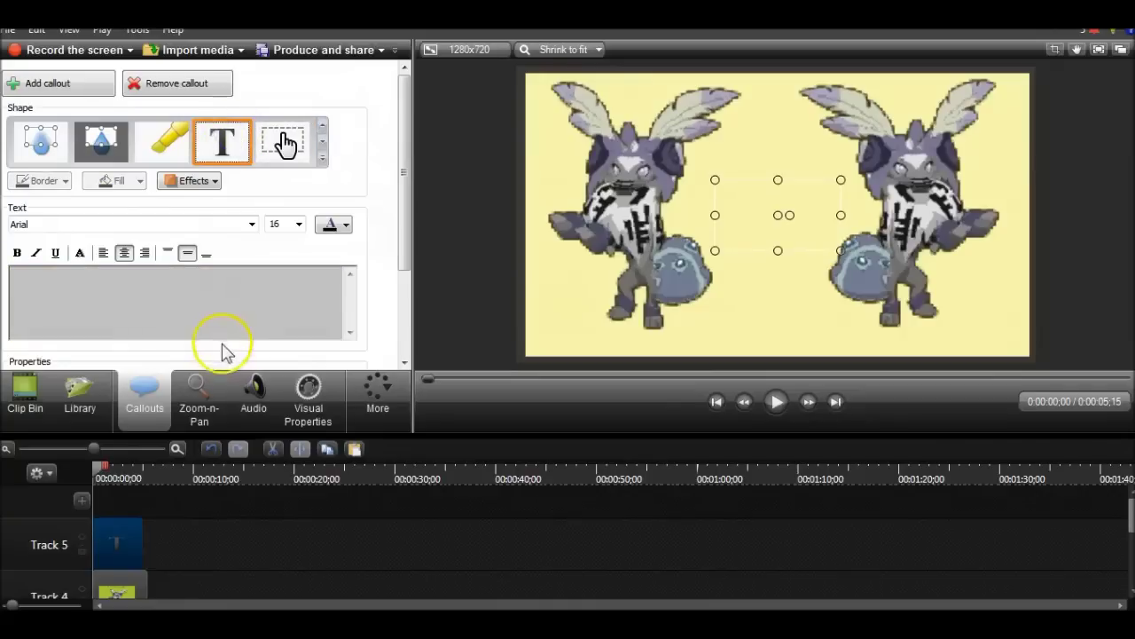
# Set the callout text to MV Boli, size 125, in green
pyautogui.click(299, 227)
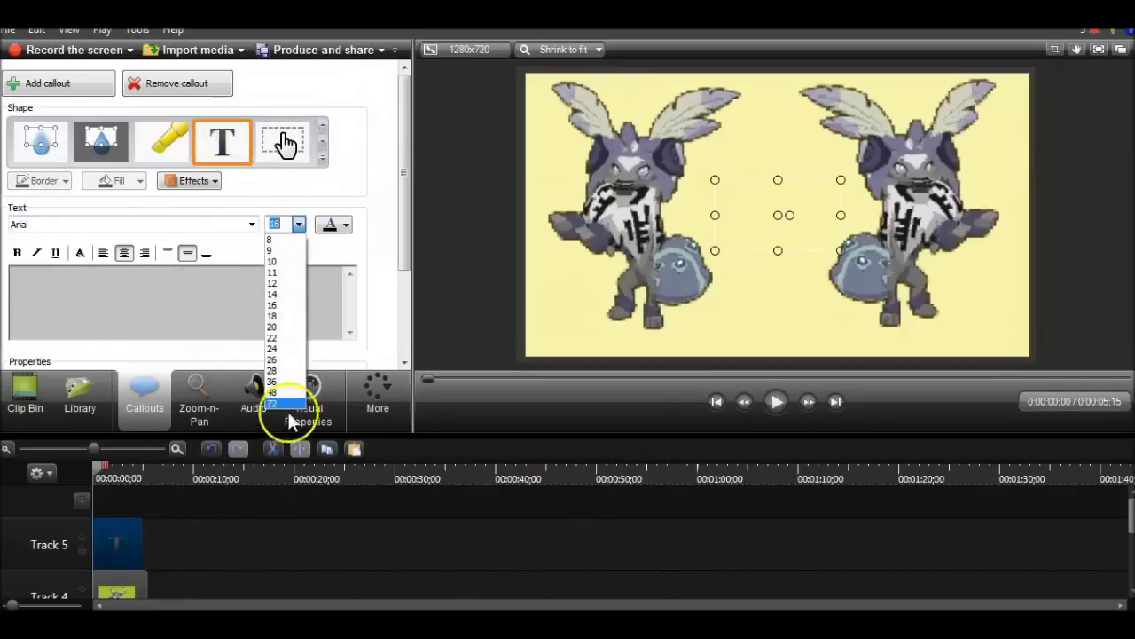
pyautogui.click(287, 398)
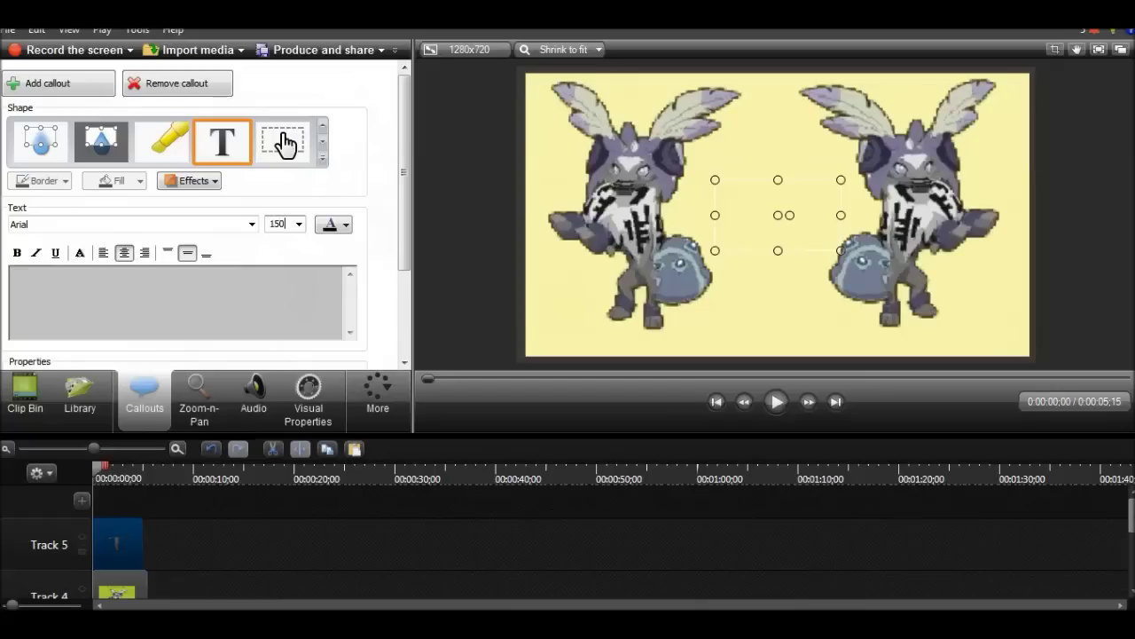
pyautogui.click(266, 286)
pyautogui.write('G')
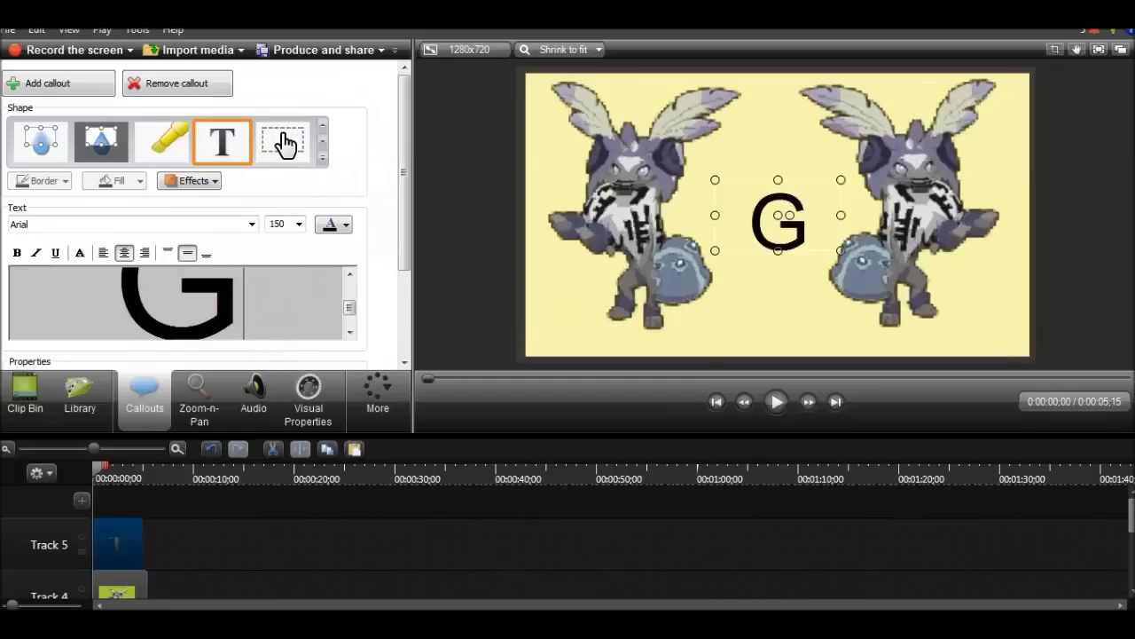
pyautogui.press('BackSpace')
pyautogui.click(252, 224)
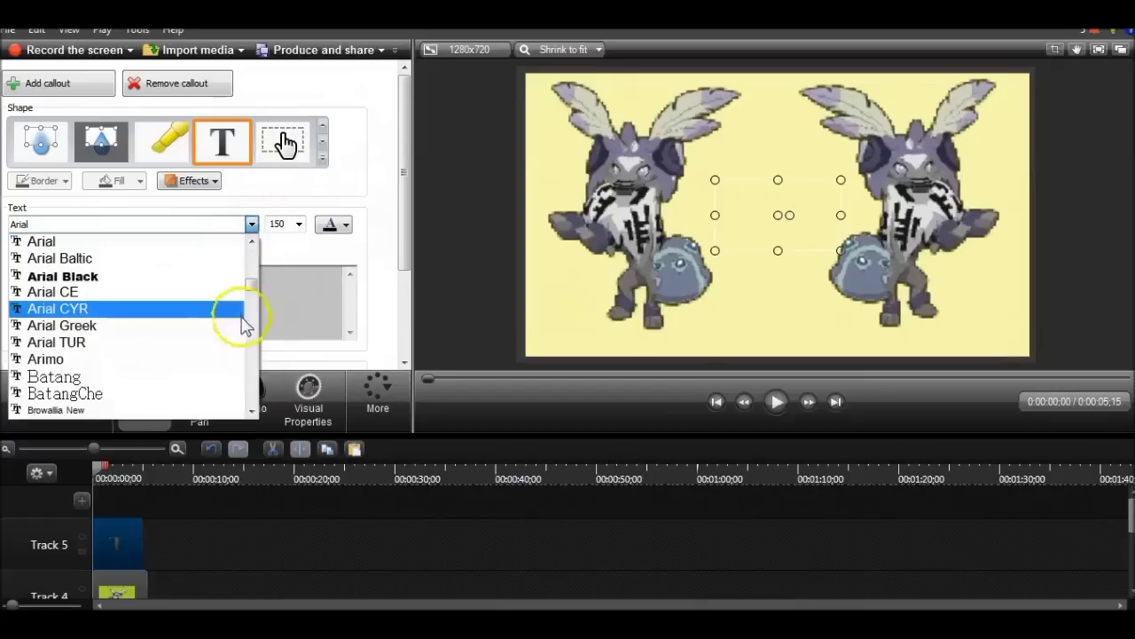
pyautogui.scroll(-15, 252, 301)
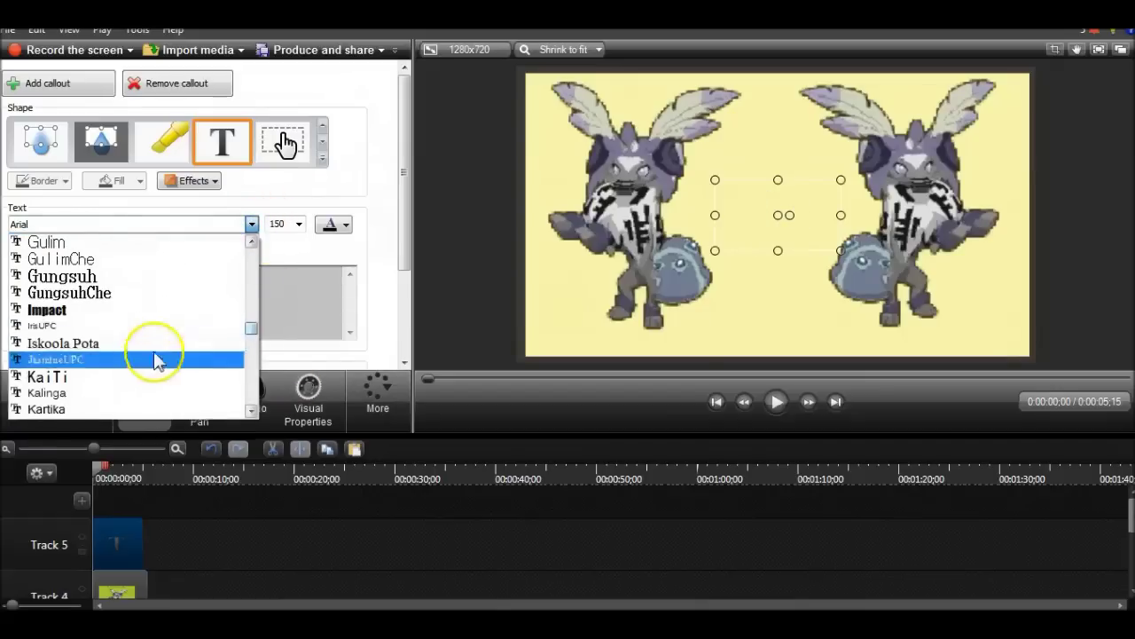
pyautogui.moveTo(253, 326); pyautogui.dragTo(253, 370)
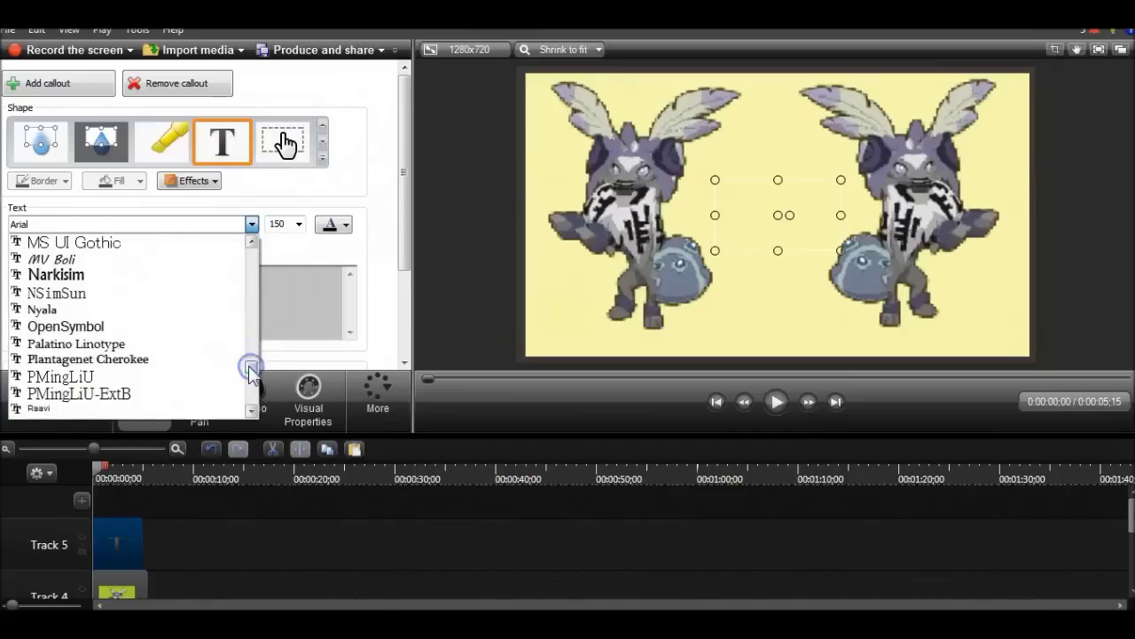
pyautogui.click(204, 261)
pyautogui.click(286, 226)
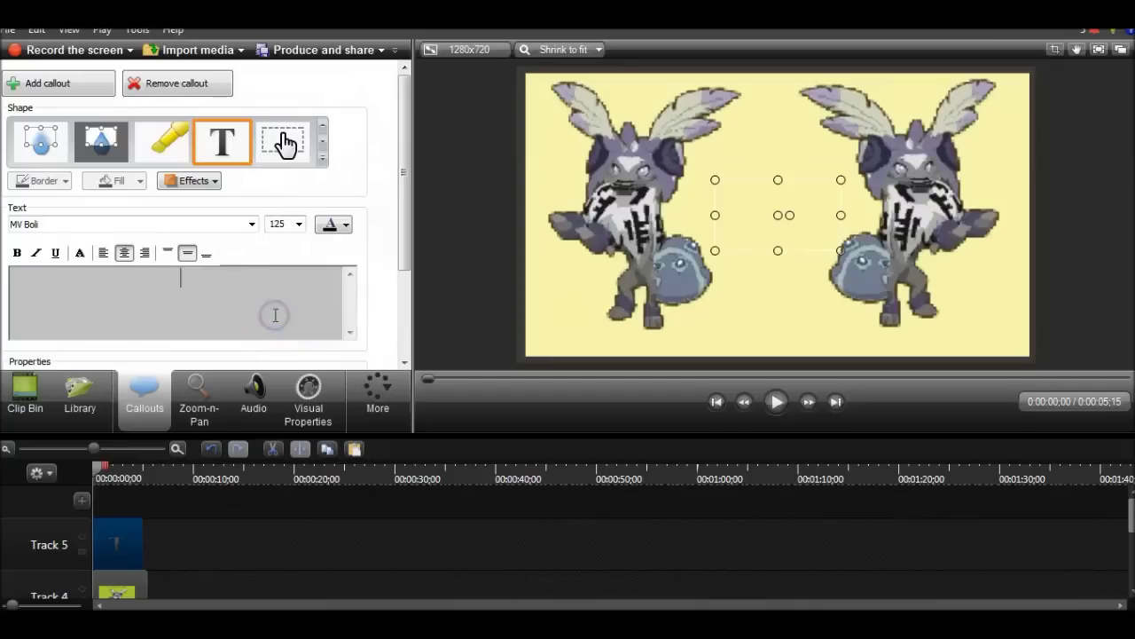
pyautogui.click(343, 224)
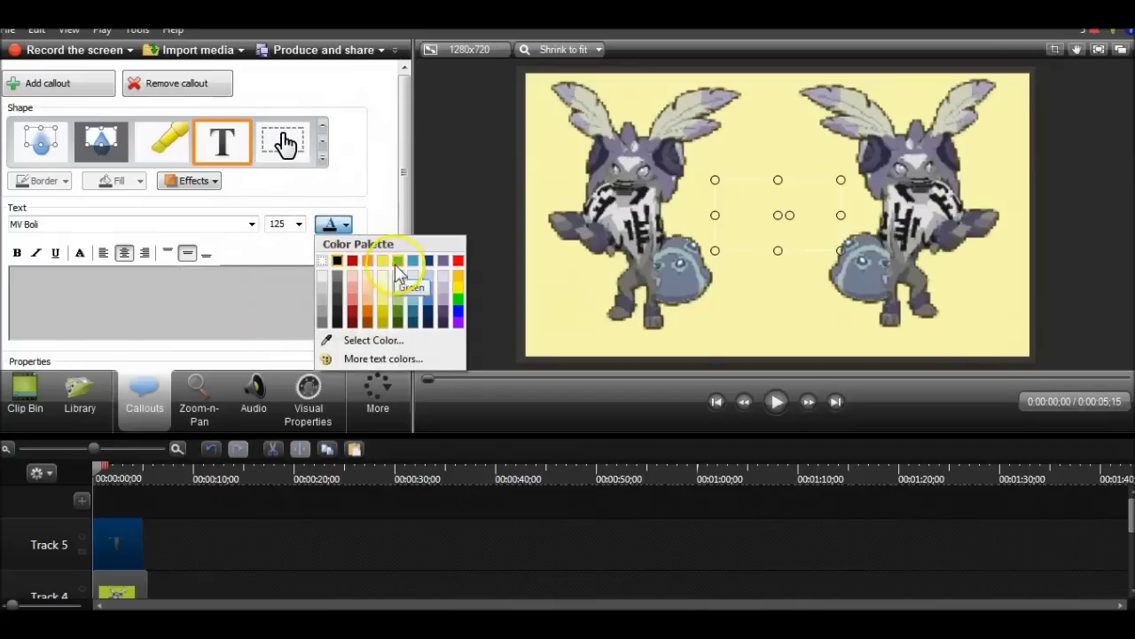
pyautogui.click(396, 273)
# Type 'Gecko Gamer', enlarge the text box, centre it and extend the clip slightly
pyautogui.click(210, 322)
pyautogui.write('Geo')
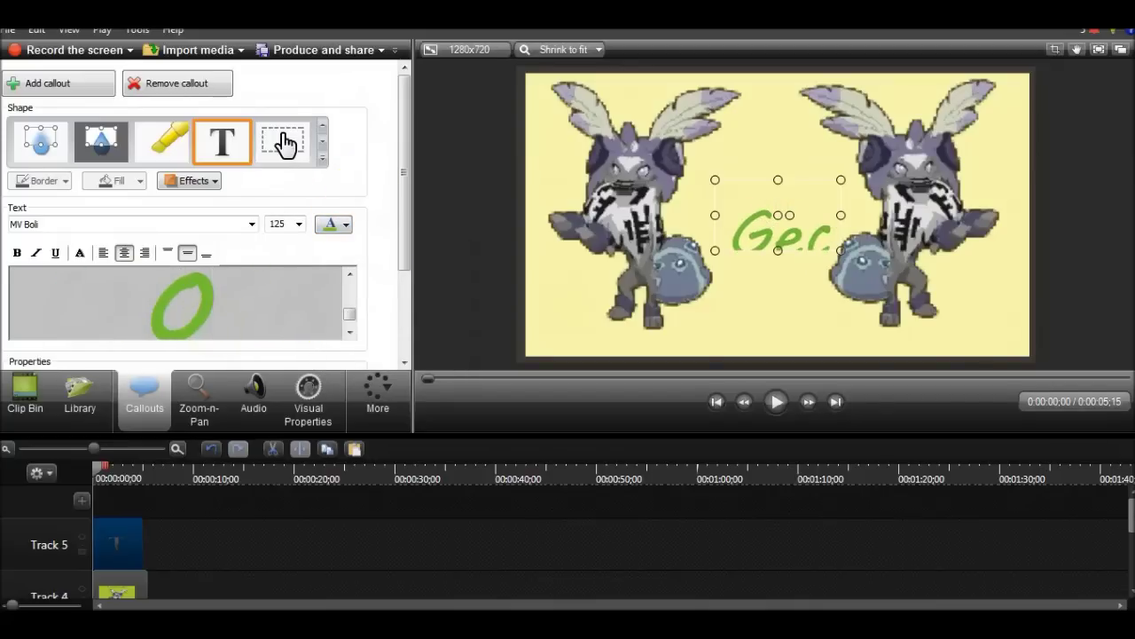
pyautogui.press('BackSpace')
pyautogui.write('r')
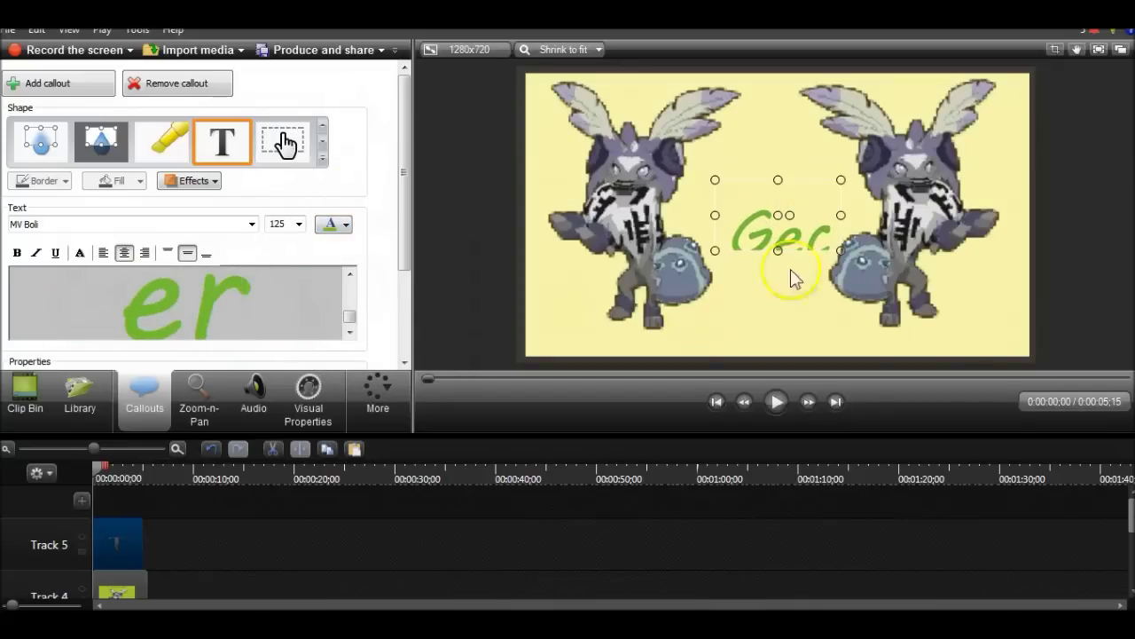
pyautogui.moveTo(778, 252); pyautogui.dragTo(777, 312)
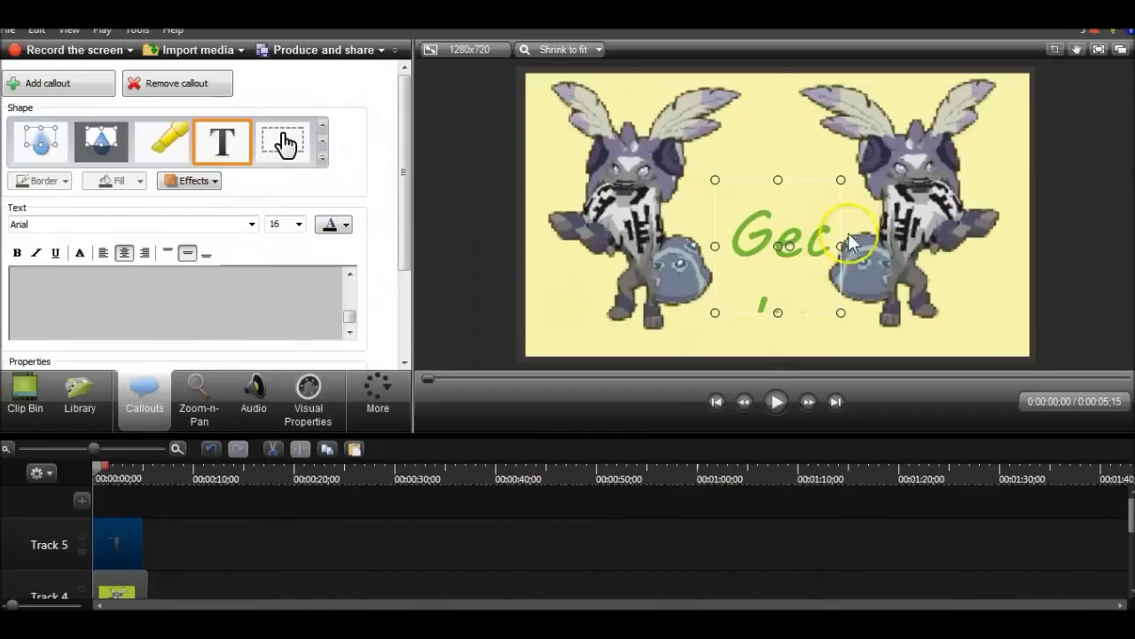
pyautogui.moveTo(839, 253); pyautogui.dragTo(1007, 247)
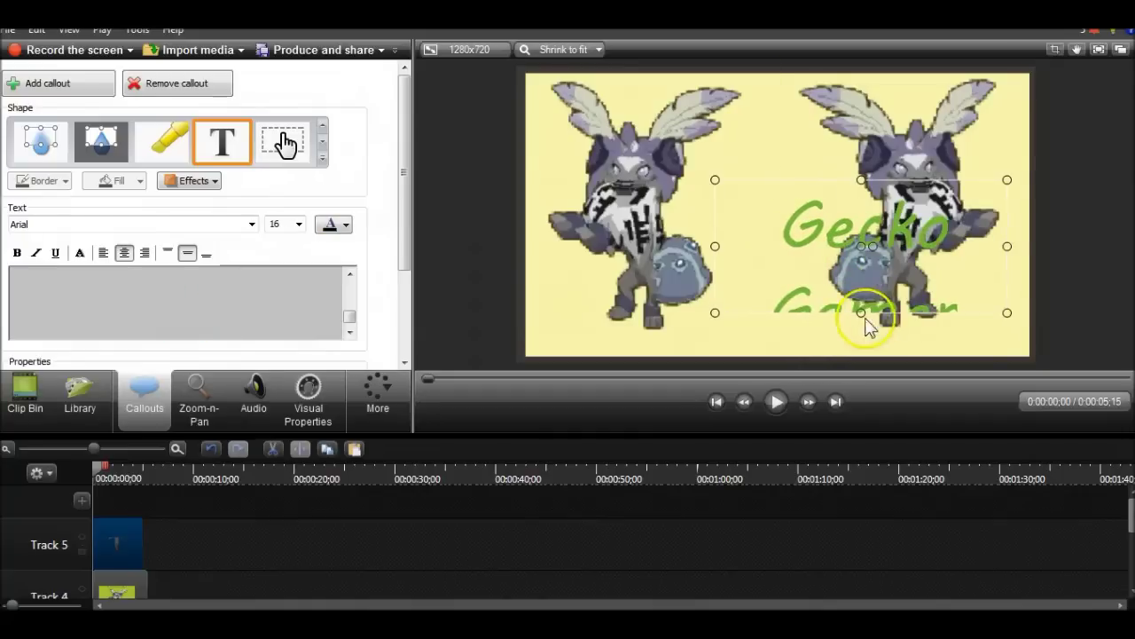
pyautogui.moveTo(861, 312); pyautogui.dragTo(863, 337)
pyautogui.moveTo(886, 224); pyautogui.dragTo(794, 166)
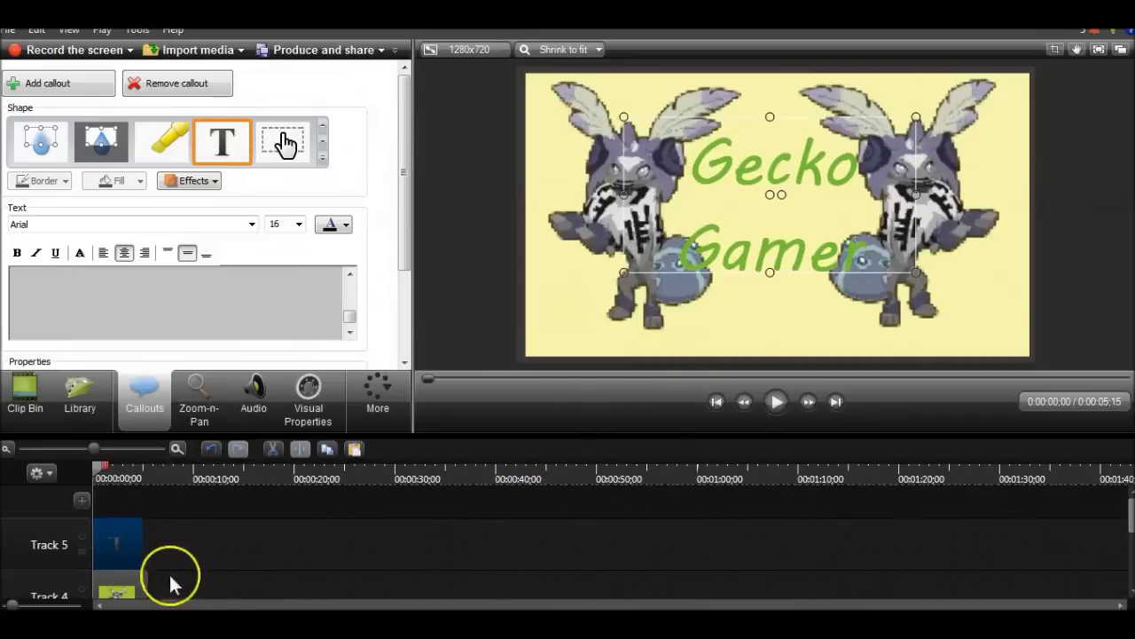
pyautogui.moveTo(146, 553); pyautogui.dragTo(148, 553)
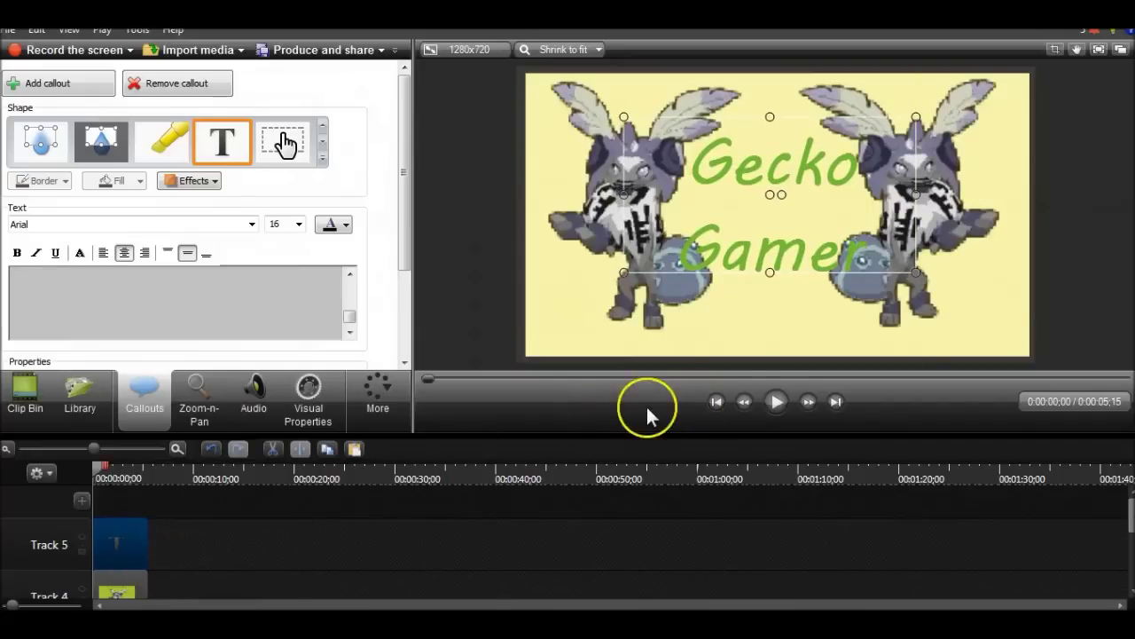
pyautogui.click(774, 403)
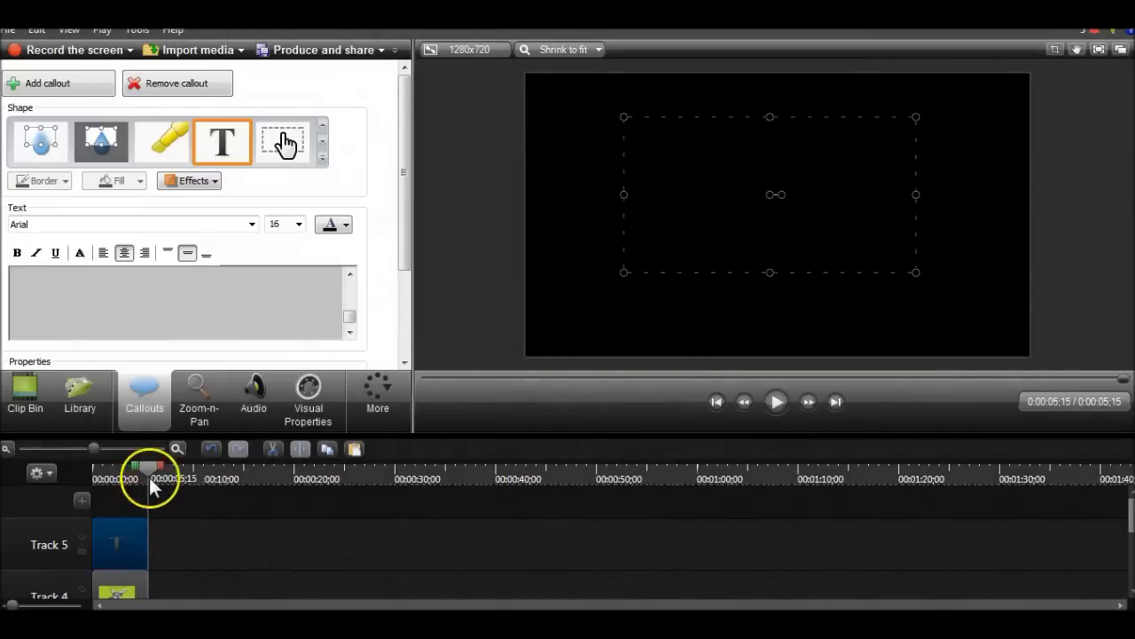
pyautogui.moveTo(149, 477); pyautogui.dragTo(75, 503)
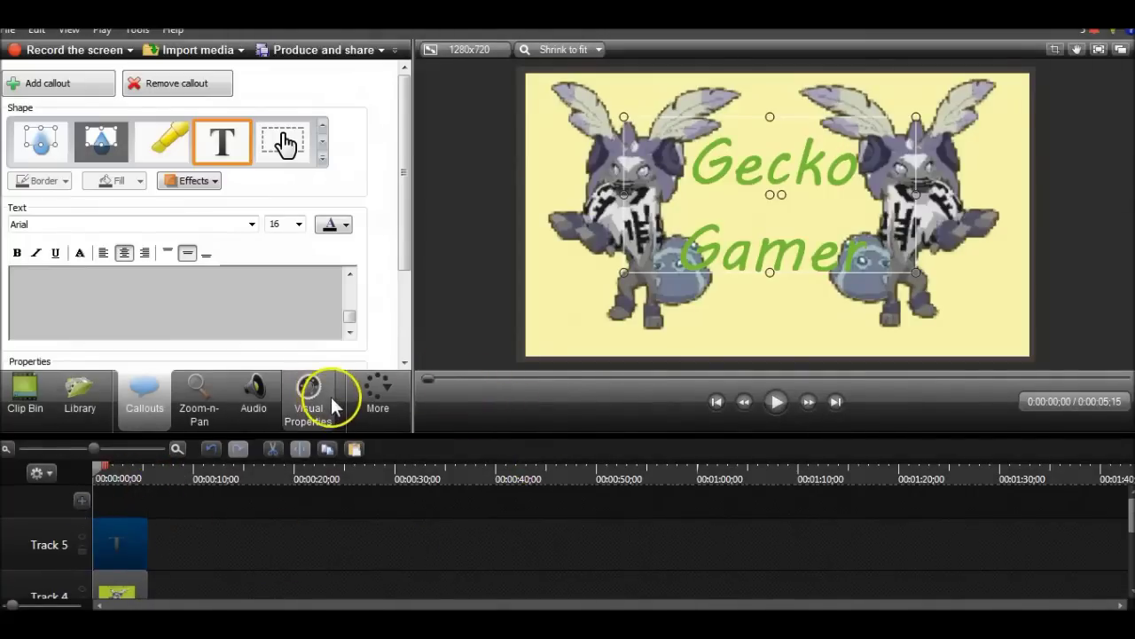
pyautogui.click(308, 396)
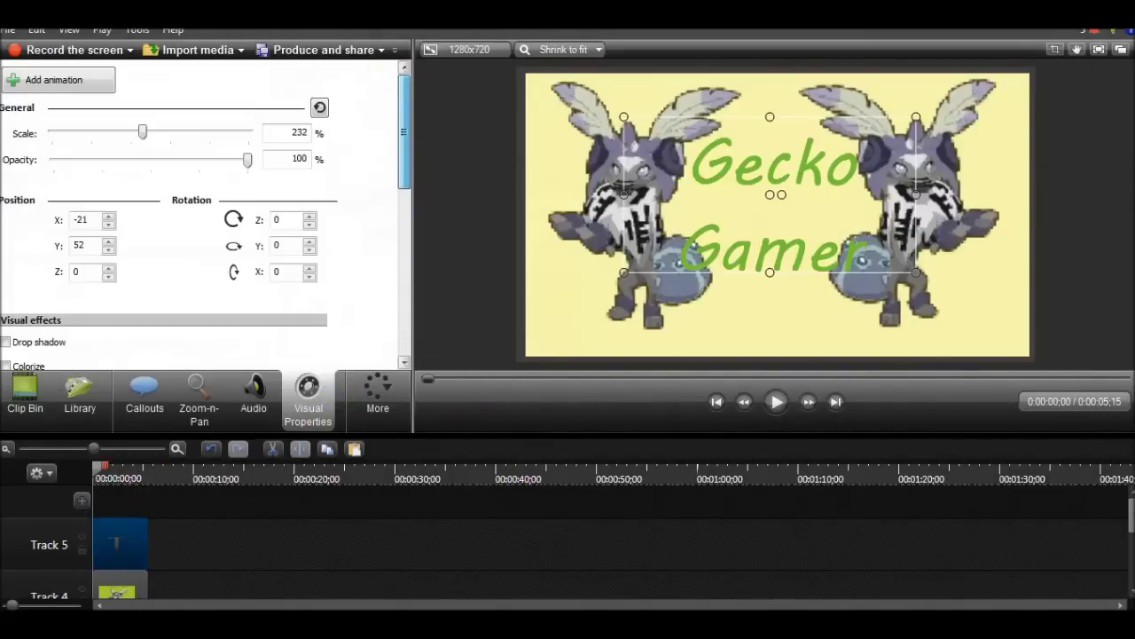
# Add an animation point that spins the scene around its vertical axis and preview it
pyautogui.click(44, 82)
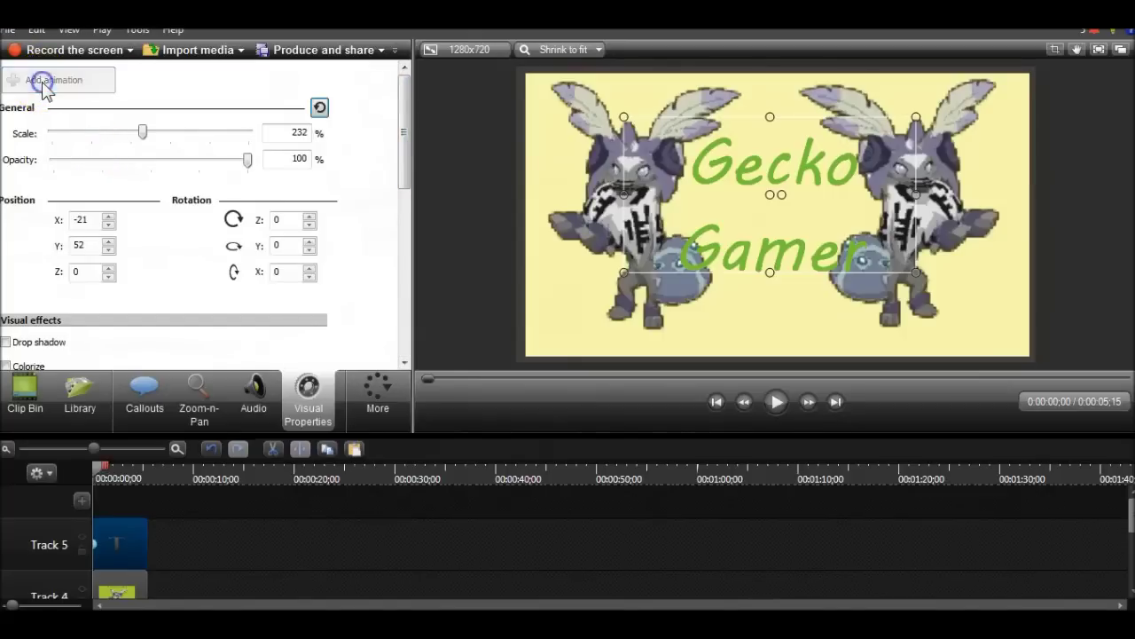
pyautogui.click(310, 241)
pyautogui.click(310, 241)
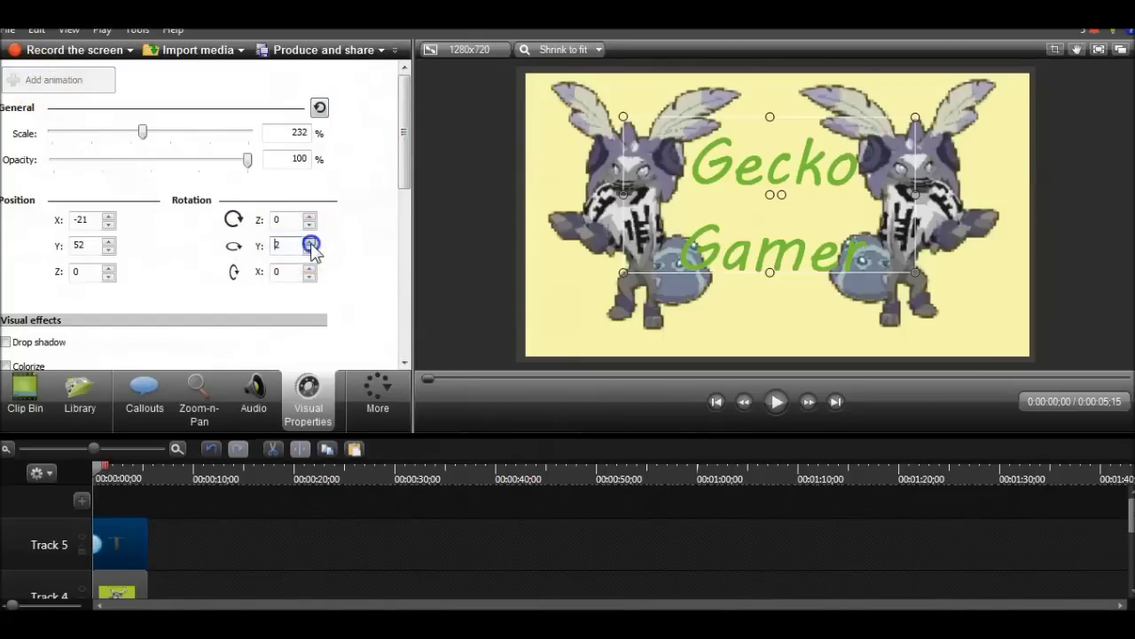
pyautogui.moveTo(309, 243); pyautogui.dragTo(308, 252)
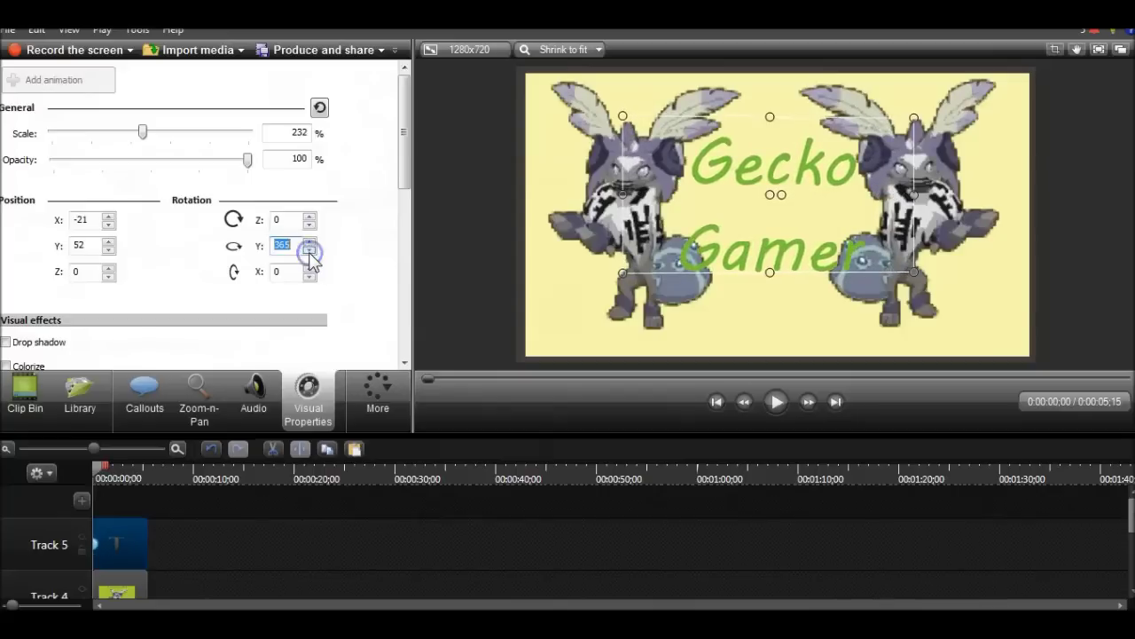
pyautogui.click(96, 541)
pyautogui.click(777, 401)
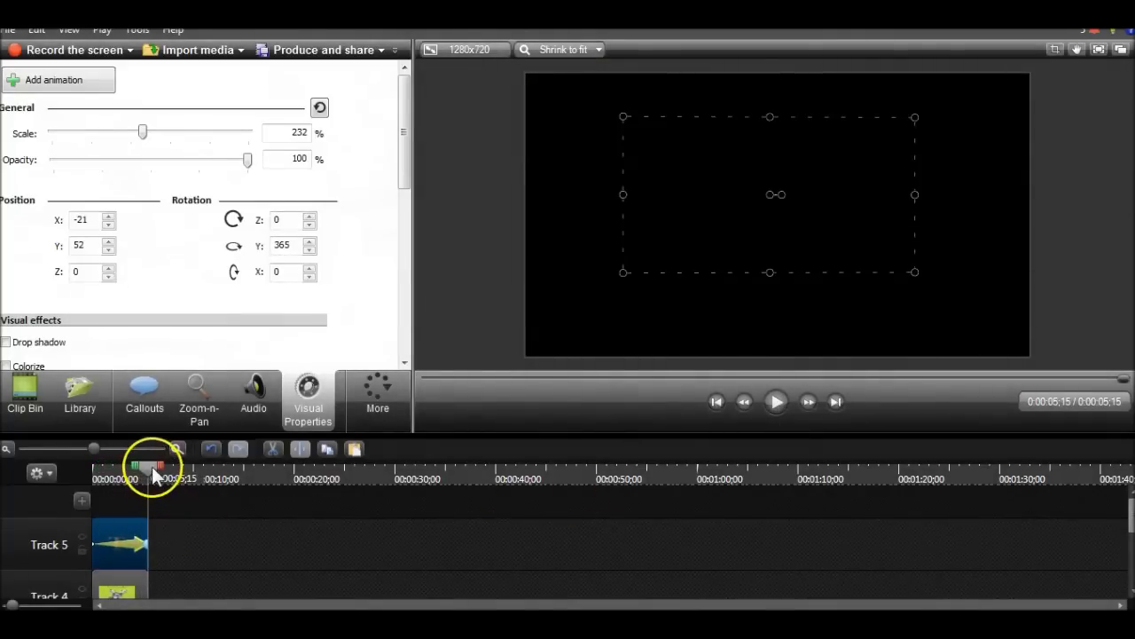
# Rewind to 0:00:00;00 and deselect the arrow clip
pyautogui.moveTo(152, 466); pyautogui.dragTo(94, 466)
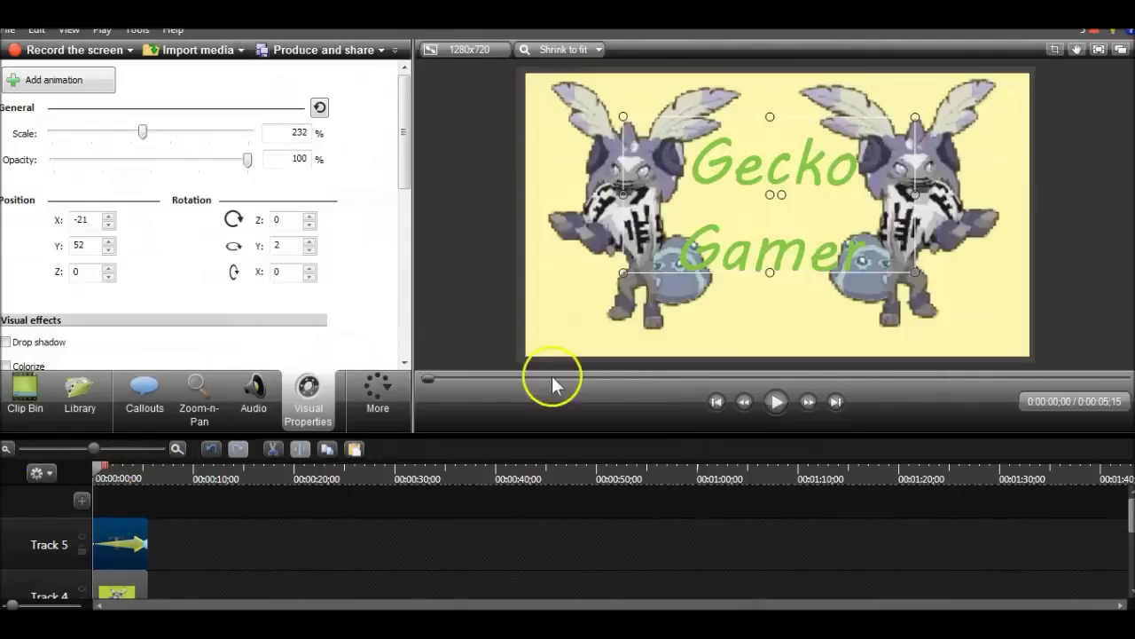
pyautogui.click(925, 507)
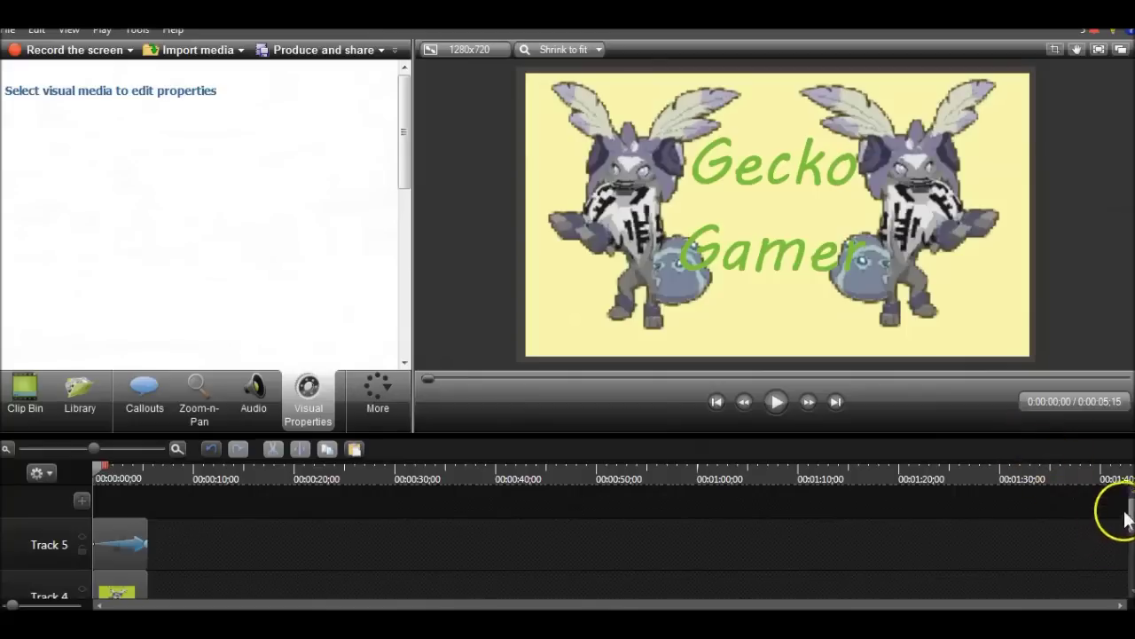
pyautogui.moveTo(1130, 513)
pyautogui.mouseDown()
pyautogui.moveTo(1131, 581)
pyautogui.moveTo(1131, 505)
pyautogui.mouseUp()
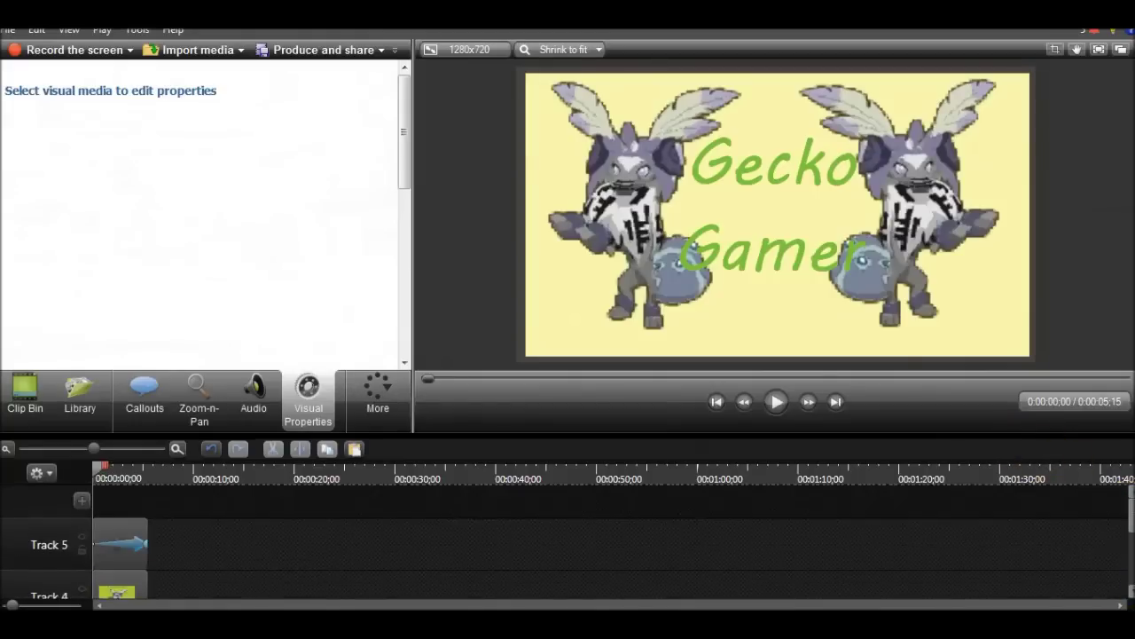
pyautogui.click(144, 403)
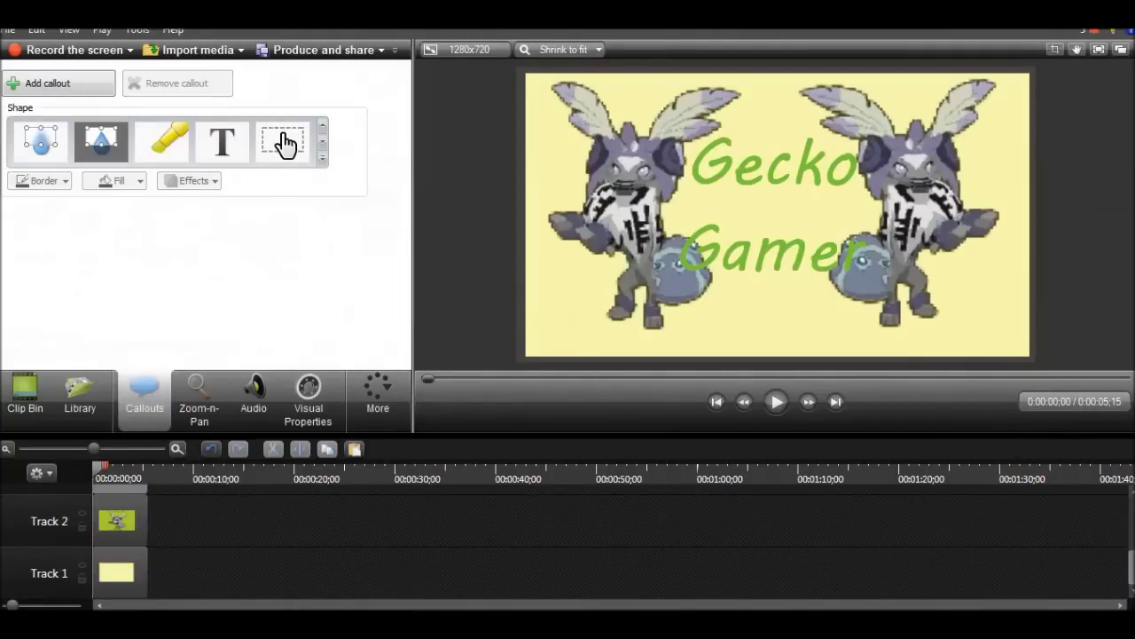
# Drag the avatar image clip from Track 4 to Track 5, pushing the arrow callout to Track 6
pyautogui.click(541, 534)
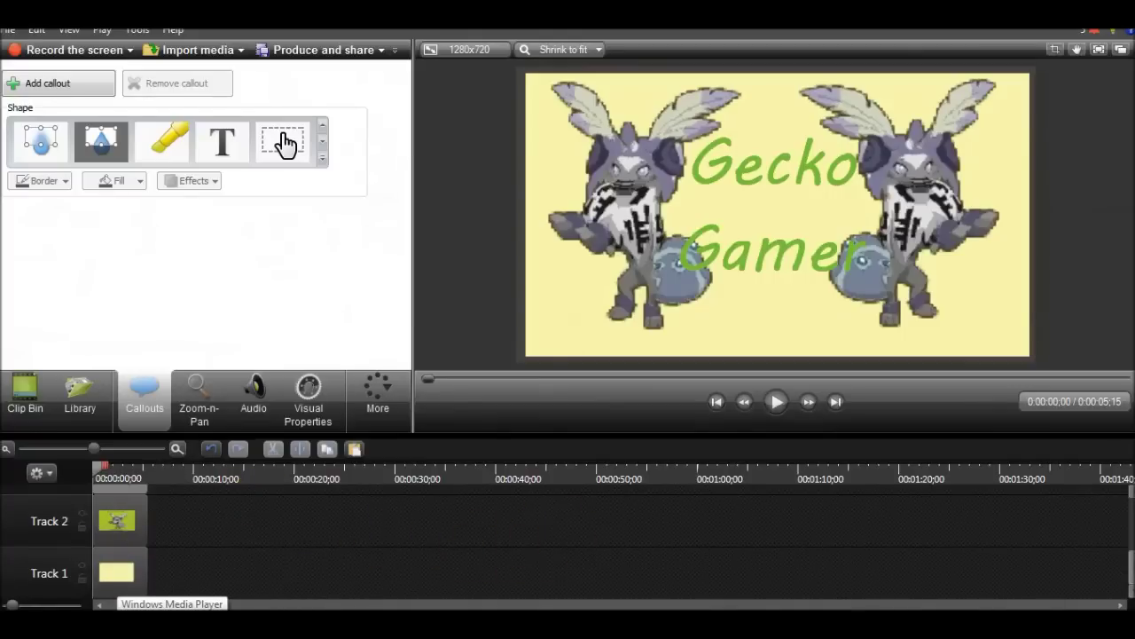
pyautogui.click(461, 535)
pyautogui.click(99, 557)
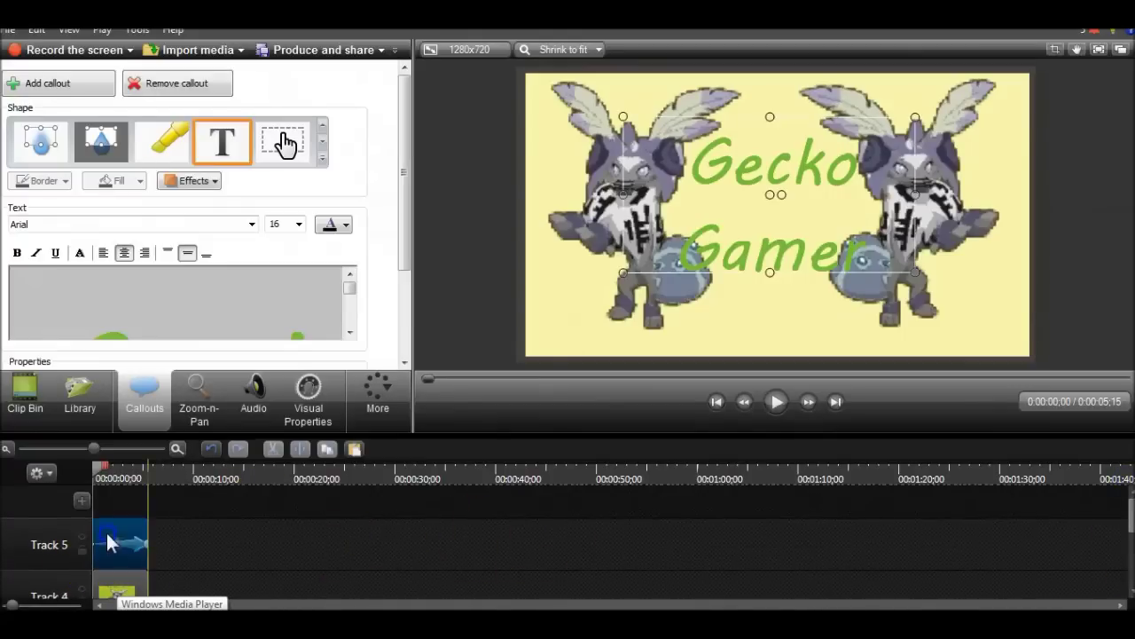
pyautogui.moveTo(112, 579); pyautogui.dragTo(113, 517)
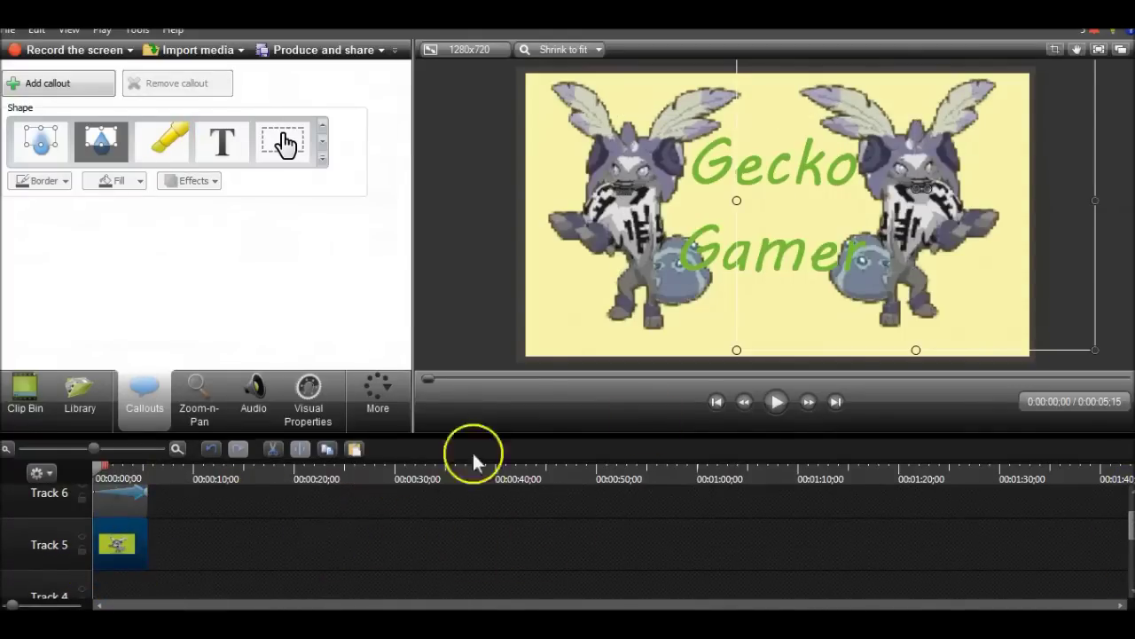
pyautogui.moveTo(1131, 532); pyautogui.dragTo(1132, 550)
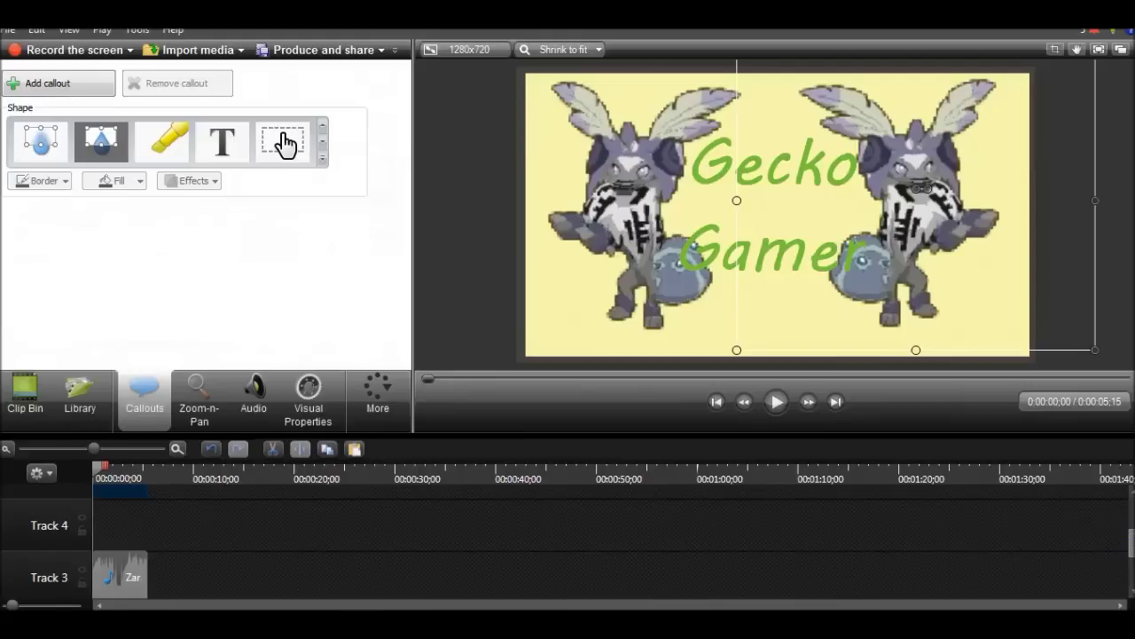
pyautogui.moveTo(1127, 510); pyautogui.dragTo(1132, 572)
pyautogui.click(129, 520)
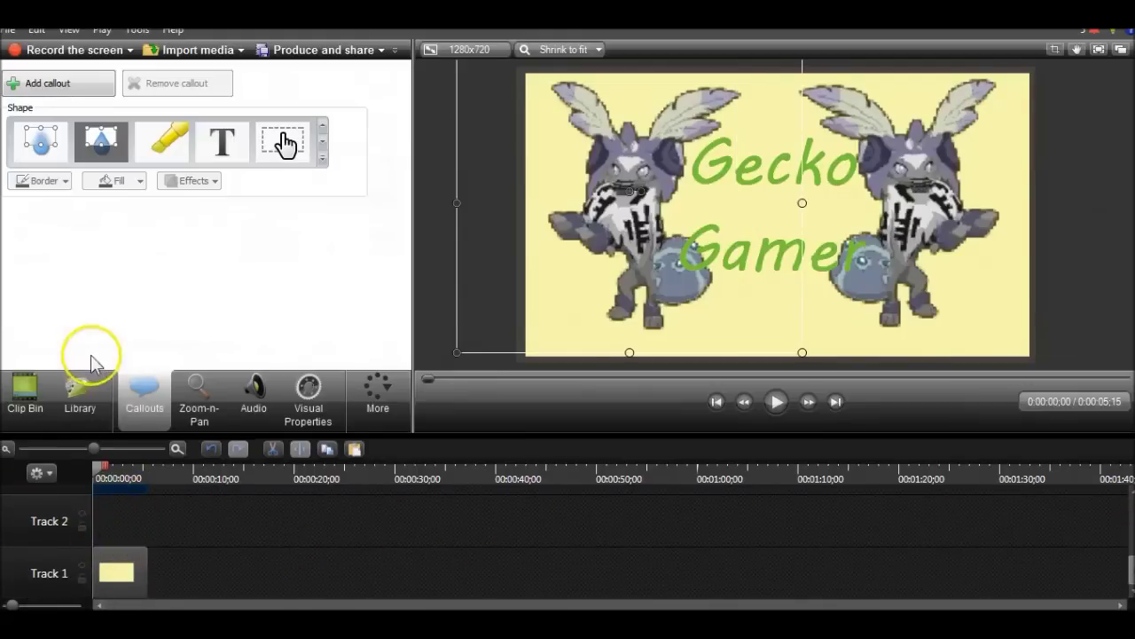
# Add a Double Arrow callout from the Shape gallery
pyautogui.click(324, 129)
pyautogui.click(325, 129)
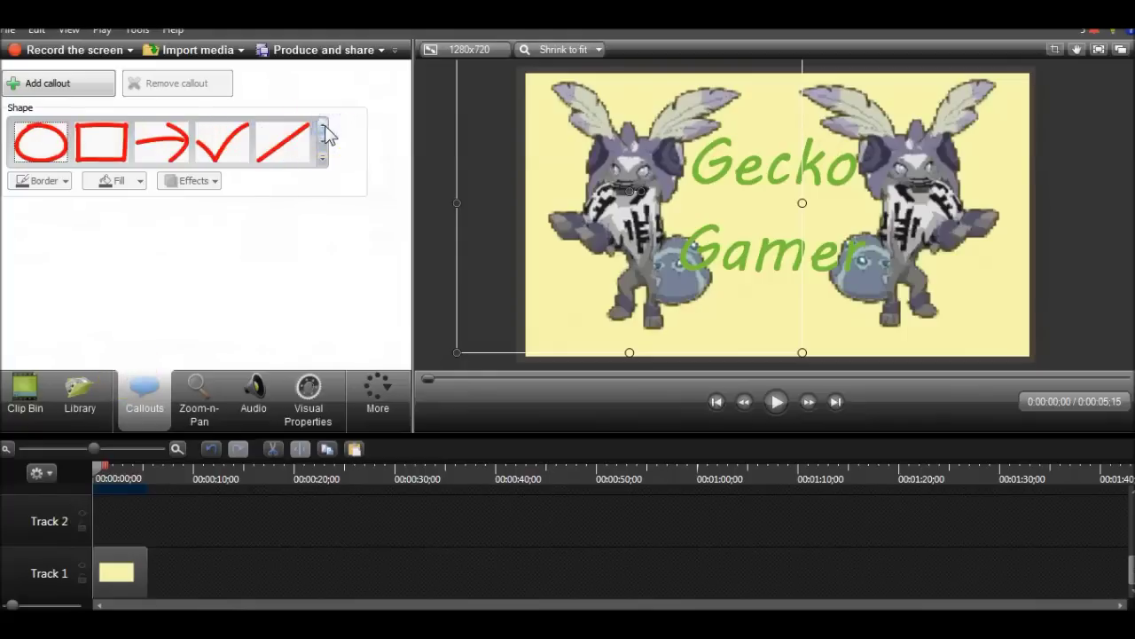
pyautogui.click(324, 129)
pyautogui.click(325, 130)
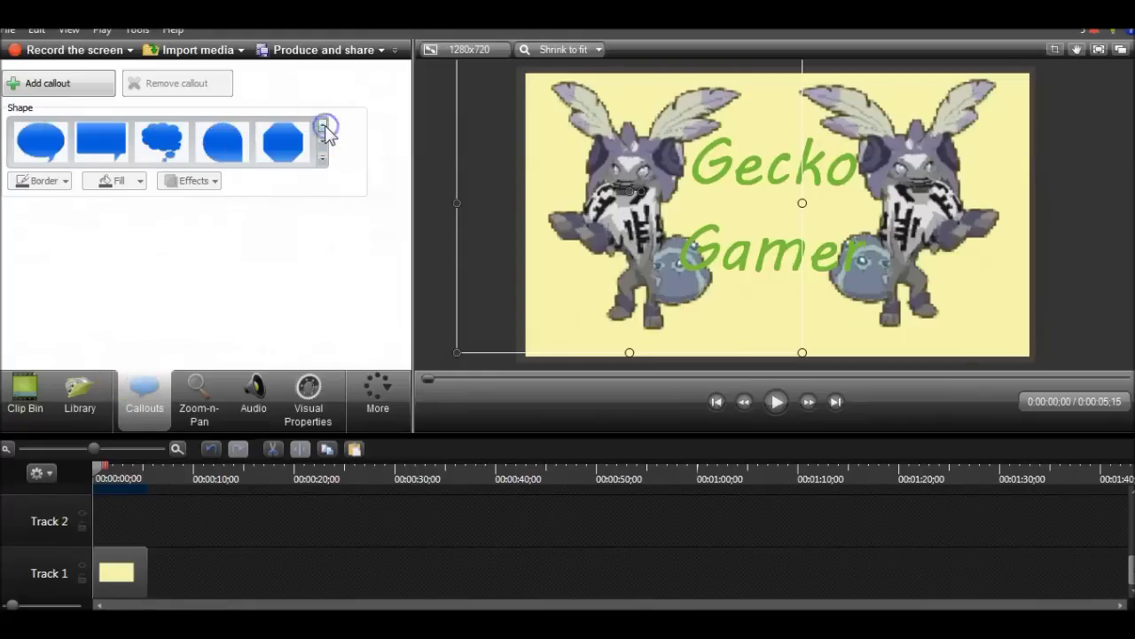
pyautogui.click(325, 130)
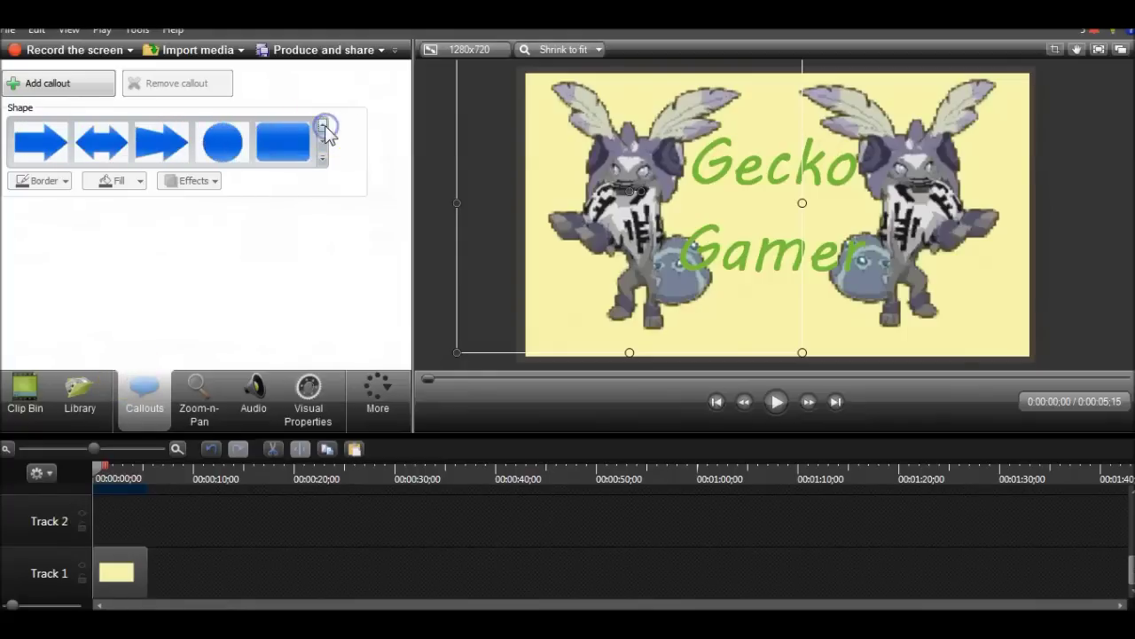
pyautogui.click(111, 151)
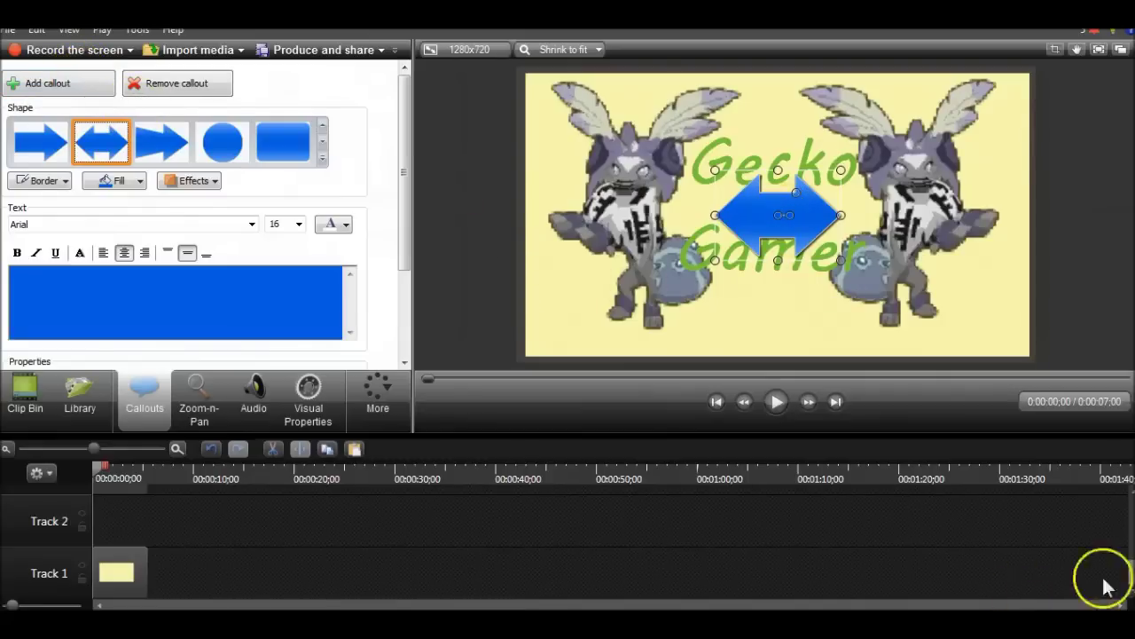
# Place the double arrow at Track 2's start, set fade-out to 0, and trim it to 5;15
pyautogui.scroll(2, 1119, 572)
pyautogui.moveTo(126, 544); pyautogui.dragTo(101, 524)
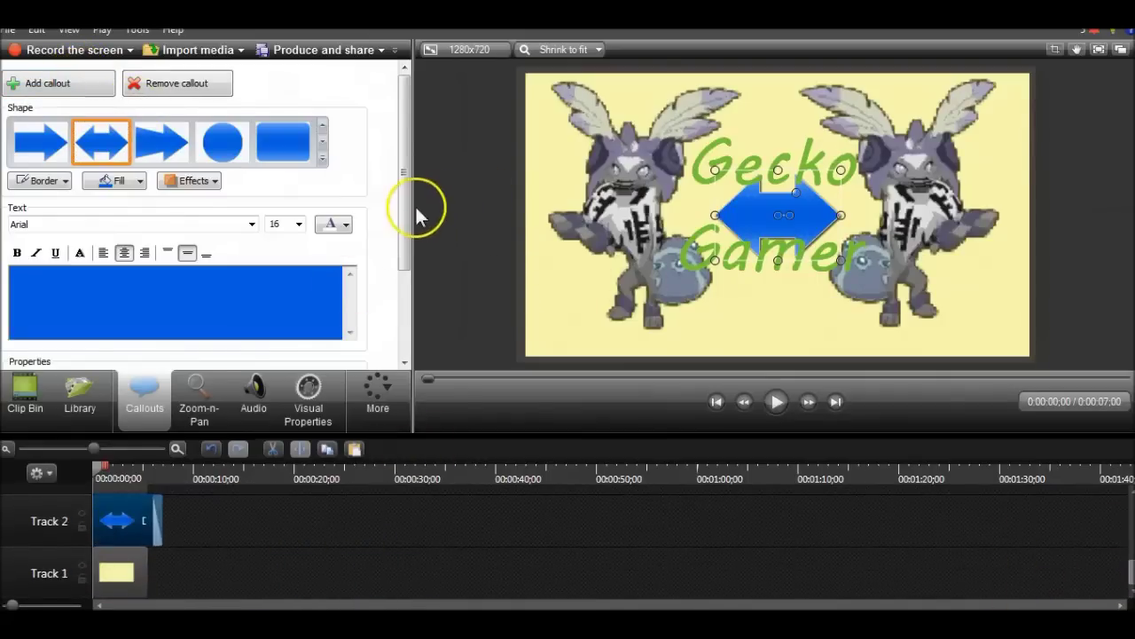
pyautogui.moveTo(404, 217); pyautogui.dragTo(406, 306)
pyautogui.moveTo(95, 281); pyautogui.dragTo(81, 281)
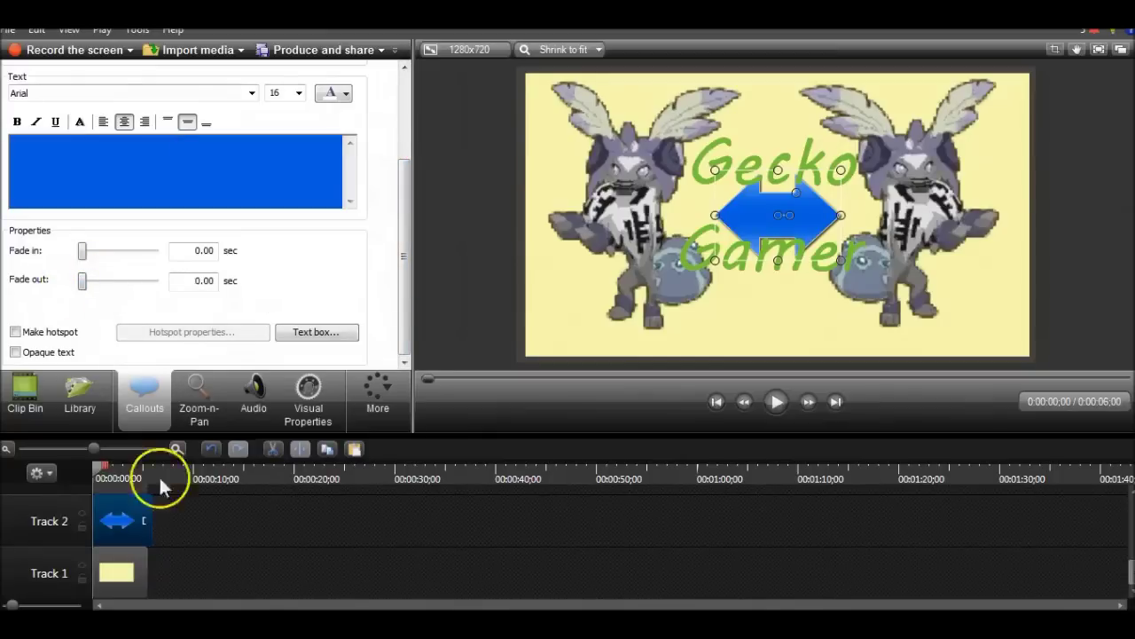
pyautogui.moveTo(165, 537); pyautogui.dragTo(136, 528)
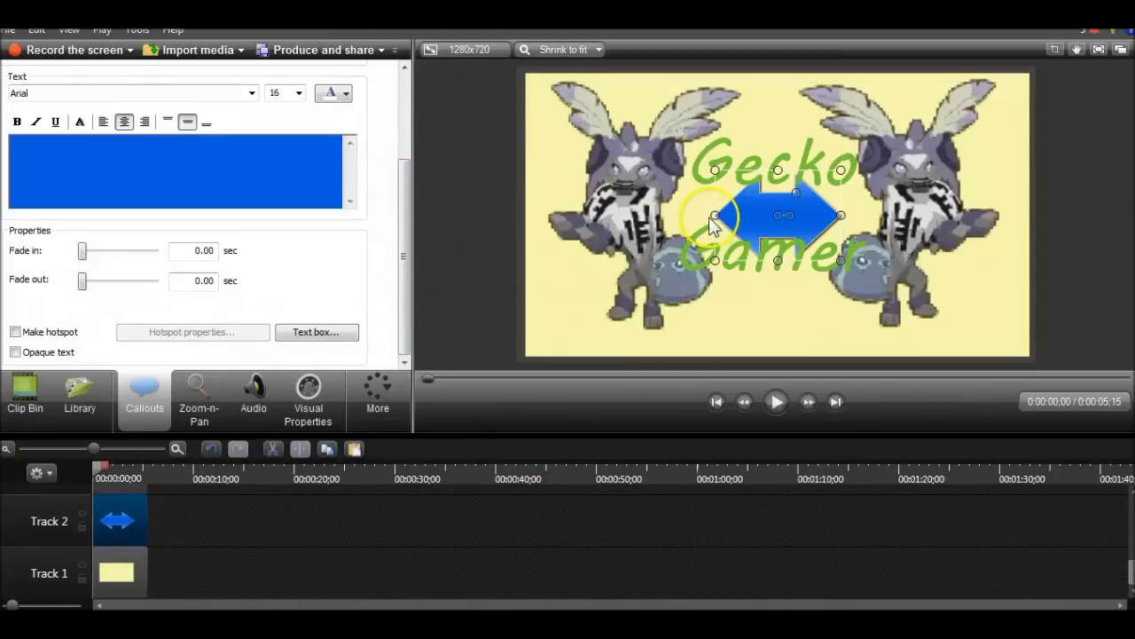
# Change the double arrow's fill from blue to pale yellow
pyautogui.scroll(1, 398, 189)
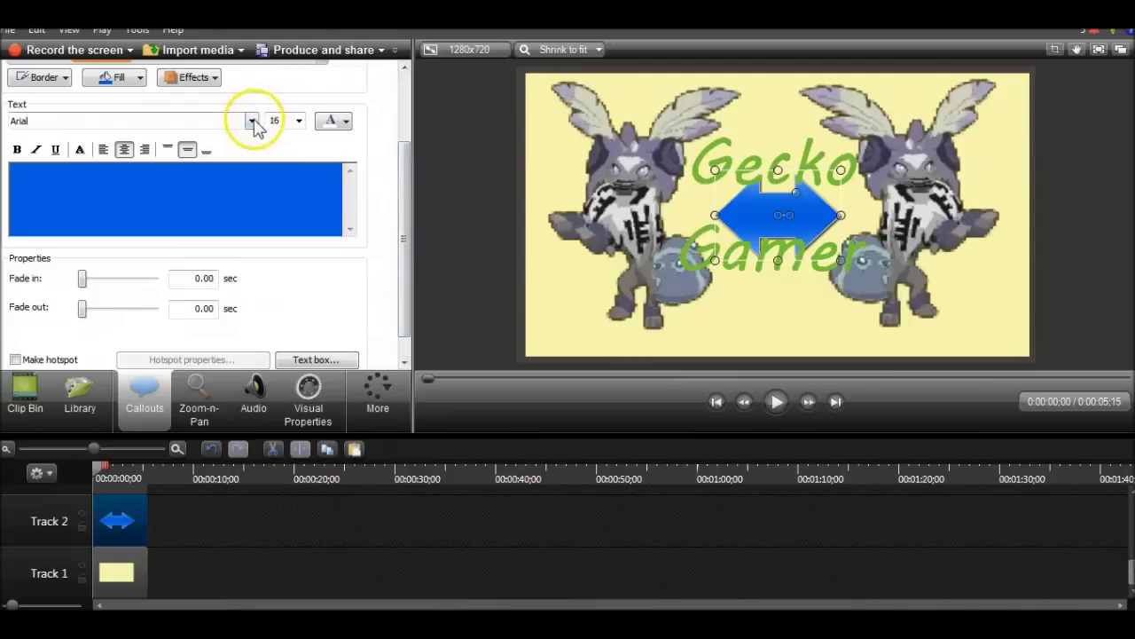
pyautogui.click(336, 121)
pyautogui.click(430, 246)
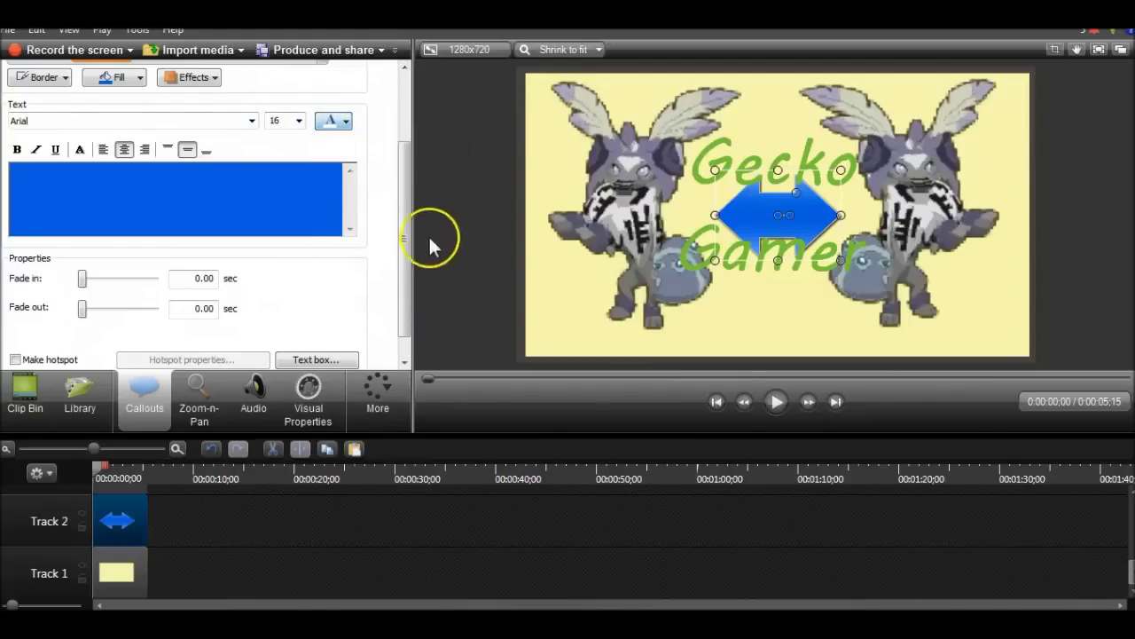
pyautogui.moveTo(406, 222); pyautogui.dragTo(396, 168)
pyautogui.click(138, 161)
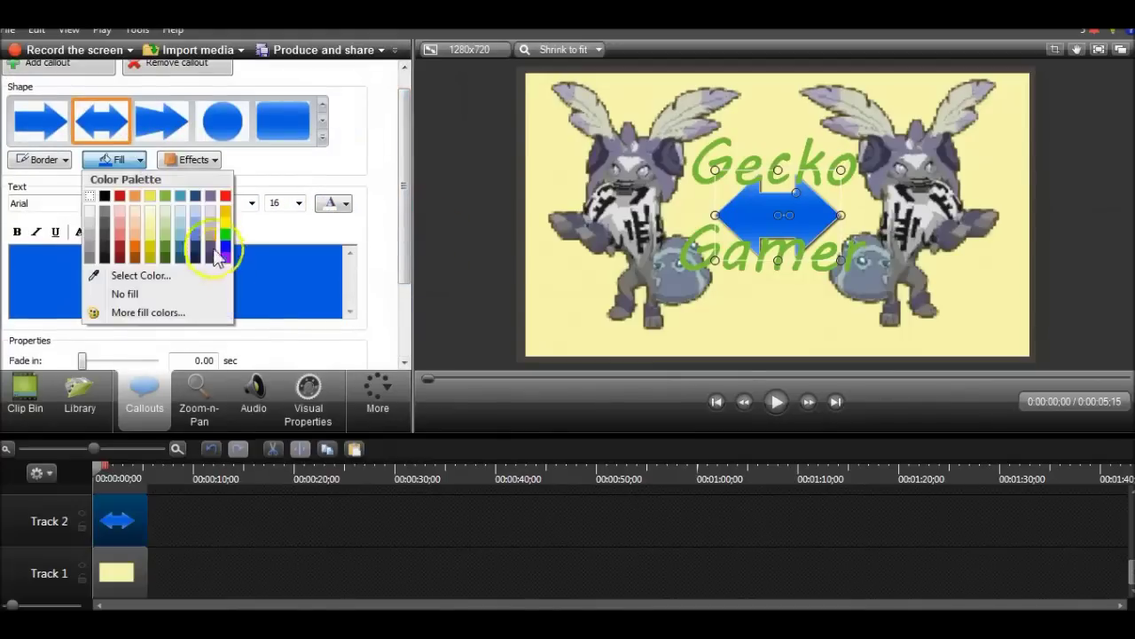
pyautogui.click(149, 221)
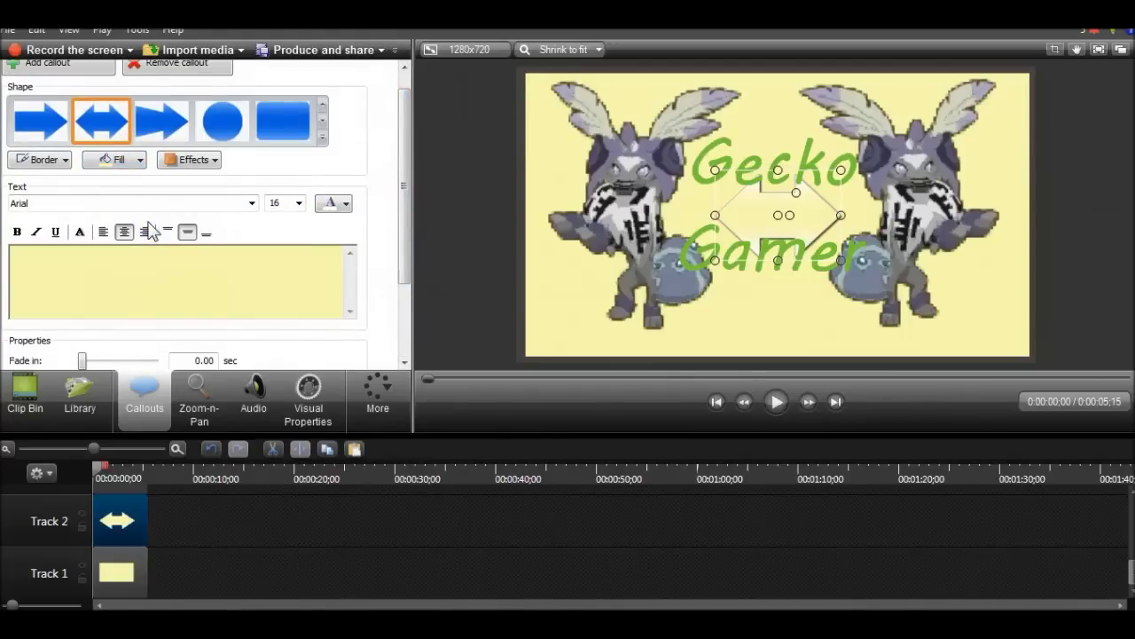
pyautogui.click(140, 160)
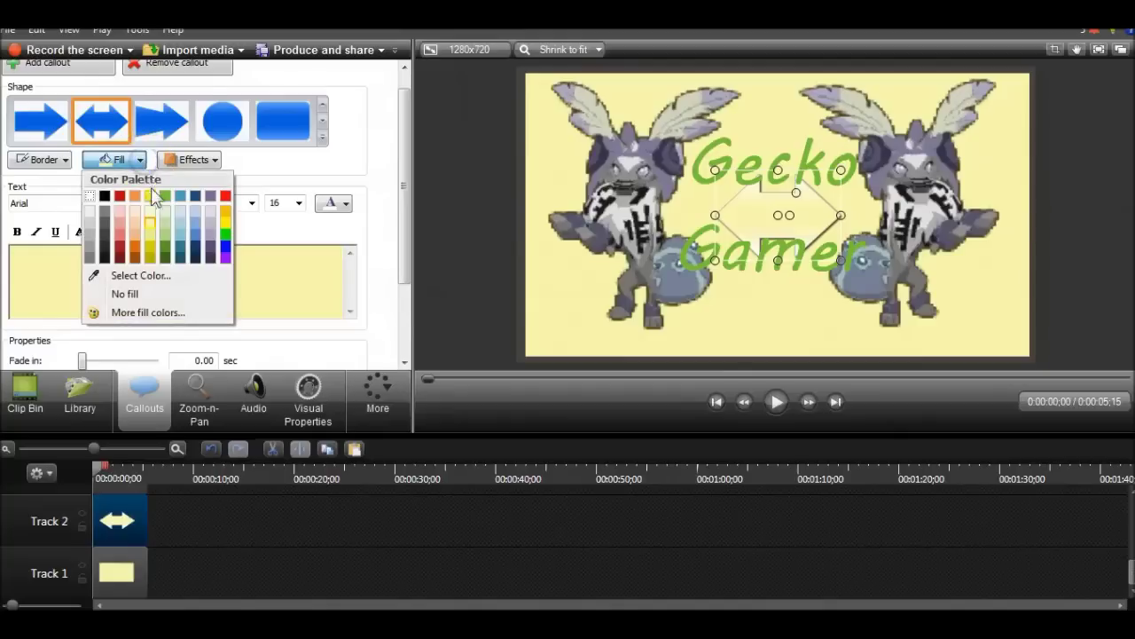
pyautogui.click(145, 215)
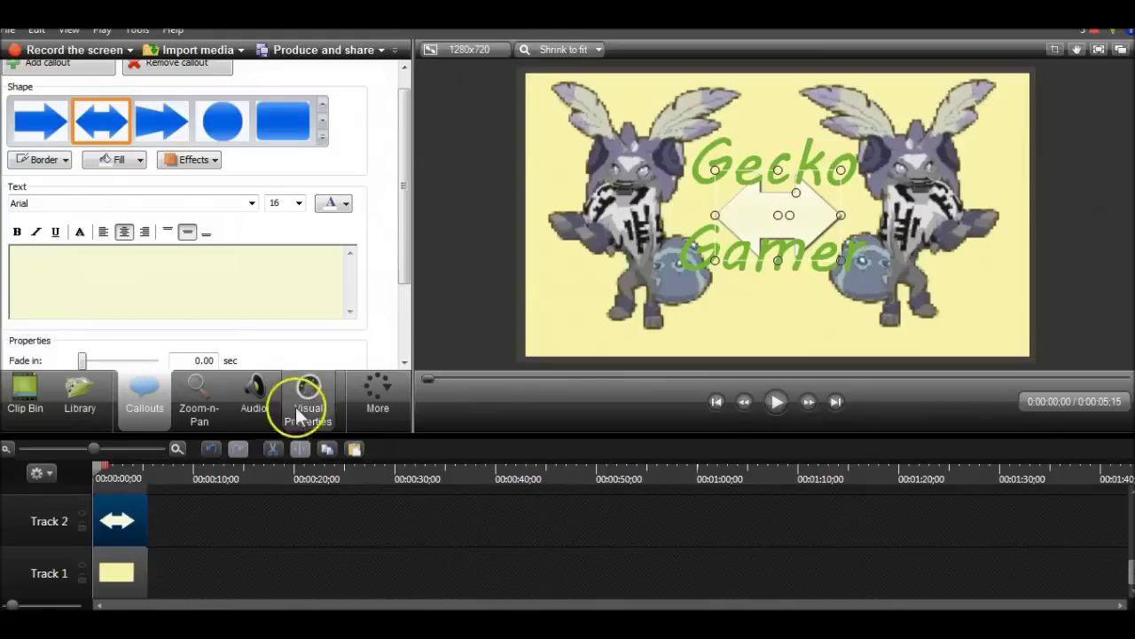
pyautogui.click(306, 395)
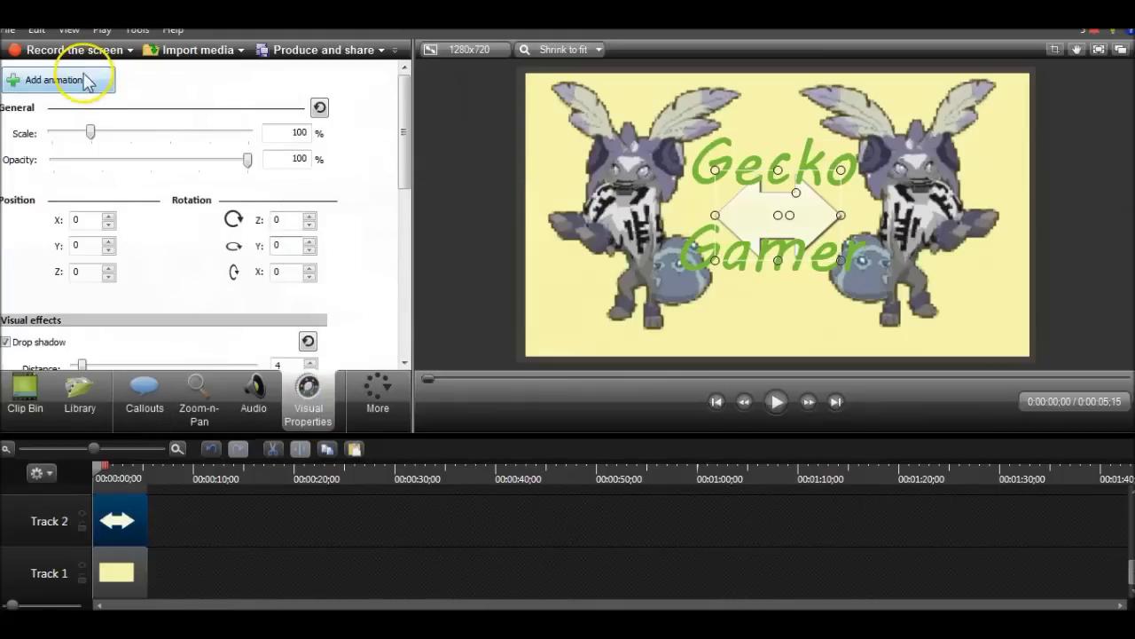
# Animate the arrow callout to swell from about 103% to 617% scale across the frame
pyautogui.click(86, 80)
pyautogui.moveTo(720, 213); pyautogui.dragTo(948, 191)
pyautogui.moveTo(840, 214); pyautogui.dragTo(1127, 213)
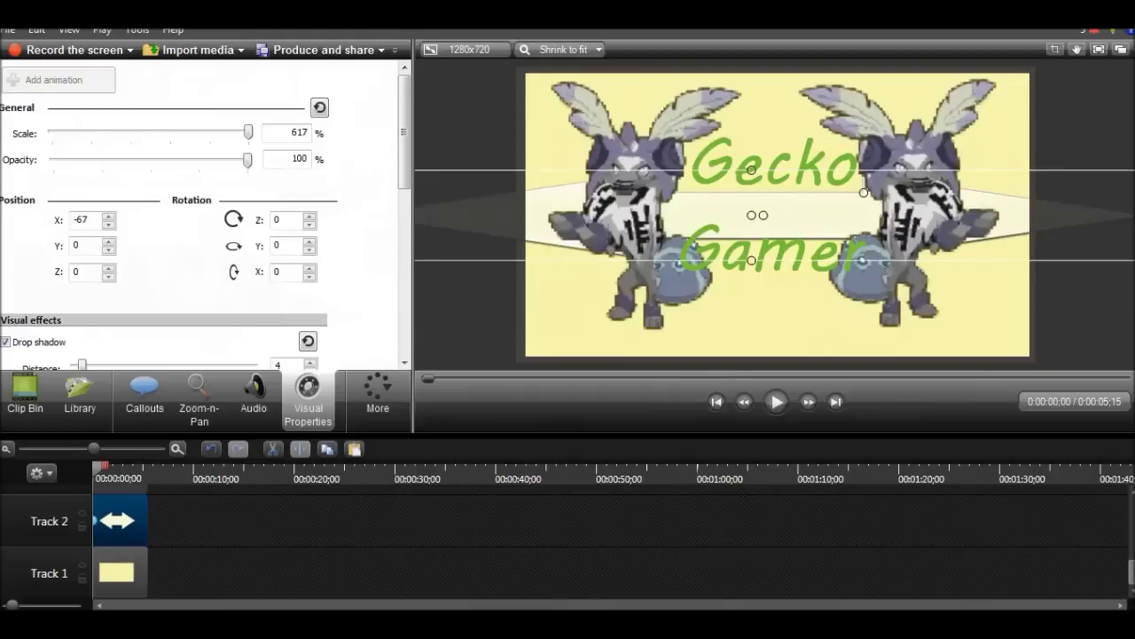
pyautogui.click(92, 521)
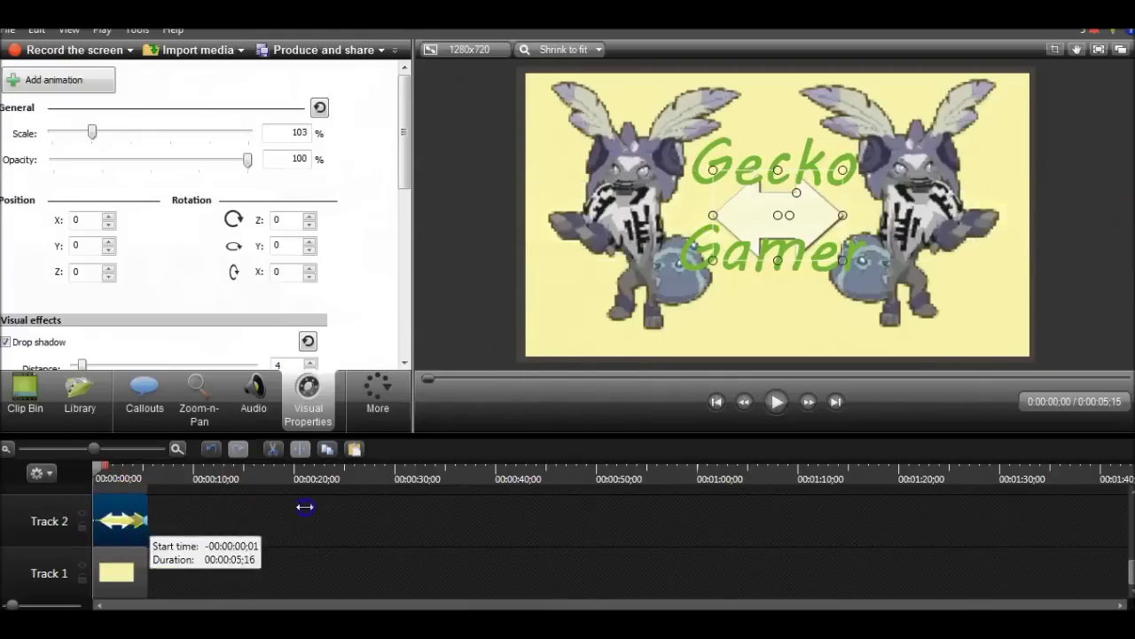
# Preview the arrow animation, then pause and rewind the intro to its first Gecko Gamer frame
pyautogui.click(781, 407)
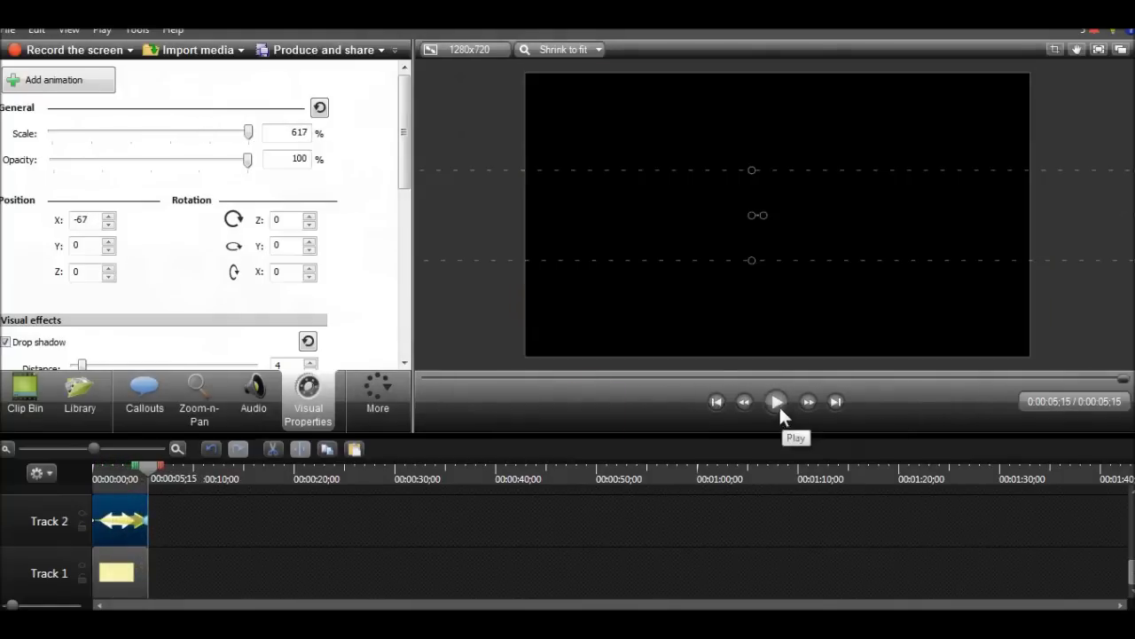
pyautogui.click(125, 482)
pyautogui.moveTo(151, 476); pyautogui.dragTo(90, 472)
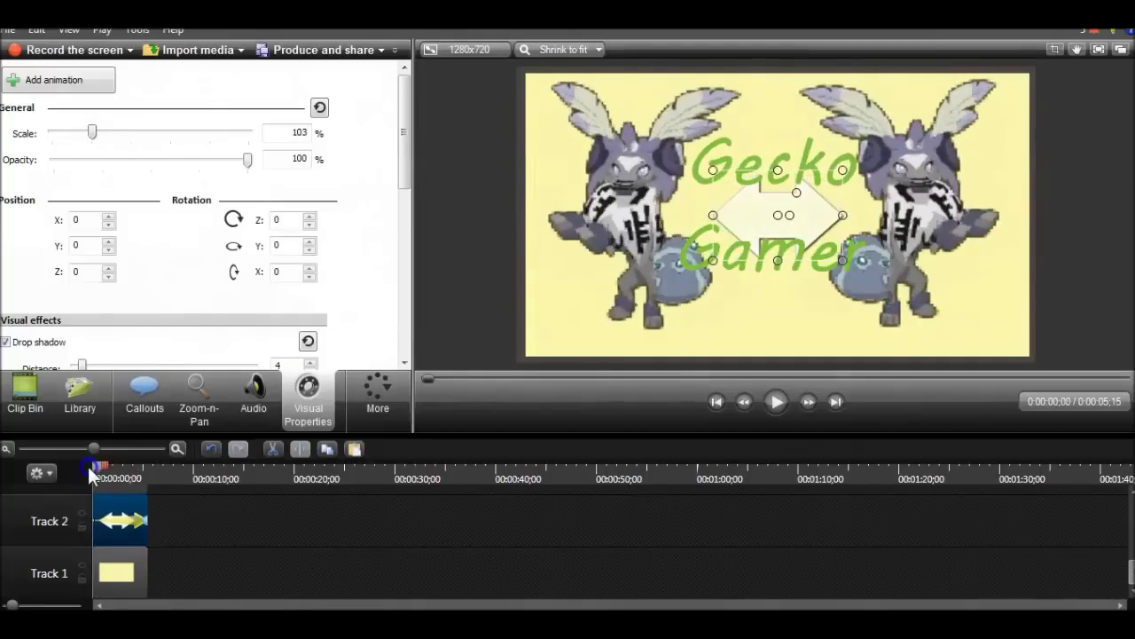
pyautogui.click(511, 576)
pyautogui.click(775, 412)
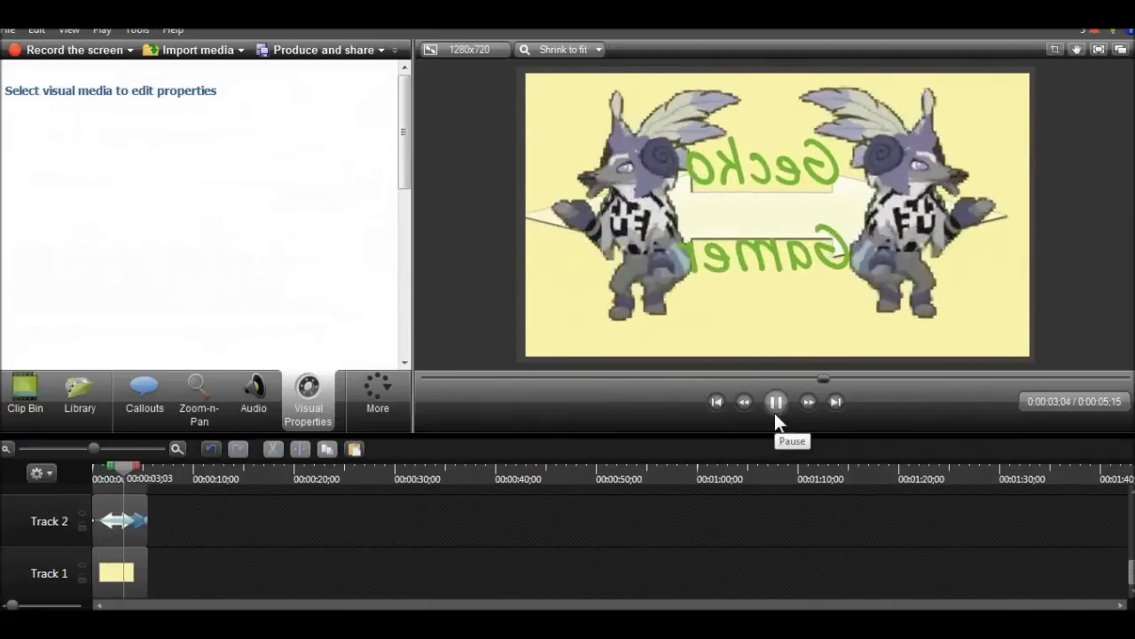
pyautogui.click(774, 412)
pyautogui.click(119, 477)
pyautogui.moveTo(120, 477); pyautogui.dragTo(95, 477)
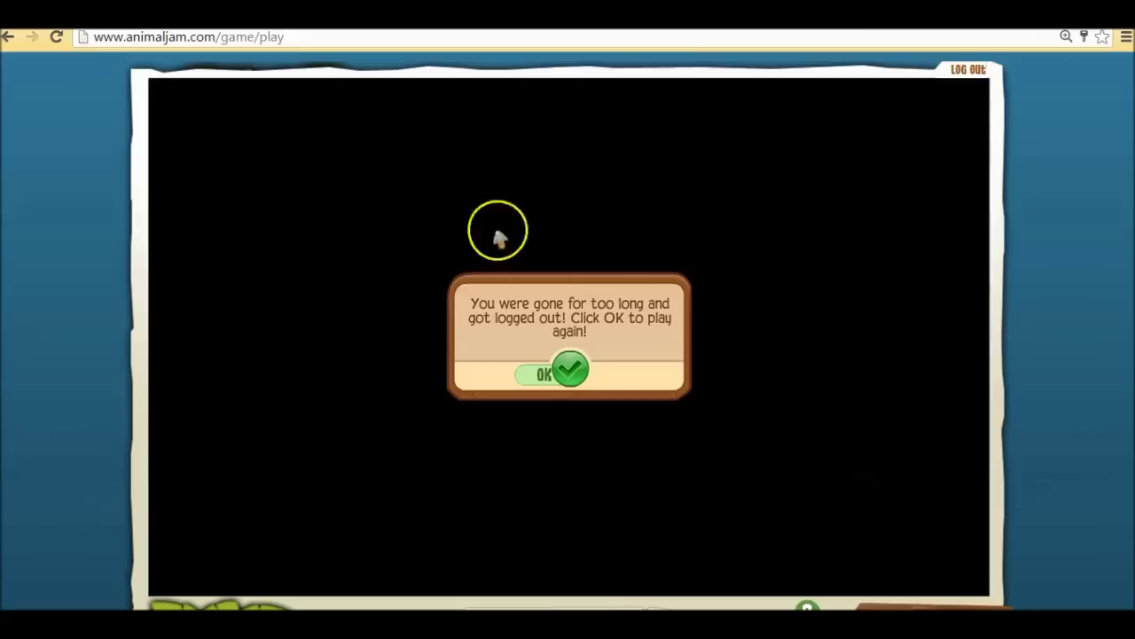
# Confirm the Animal Jam logout and launch Bandicam to set up a recording
pyautogui.click(555, 372)
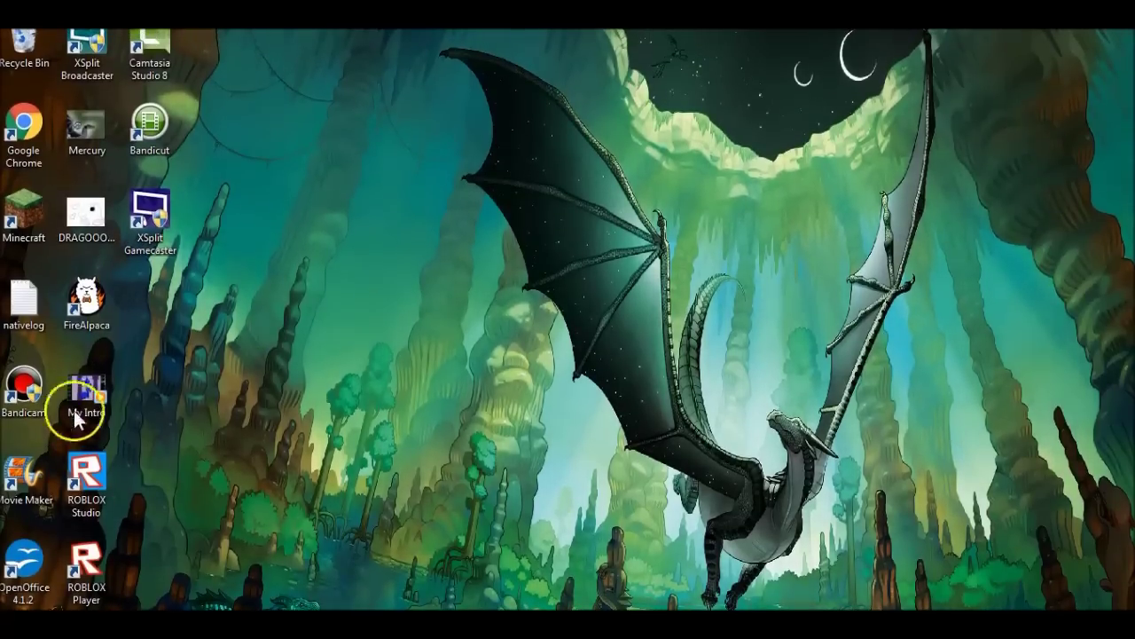
pyautogui.click(24, 383)
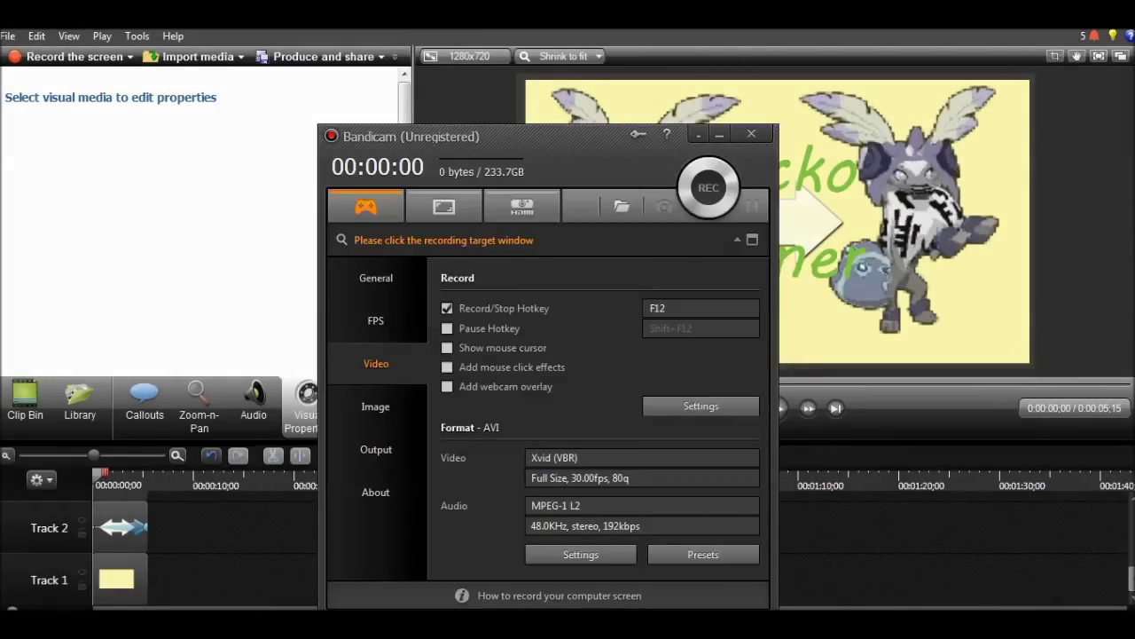
pyautogui.click(706, 185)
# Fit Bandicam's rectangle capture area over the whole Camtasia preview at 597x332
pyautogui.click(633, 434)
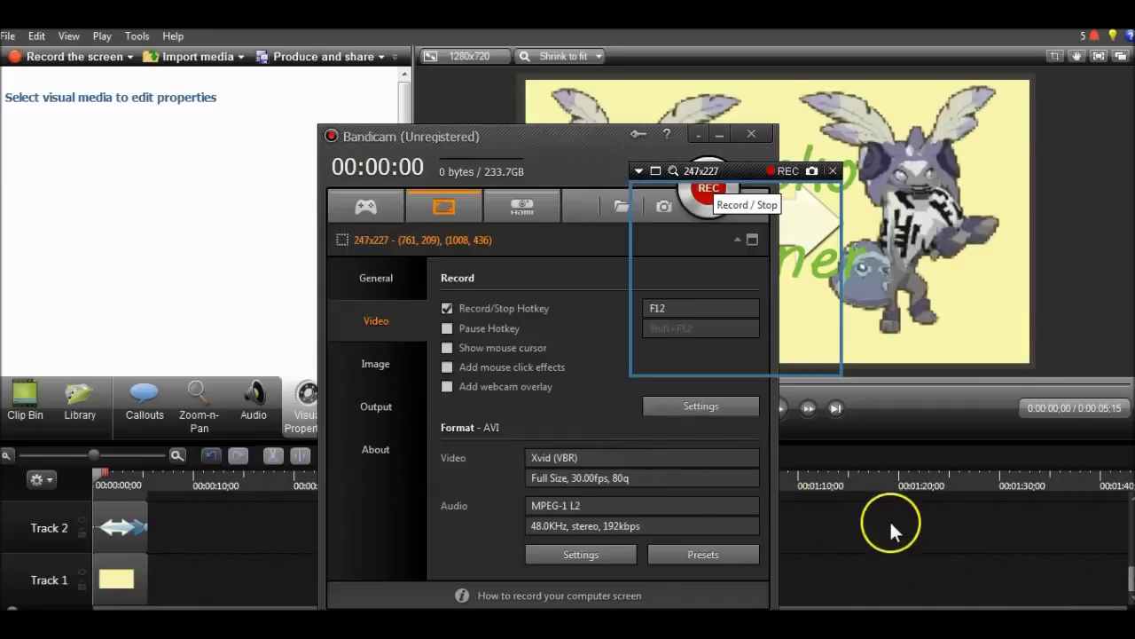
pyautogui.click(888, 518)
pyautogui.moveTo(750, 172); pyautogui.dragTo(747, 160)
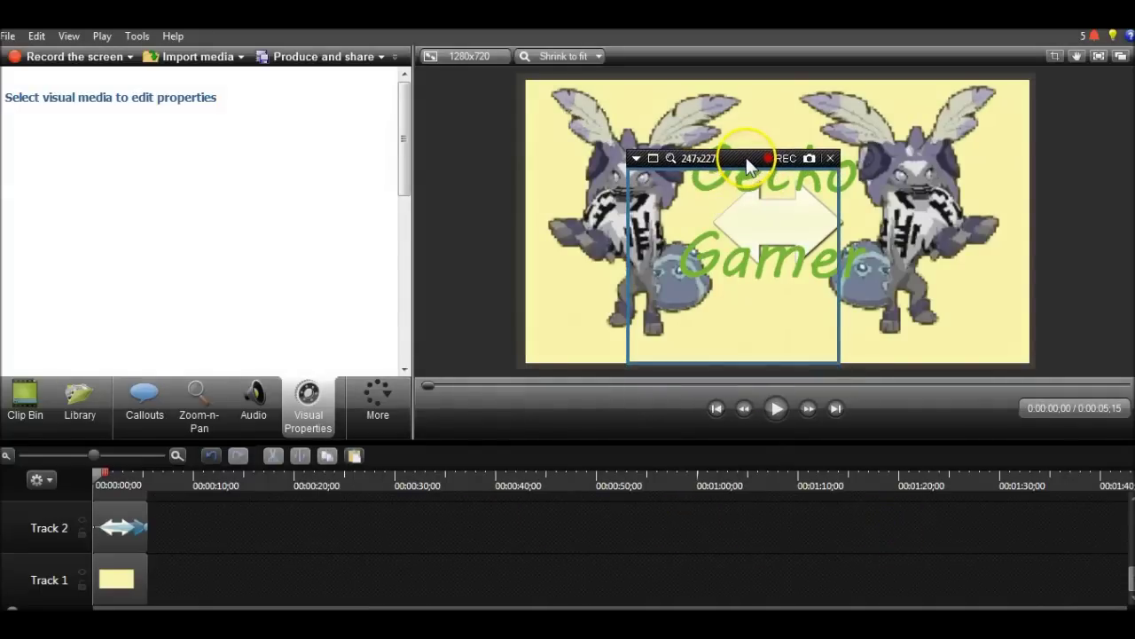
pyautogui.moveTo(630, 293); pyautogui.dragTo(527, 299)
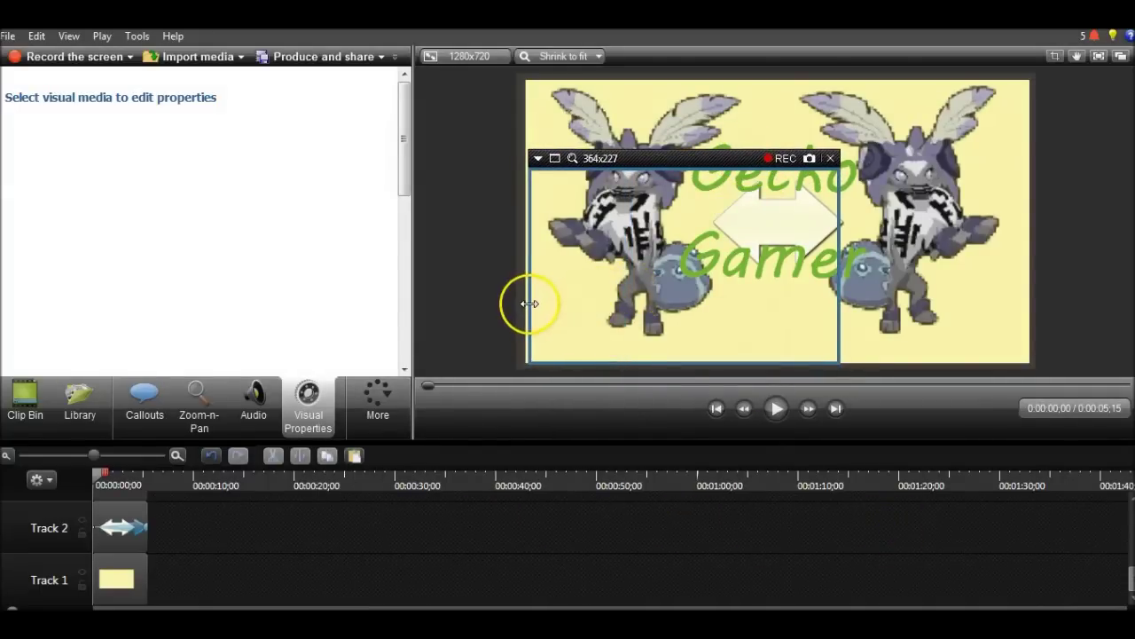
pyautogui.moveTo(837, 284); pyautogui.dragTo(1029, 266)
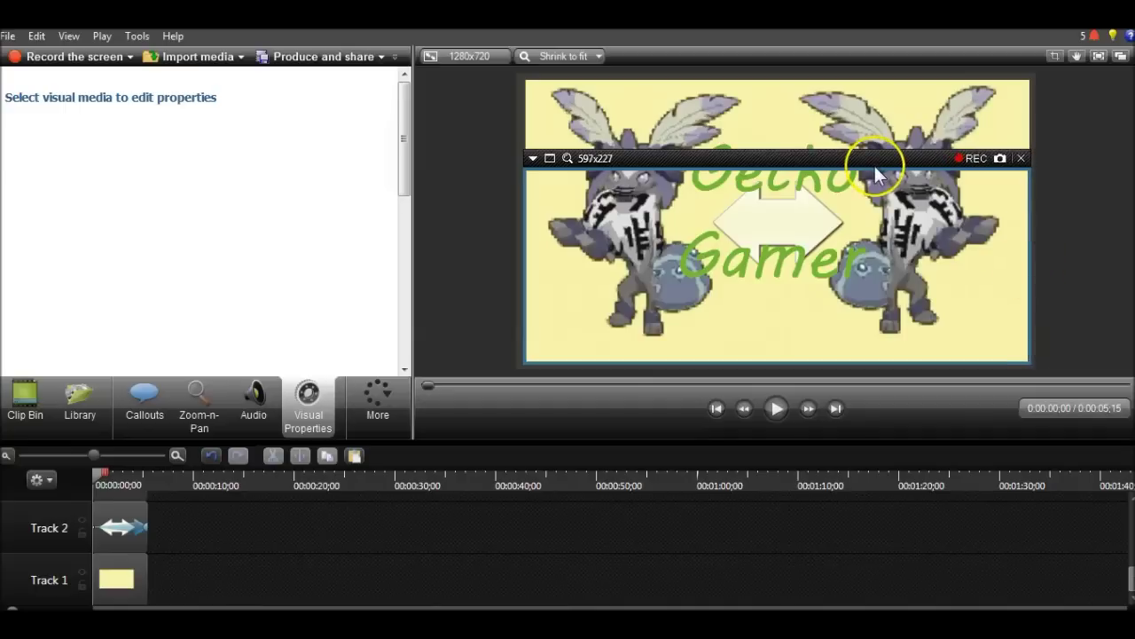
pyautogui.moveTo(876, 168); pyautogui.dragTo(868, 80)
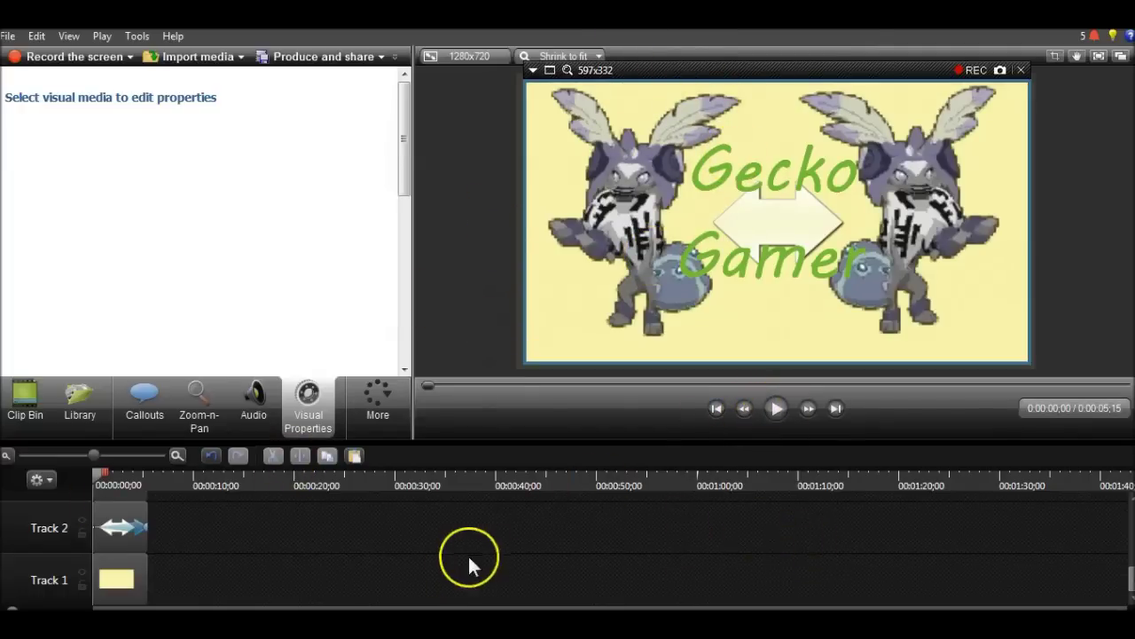
# Apply a fade-out to the end of the Zara Larsson song clip on Track 4
pyautogui.click(257, 396)
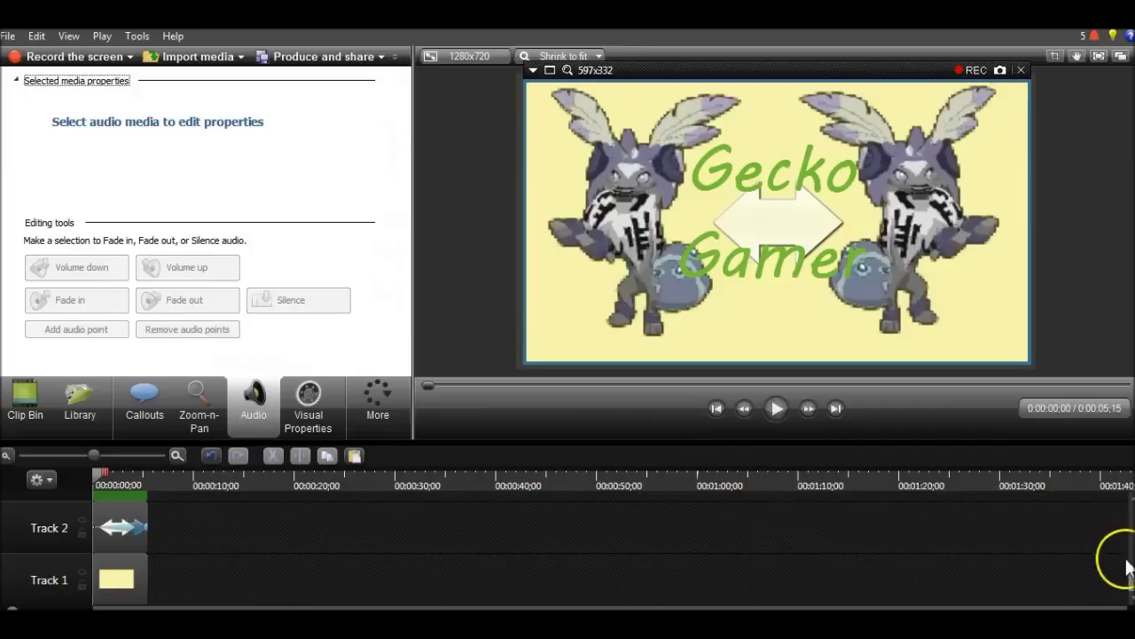
pyautogui.scroll(3, 87, 543)
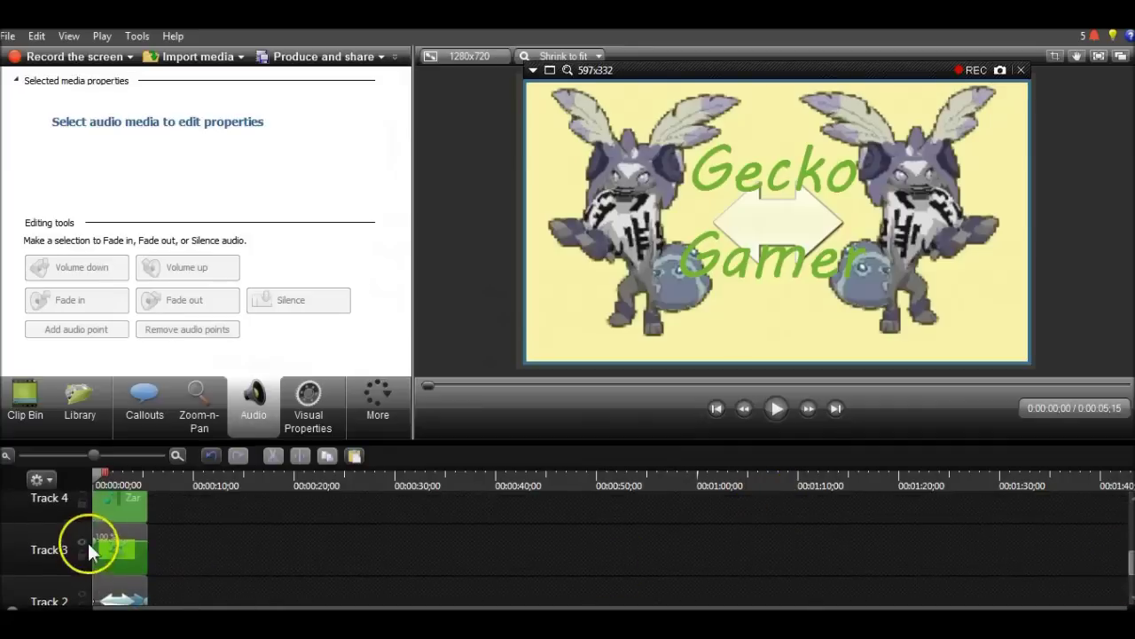
pyautogui.click(131, 504)
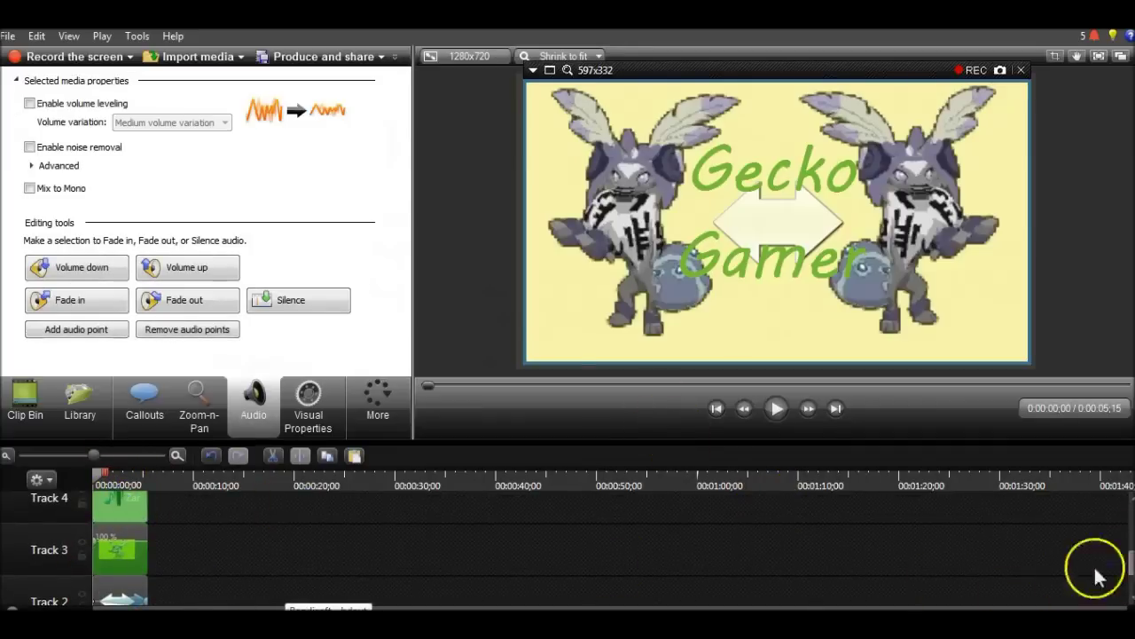
pyautogui.scroll(3, 1130, 548)
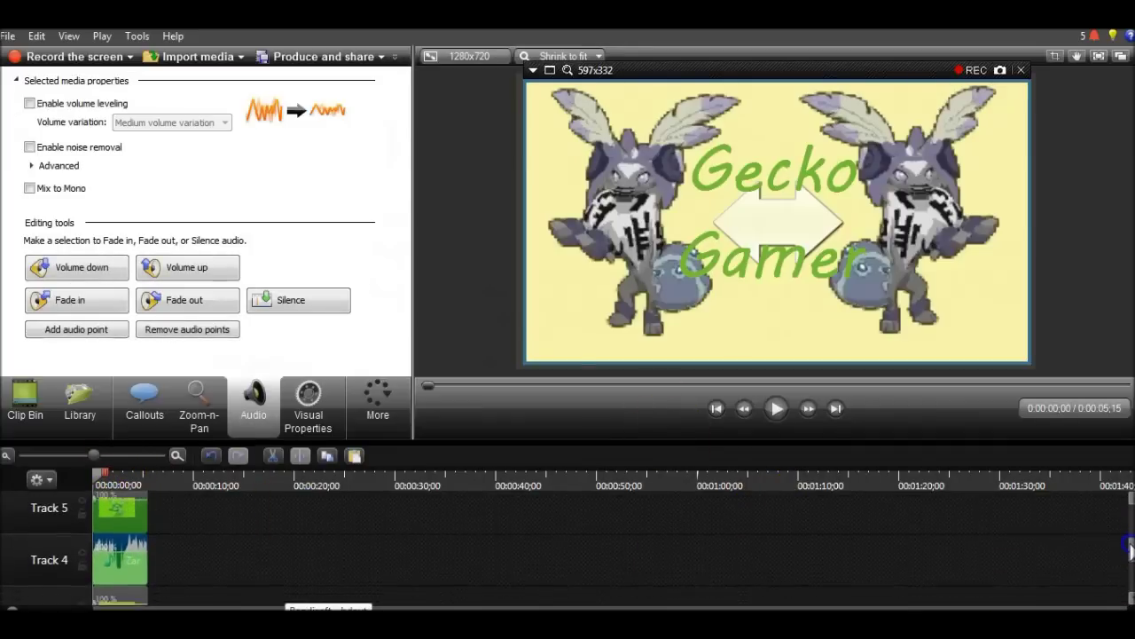
pyautogui.click(218, 302)
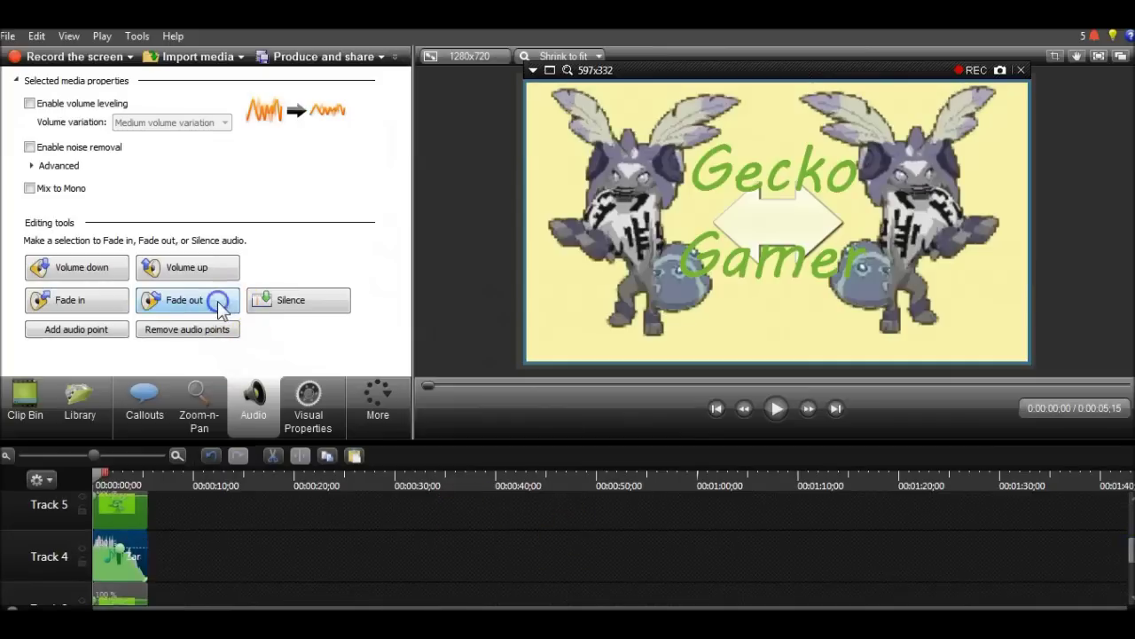
pyautogui.click(132, 537)
pyautogui.click(146, 580)
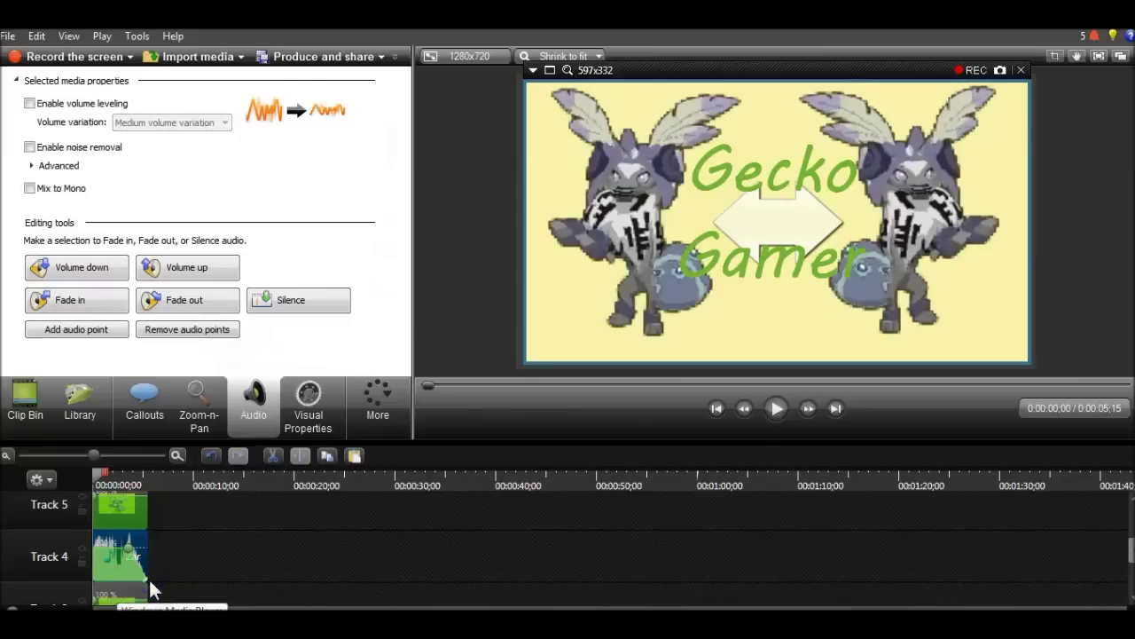
pyautogui.click(220, 545)
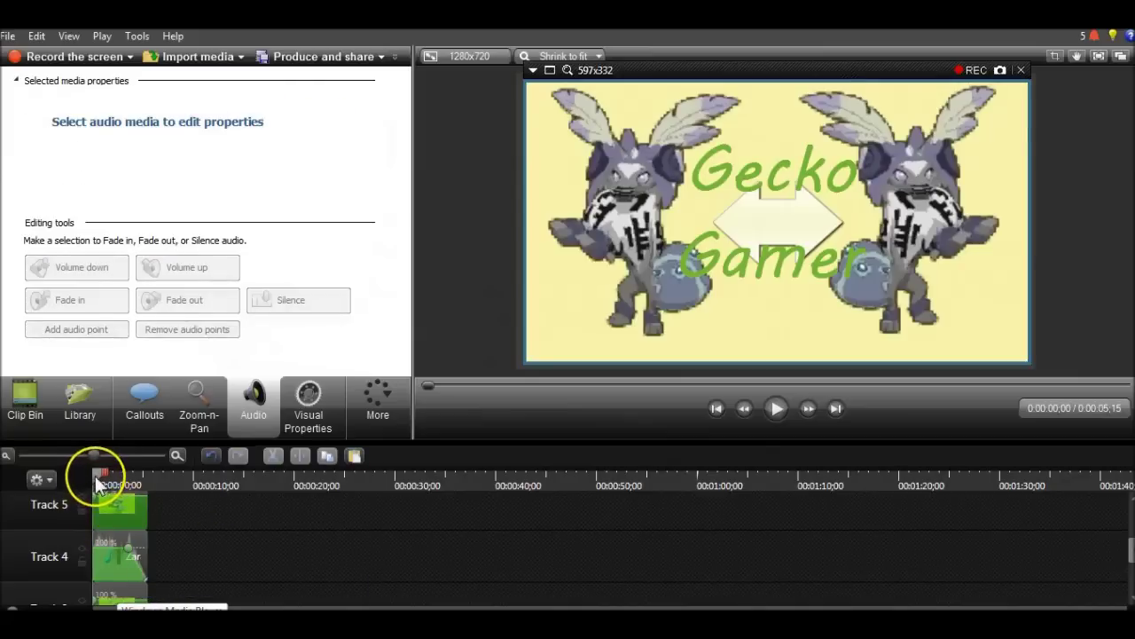
pyautogui.click(145, 399)
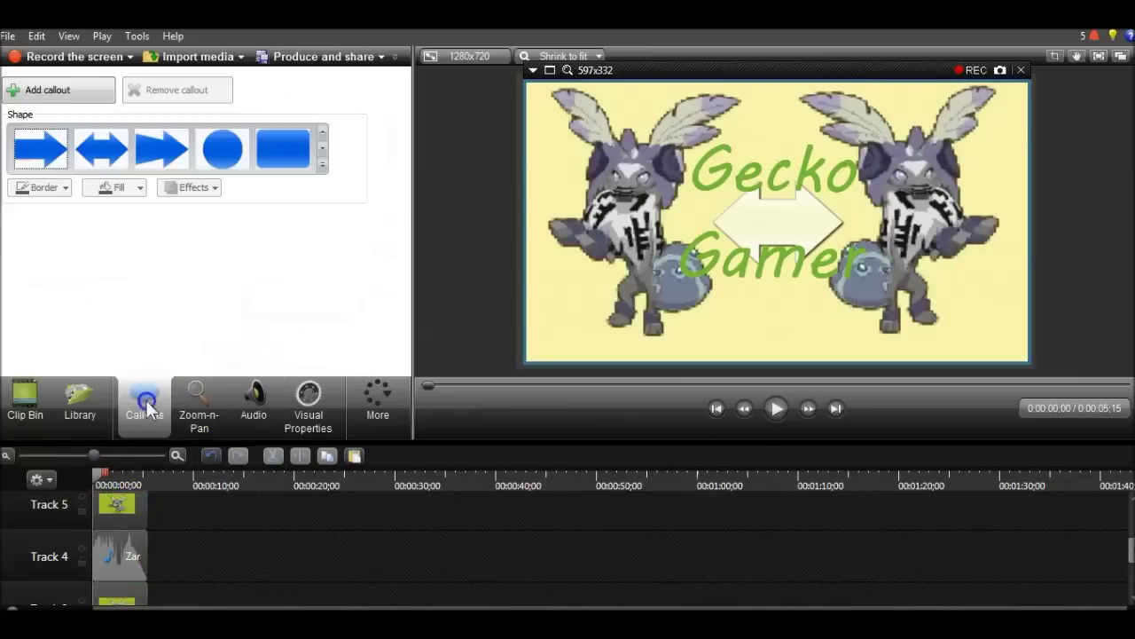
# Rewind to 0:00:00;00 and play the full 5;15 intro while Bandicam records it
pyautogui.click(776, 410)
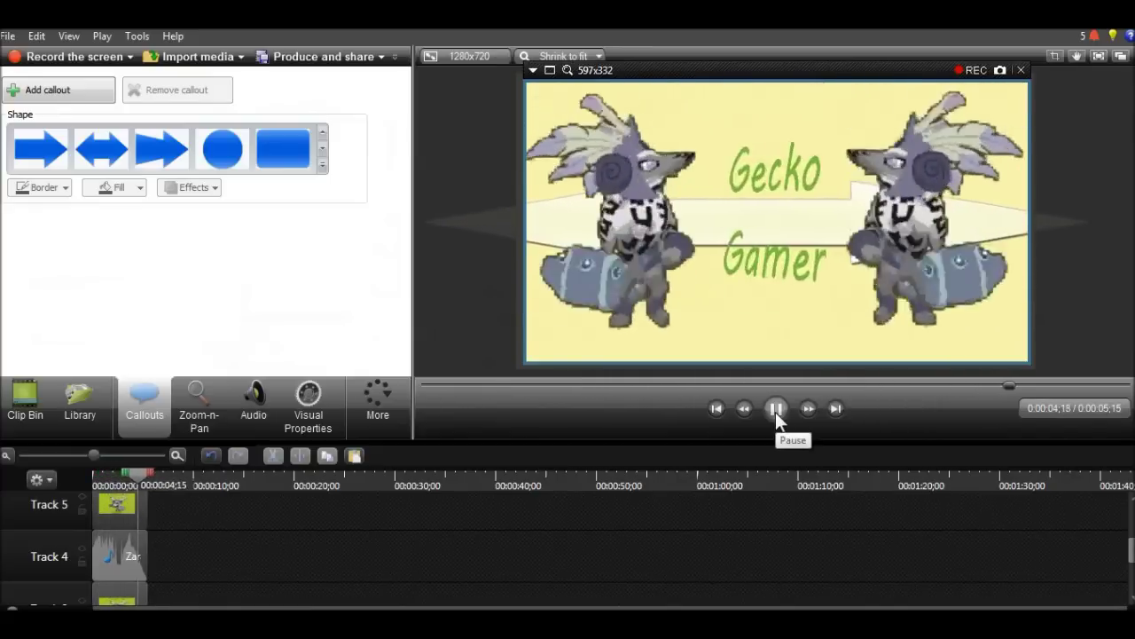
pyautogui.moveTo(137, 462); pyautogui.dragTo(19, 470)
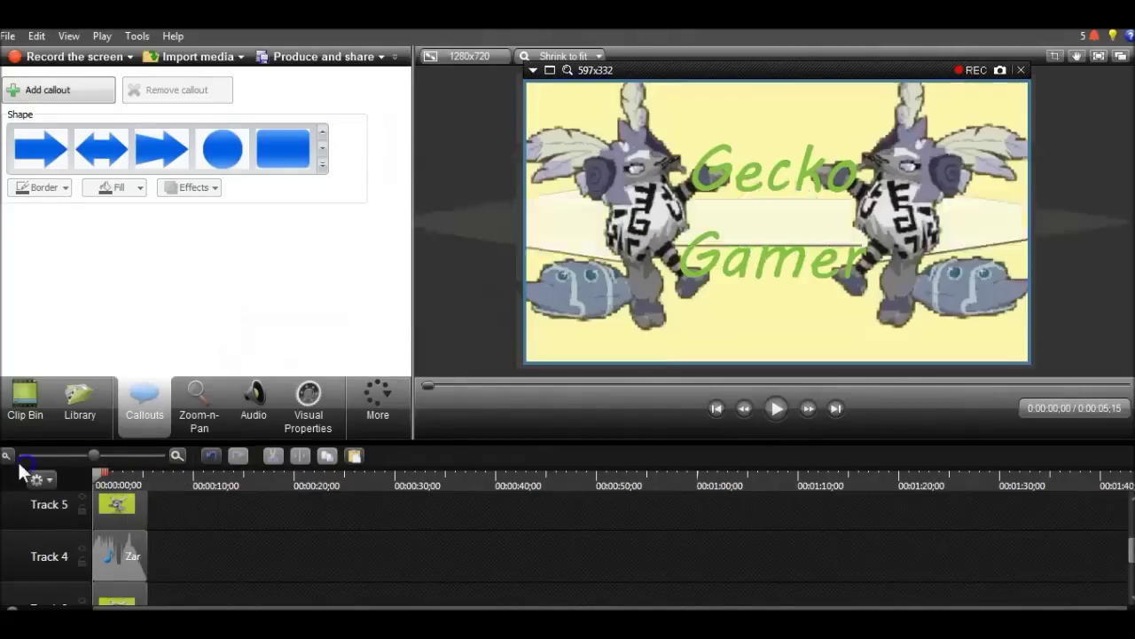
pyautogui.moveTo(1130, 550); pyautogui.dragTo(1130, 506)
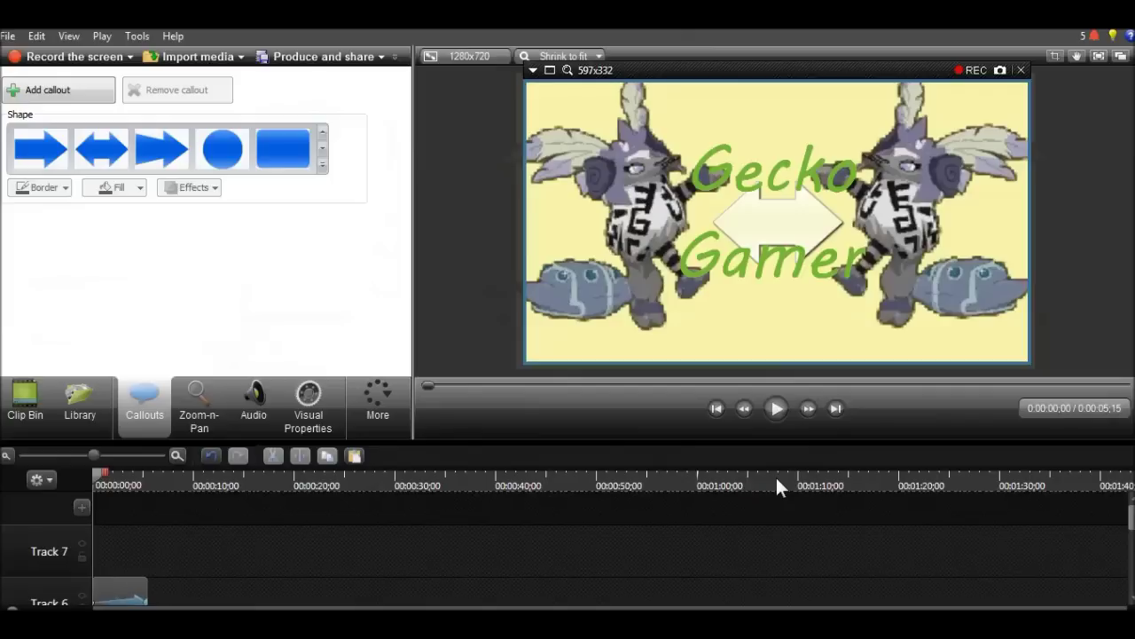
pyautogui.click(777, 411)
pyautogui.click(777, 410)
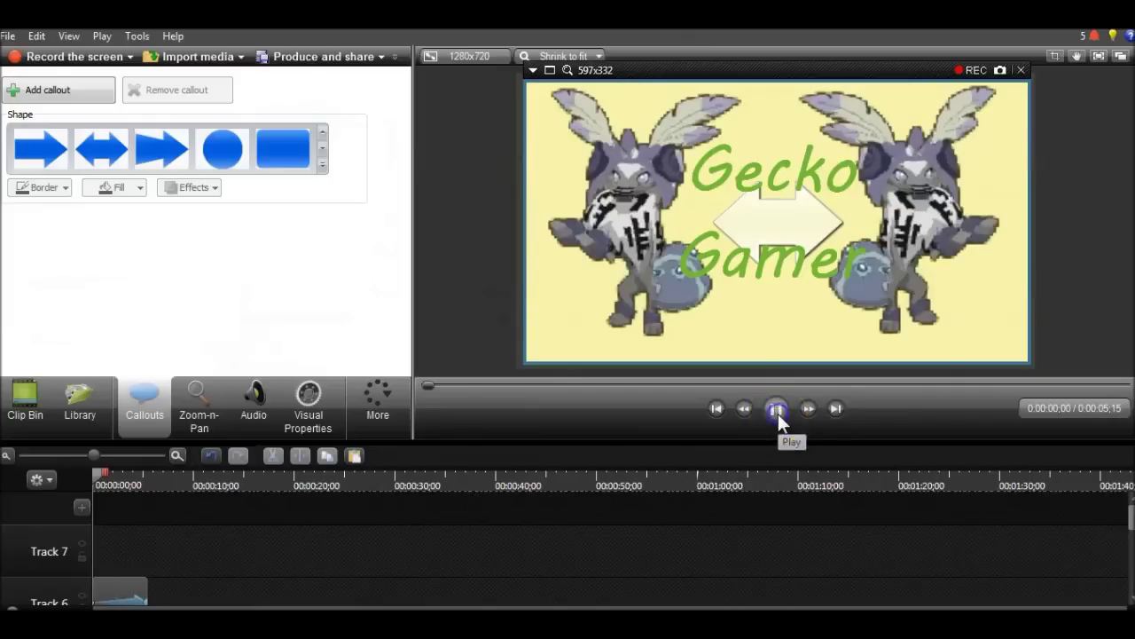
pyautogui.click(98, 473)
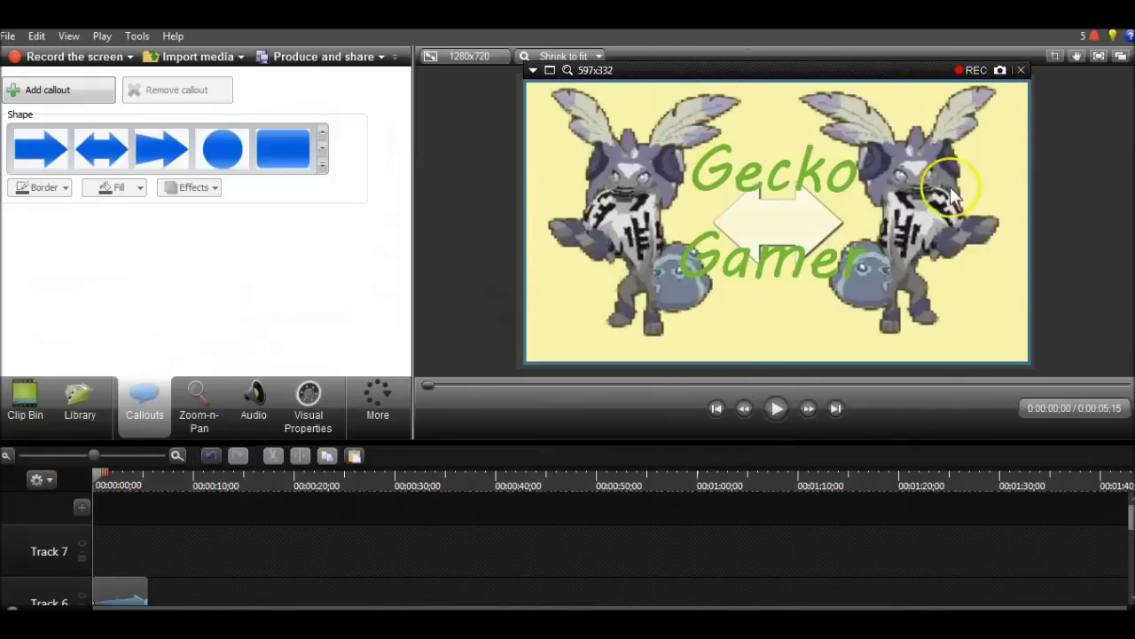
pyautogui.click(770, 414)
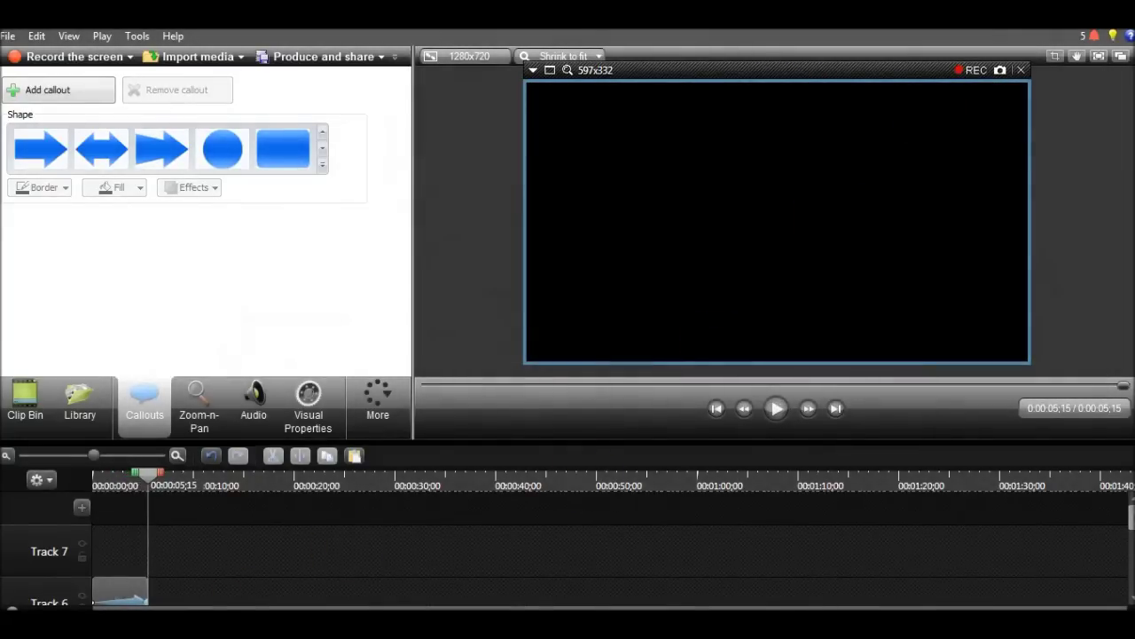
pyautogui.click(191, 56)
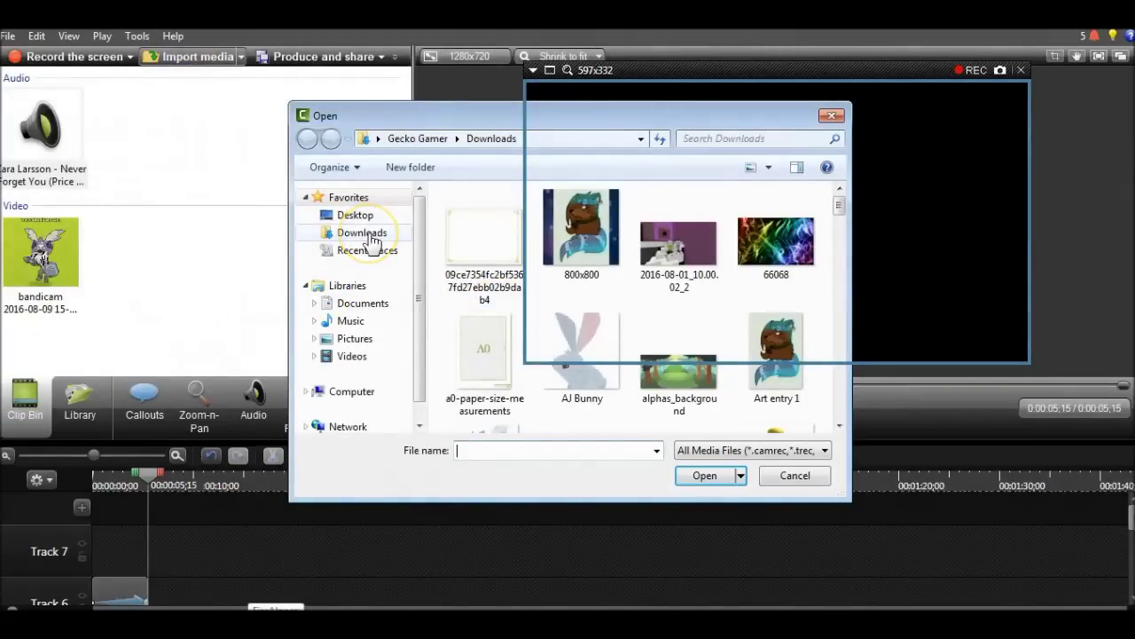
pyautogui.click(368, 304)
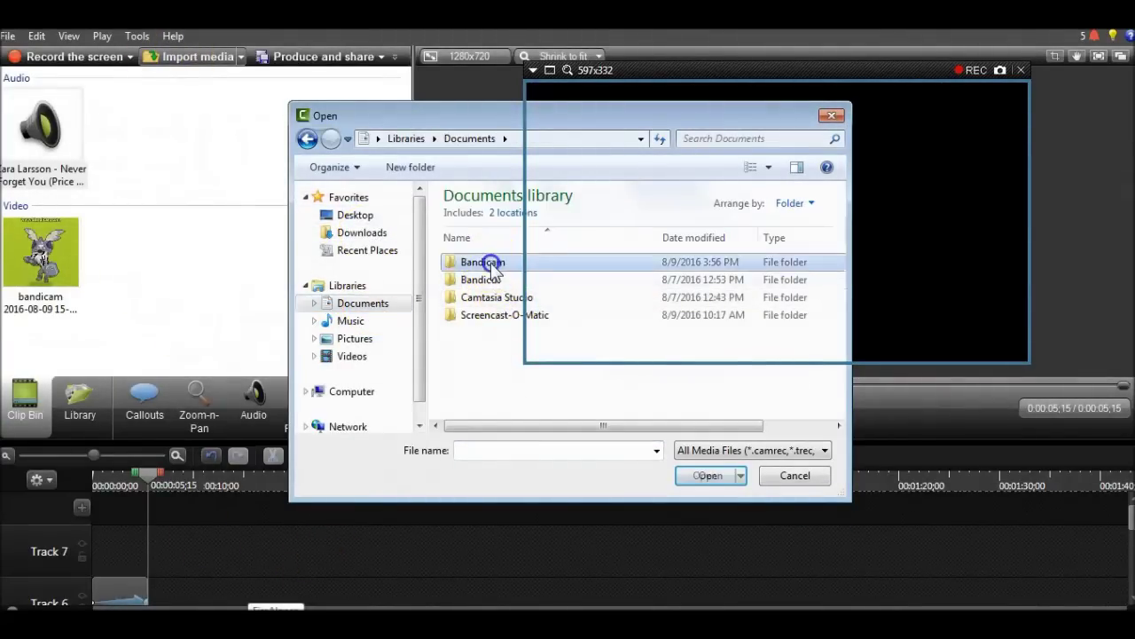
pyautogui.doubleClick(486, 262)
pyautogui.moveTo(839, 248); pyautogui.dragTo(839, 395)
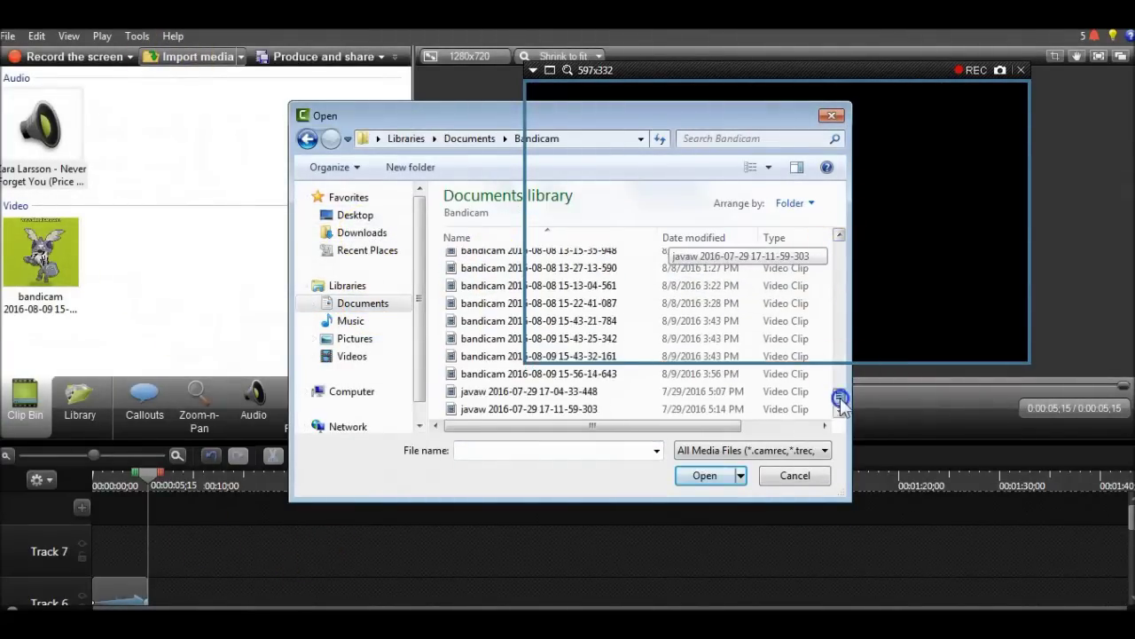
pyautogui.click(784, 373)
pyautogui.doubleClick(782, 376)
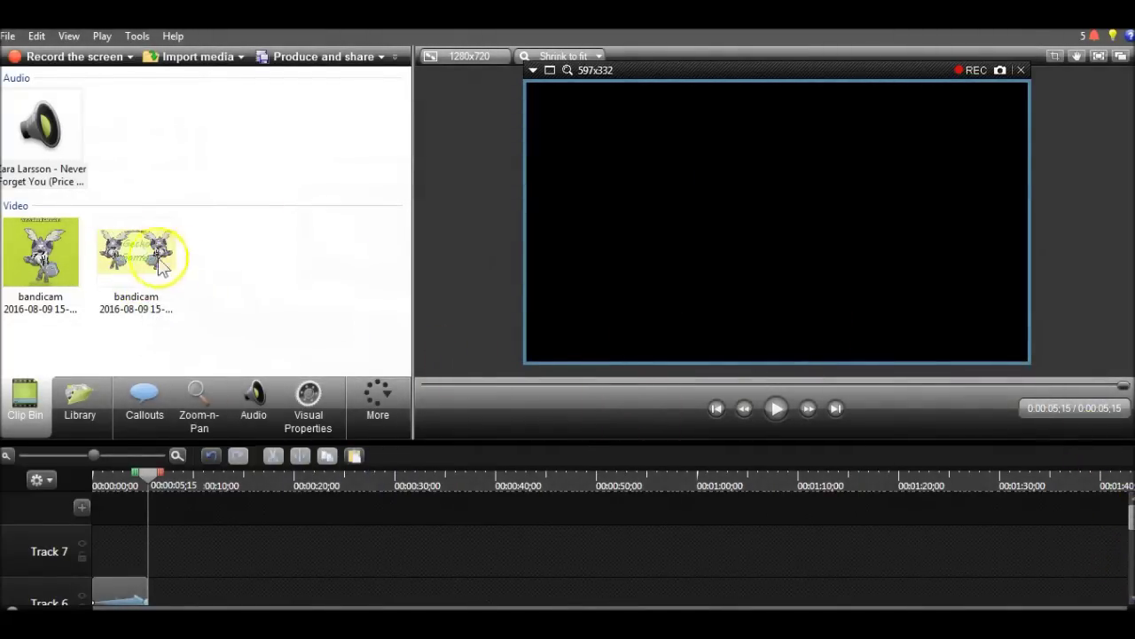
pyautogui.moveTo(184, 278); pyautogui.dragTo(139, 277)
pyautogui.click(271, 304)
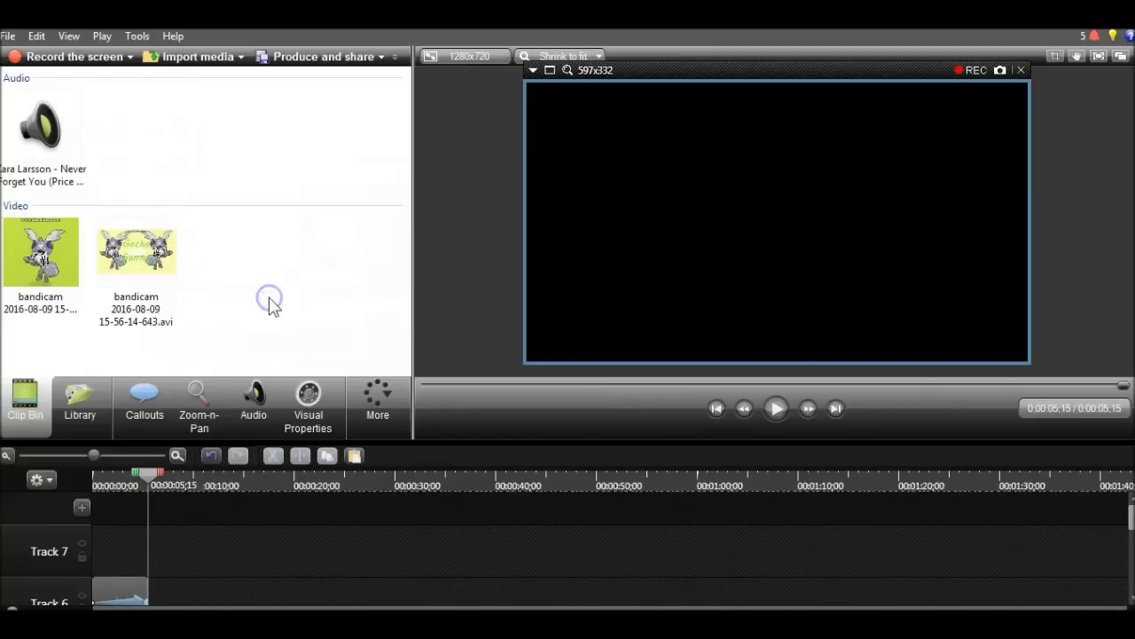